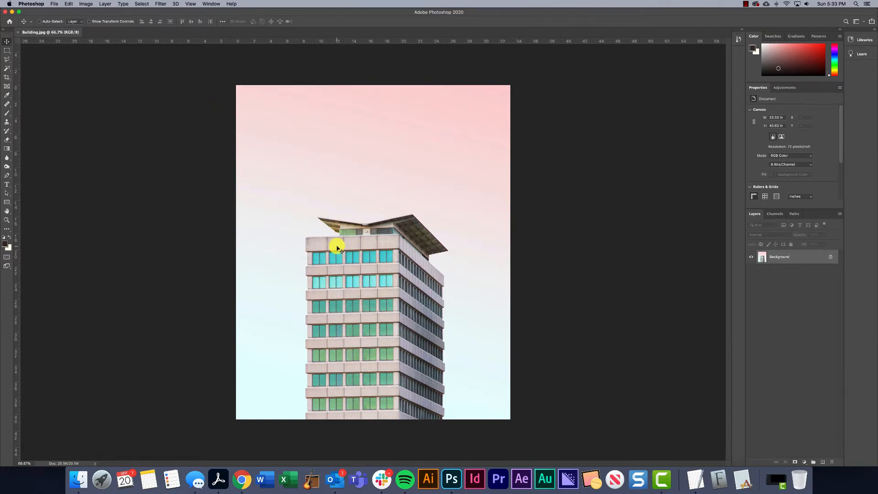
Place Trees.jpg from the Photo Compositing folder into the building image, aligned with the canvas's bottom edge
{"action": "left_click", "coordinate": [76, 488]}
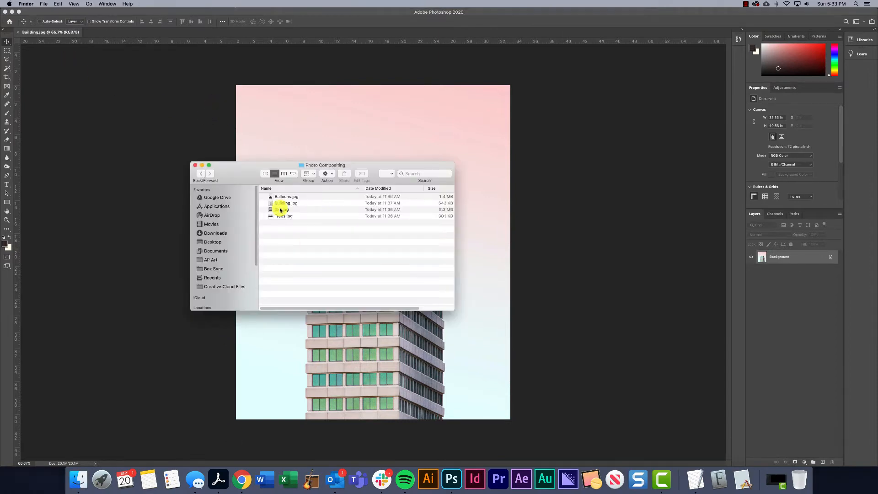
{"action": "left_click_drag", "start_coordinate": [280, 219], "coordinate": [336, 356]}
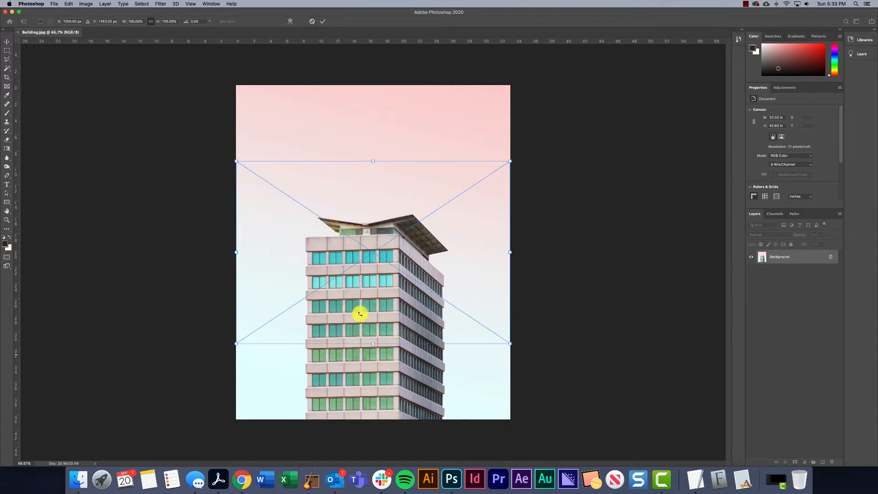
{"action": "left_click_drag", "start_coordinate": [417, 248], "coordinate": [417, 301]}
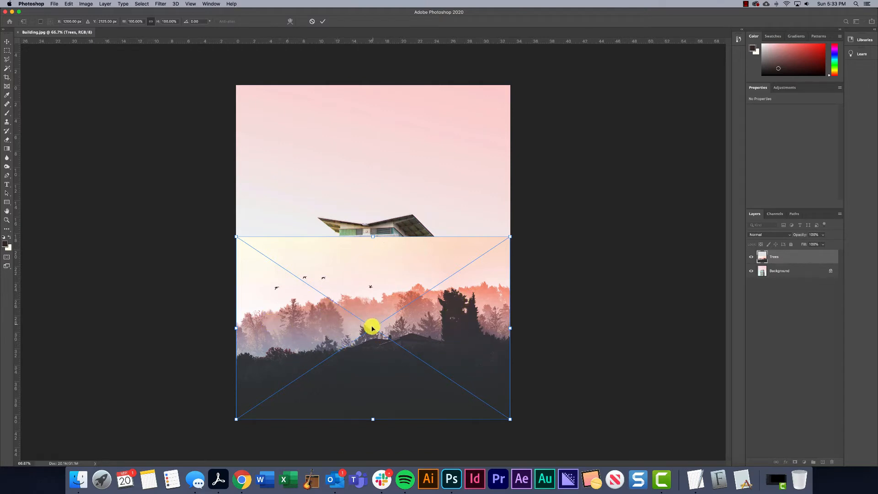
{"action": "key", "text": "Return"}
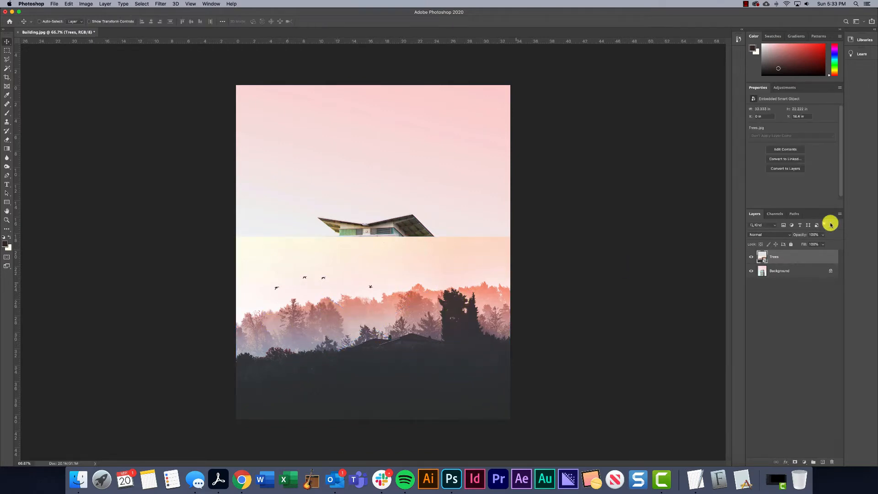
Rasterize the Trees layer and duplicate it
{"action": "right_click", "coordinate": [786, 257]}
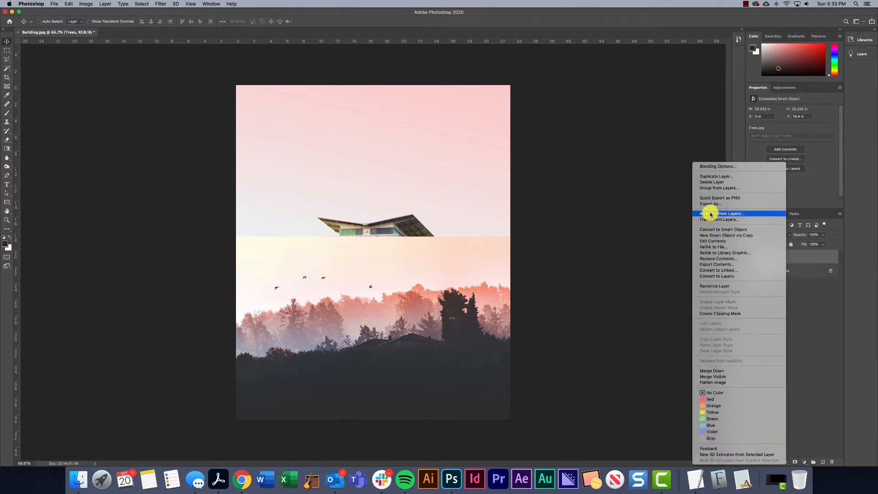
{"action": "left_click", "coordinate": [717, 286]}
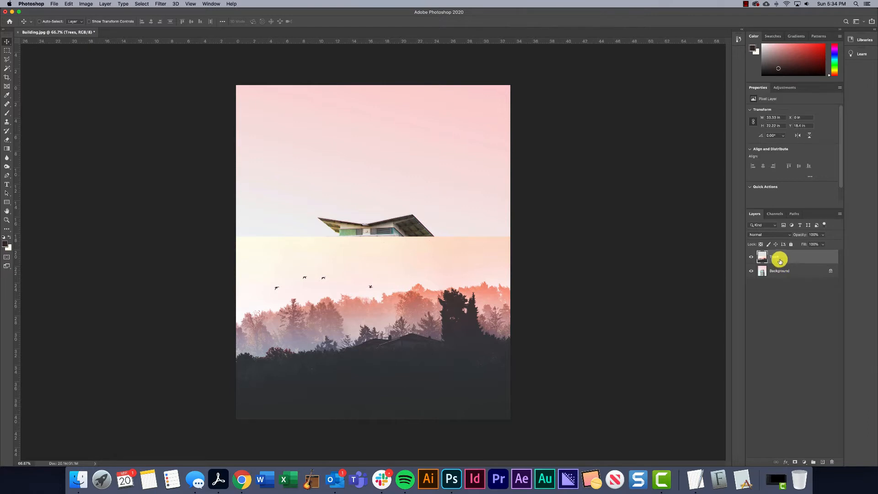
{"action": "left_click_drag", "start_coordinate": [779, 259], "coordinate": [780, 253]}
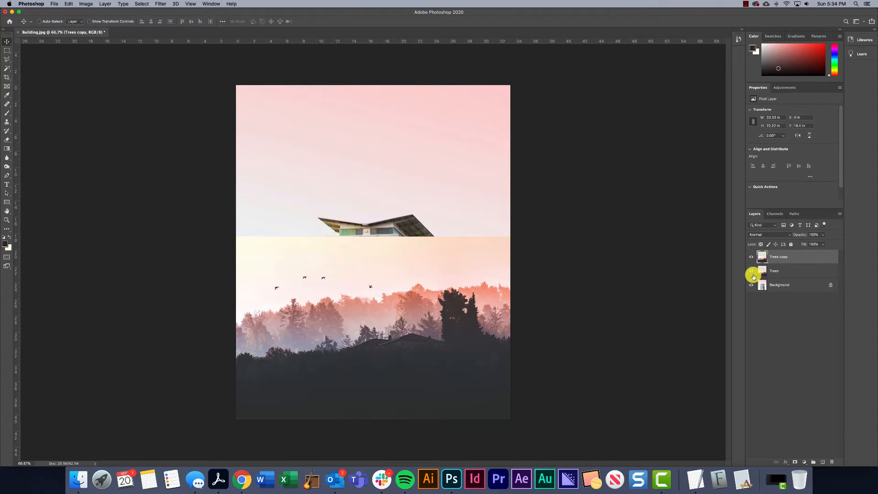
Hide the original Trees layer and add a layer mask to the Trees copy layer
{"action": "left_click", "coordinate": [787, 267]}
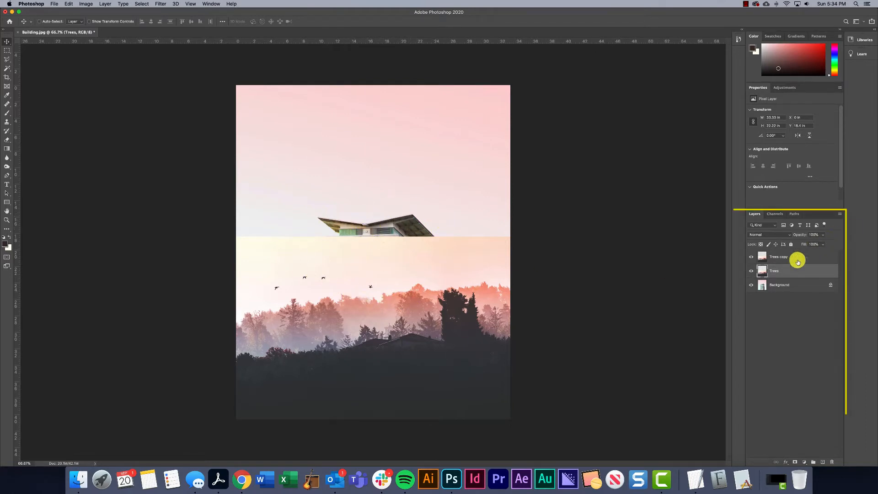
{"action": "left_click", "coordinate": [751, 272]}
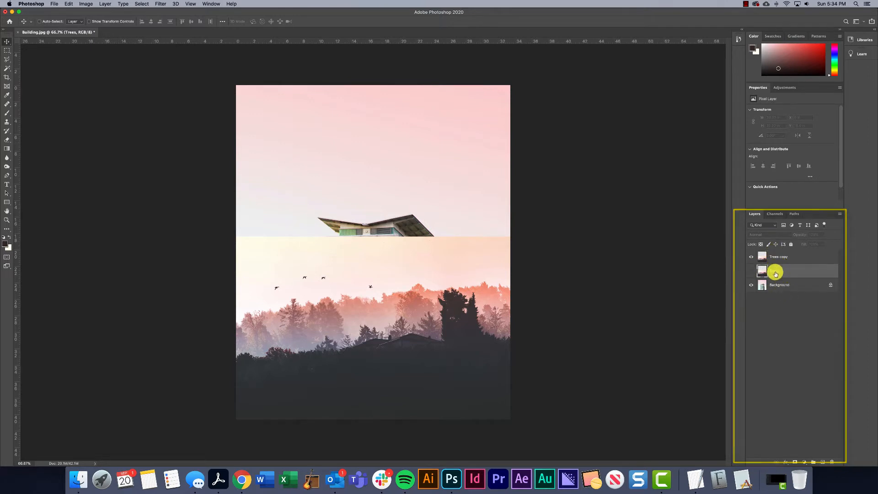
{"action": "key", "text": "super+j"}
{"action": "key", "text": "super+z"}
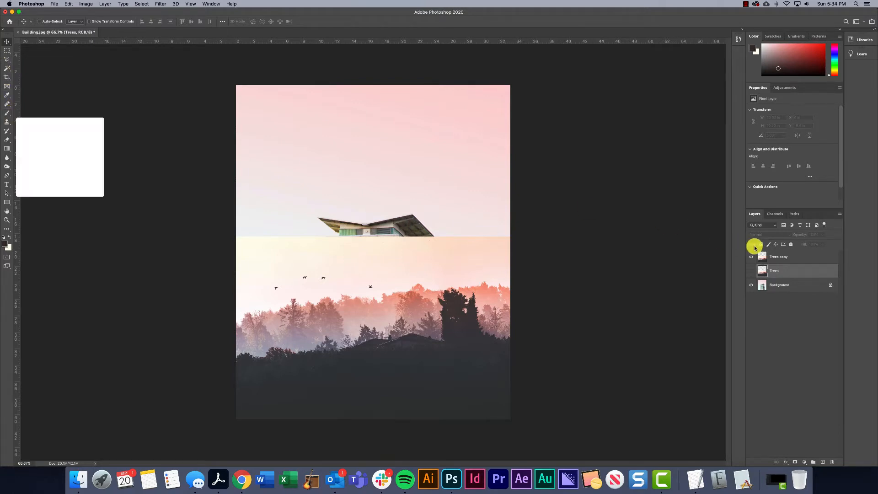
{"action": "left_click", "coordinate": [775, 256]}
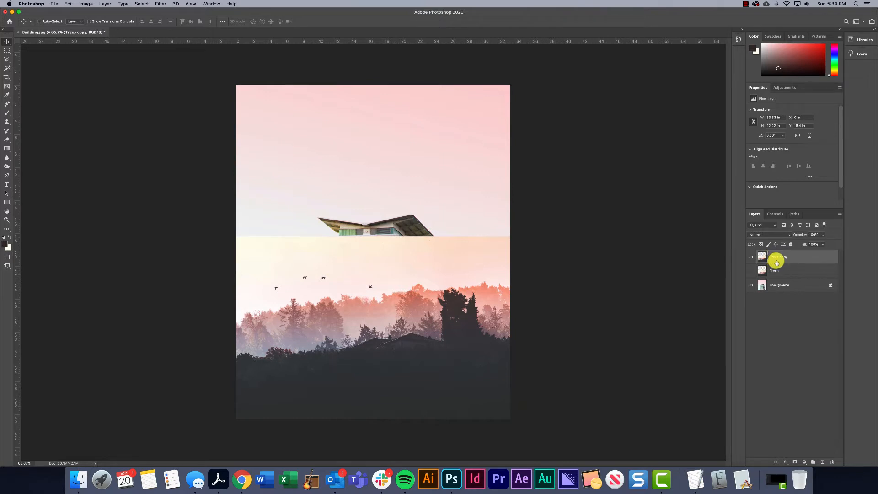
{"action": "left_click", "coordinate": [795, 463]}
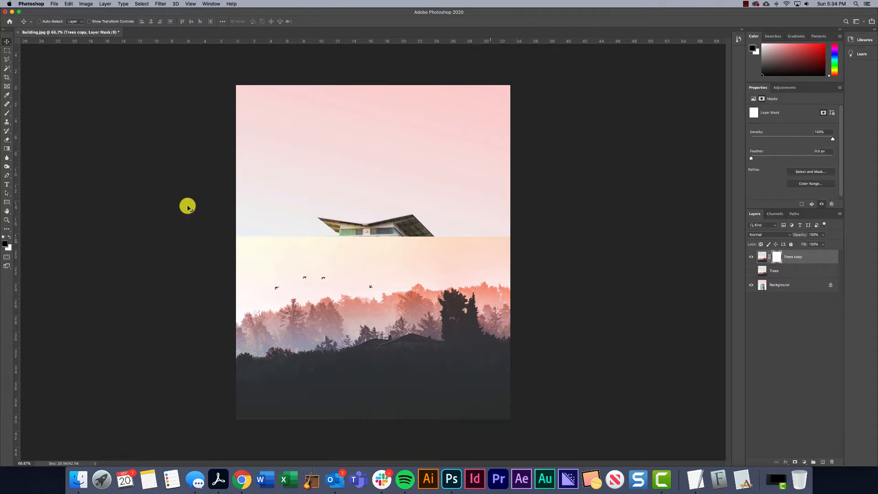
Brush black strokes on the Trees copy mask to reveal parts of the building beneath
{"action": "left_click", "coordinate": [6, 112]}
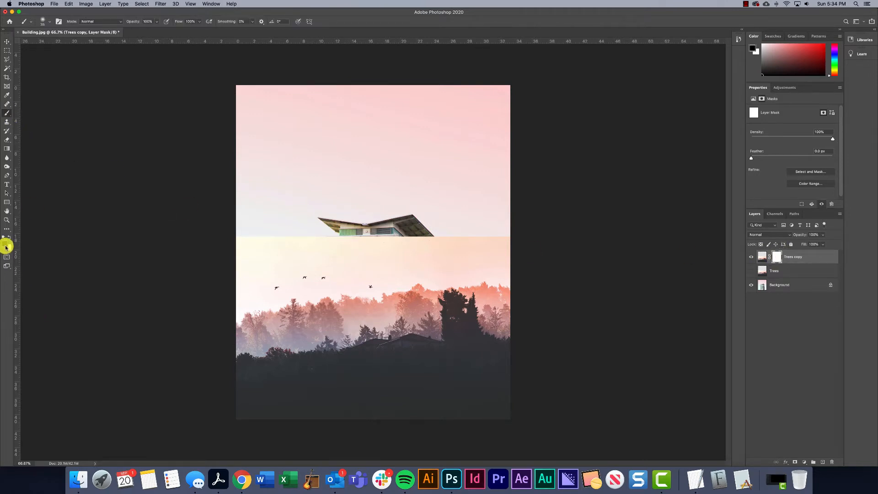
{"action": "mouse_move", "coordinate": [387, 284]}
{"action": "left_mouse_down"}
{"action": "mouse_move", "coordinate": [413, 309]}
{"action": "mouse_move", "coordinate": [381, 308]}
{"action": "mouse_move", "coordinate": [383, 328]}
{"action": "mouse_move", "coordinate": [426, 311]}
{"action": "mouse_move", "coordinate": [429, 327]}
{"action": "mouse_move", "coordinate": [406, 353]}
{"action": "mouse_move", "coordinate": [439, 350]}
{"action": "left_mouse_up"}
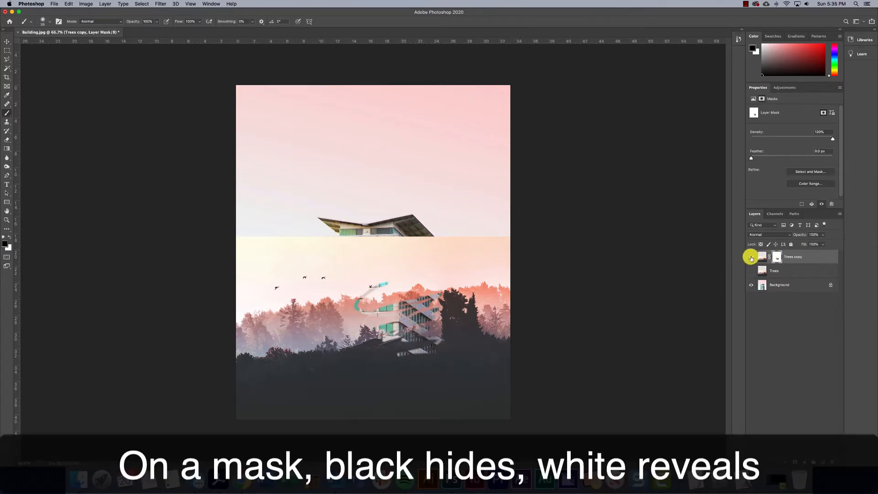
{"action": "left_click", "coordinate": [750, 257]}
{"action": "left_click", "coordinate": [750, 257]}
{"action": "mouse_move", "coordinate": [388, 267]}
{"action": "left_mouse_down"}
{"action": "mouse_move", "coordinate": [369, 250]}
{"action": "mouse_move", "coordinate": [350, 259]}
{"action": "mouse_move", "coordinate": [414, 246]}
{"action": "mouse_move", "coordinate": [439, 252]}
{"action": "mouse_move", "coordinate": [412, 253]}
{"action": "left_mouse_up"}
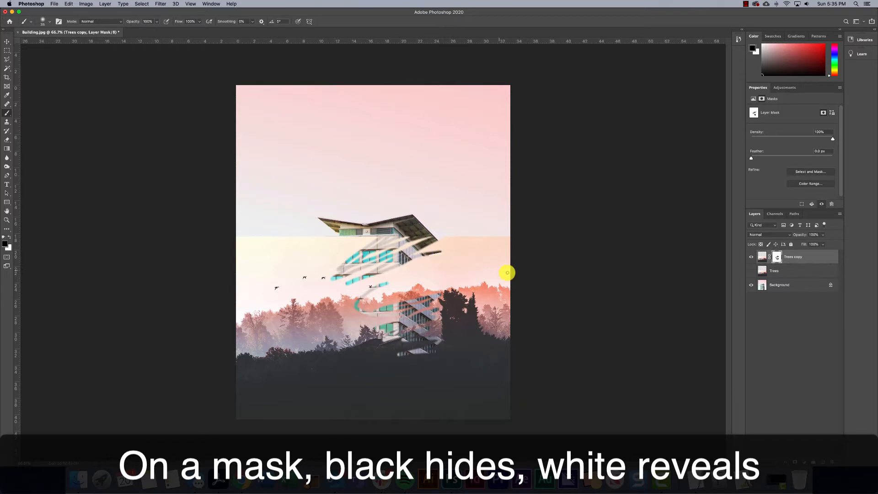
Paint white over the black strokes on the mask with an enlarged brush to restore the tree image
{"action": "key", "text": "bracketright"}
{"action": "key", "text": "bracketright"}
{"action": "key", "text": "bracketright"}
{"action": "key", "text": "bracketright"}
{"action": "key", "text": "bracketright"}
{"action": "key", "text": "bracketright"}
{"action": "key", "text": "bracketright"}
{"action": "key", "text": "bracketright"}
{"action": "key", "text": "bracketright"}
{"action": "key", "text": "bracketright"}
{"action": "key", "text": "bracketright"}
{"action": "key", "text": "bracketright"}
{"action": "key", "text": "bracketright"}
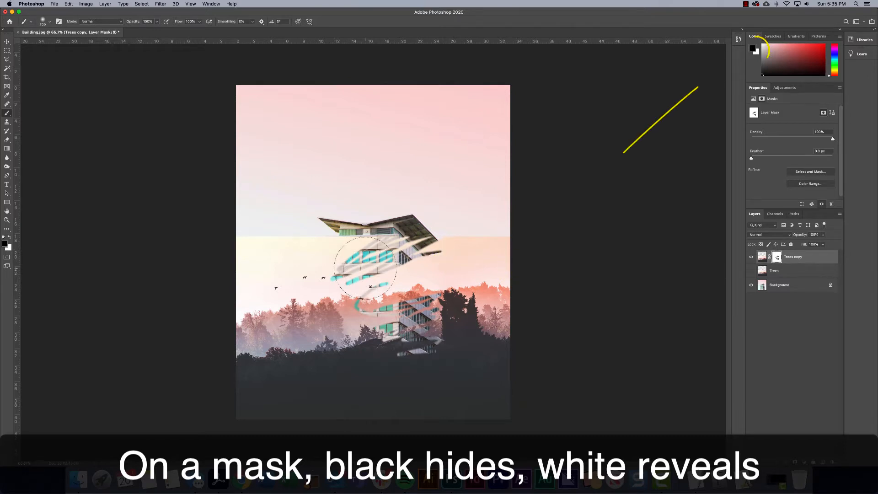
{"action": "key", "text": "x"}
{"action": "mouse_move", "coordinate": [367, 257]}
{"action": "left_mouse_down"}
{"action": "mouse_move", "coordinate": [358, 311]}
{"action": "mouse_move", "coordinate": [447, 326]}
{"action": "mouse_move", "coordinate": [460, 232]}
{"action": "mouse_move", "coordinate": [416, 239]}
{"action": "mouse_move", "coordinate": [392, 277]}
{"action": "left_mouse_up"}
{"action": "key", "text": "bracketleft"}
{"action": "key", "text": "bracketleft"}
{"action": "key", "text": "bracketleft"}
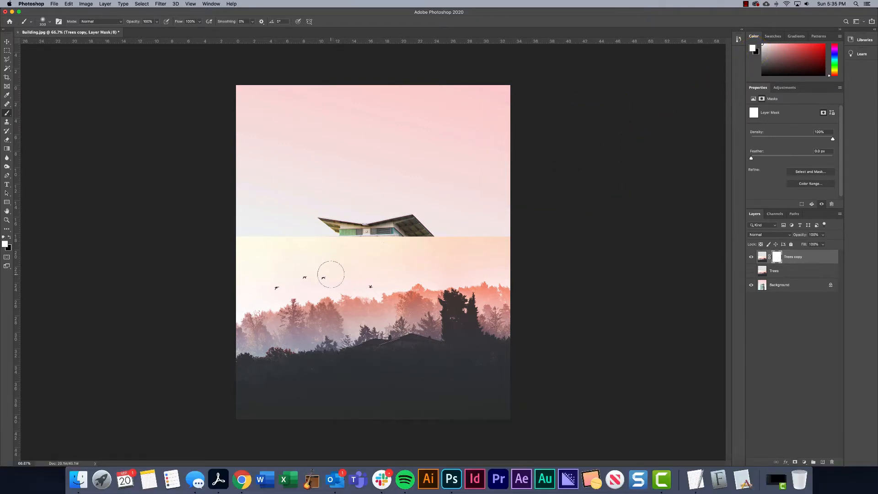
Try a broad black stroke on the mask across the tree image, and undo it
{"action": "key", "text": "x"}
{"action": "mouse_move", "coordinate": [354, 247]}
{"action": "left_mouse_down"}
{"action": "mouse_move", "coordinate": [327, 272]}
{"action": "mouse_move", "coordinate": [396, 272]}
{"action": "mouse_move", "coordinate": [363, 323]}
{"action": "mouse_move", "coordinate": [305, 333]}
{"action": "left_mouse_up"}
{"action": "key", "text": "super+z"}
Select the dark foreground trees with the Magic Wand and open the selection in Select and Mask
{"action": "left_click", "coordinate": [5, 70]}
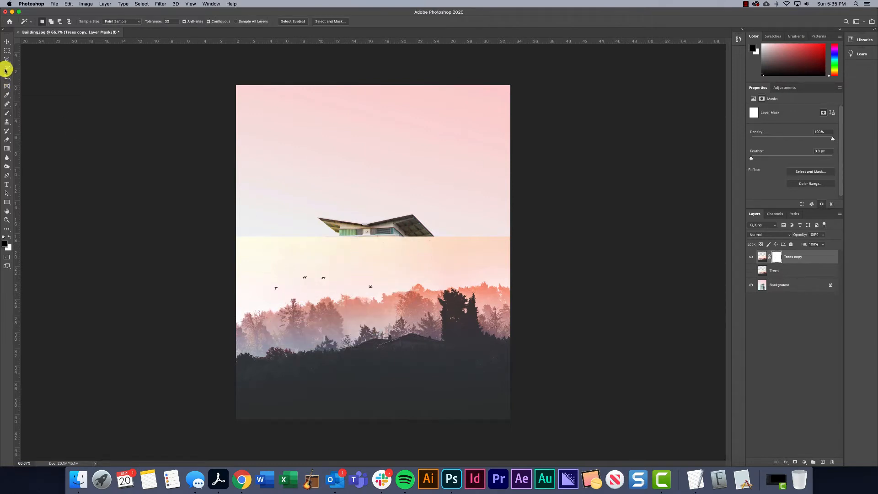
{"action": "left_click", "coordinate": [323, 383]}
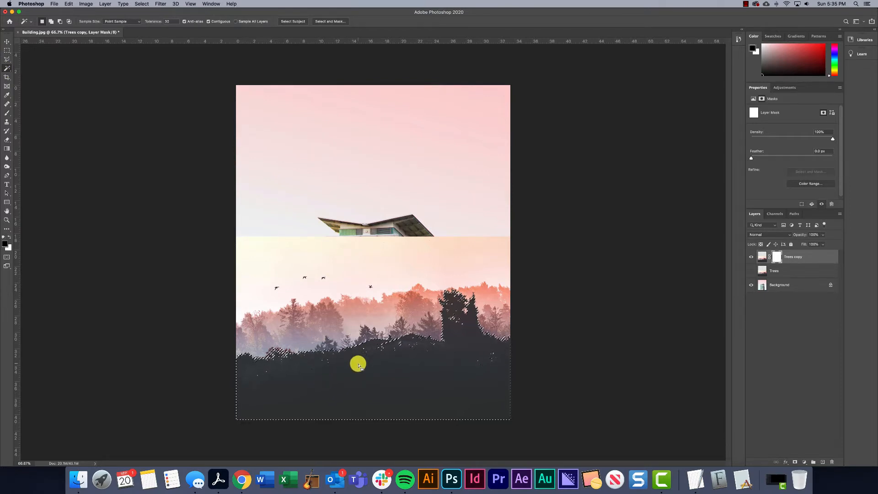
{"action": "left_click", "coordinate": [330, 22]}
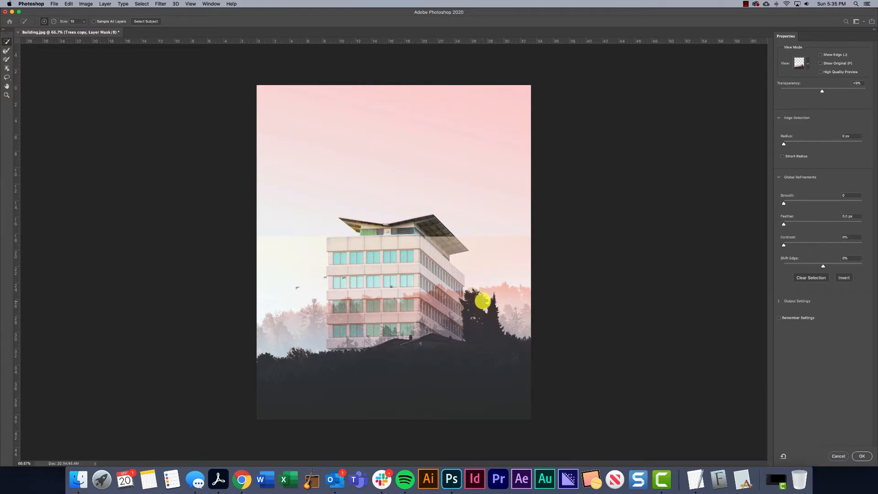
Subtract the house roofs above the hedge from the selection with the Quick Selection tool
{"action": "key", "text": "super+equal"}
{"action": "key", "text": "super+equal"}
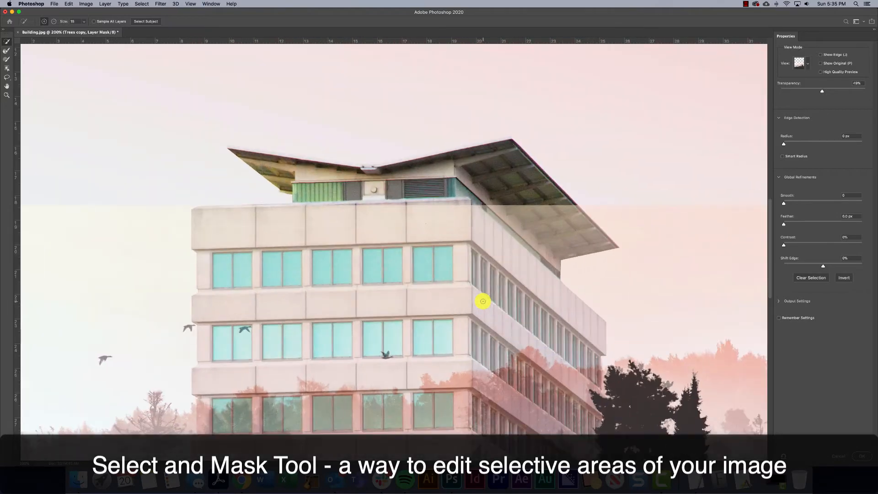
{"action": "scroll", "coordinate": [497, 303], "scroll_direction": "down", "scroll_amount": 5}
{"action": "scroll", "coordinate": [497, 303], "scroll_direction": "down", "scroll_amount": 4}
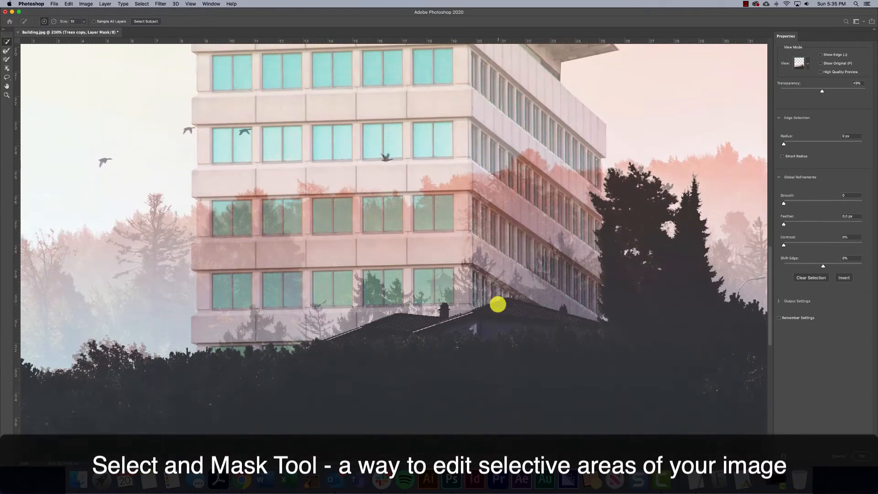
{"action": "scroll", "coordinate": [500, 305], "scroll_direction": "down", "scroll_amount": 1}
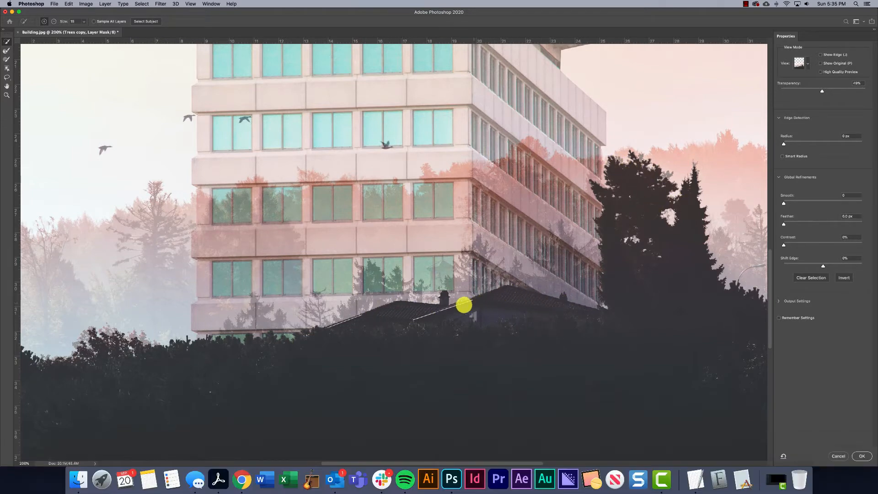
{"action": "left_click", "coordinate": [54, 22]}
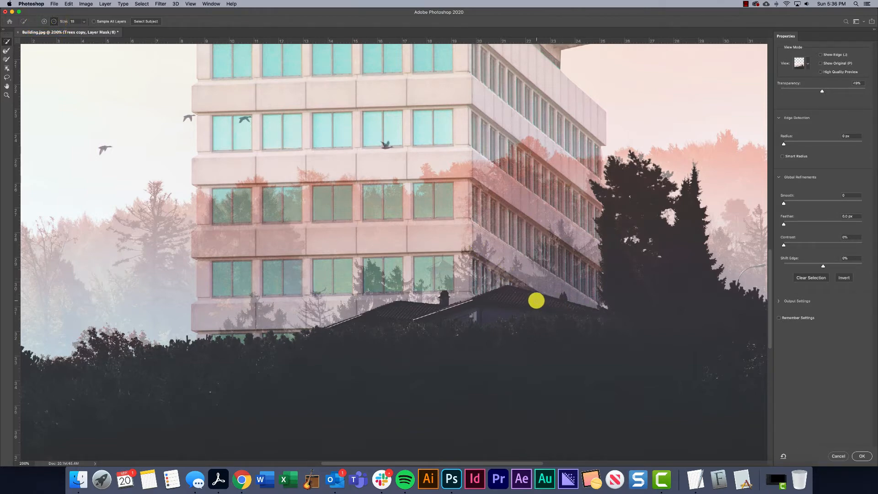
{"action": "mouse_move", "coordinate": [536, 300]}
{"action": "left_mouse_down"}
{"action": "mouse_move", "coordinate": [479, 300]}
{"action": "mouse_move", "coordinate": [521, 295]}
{"action": "mouse_move", "coordinate": [589, 308]}
{"action": "mouse_move", "coordinate": [519, 305]}
{"action": "mouse_move", "coordinate": [473, 315]}
{"action": "mouse_move", "coordinate": [383, 306]}
{"action": "mouse_move", "coordinate": [441, 299]}
{"action": "mouse_move", "coordinate": [446, 288]}
{"action": "mouse_move", "coordinate": [456, 305]}
{"action": "mouse_move", "coordinate": [369, 308]}
{"action": "mouse_move", "coordinate": [356, 316]}
{"action": "mouse_move", "coordinate": [395, 312]}
{"action": "mouse_move", "coordinate": [325, 322]}
{"action": "mouse_move", "coordinate": [470, 317]}
{"action": "left_mouse_up"}
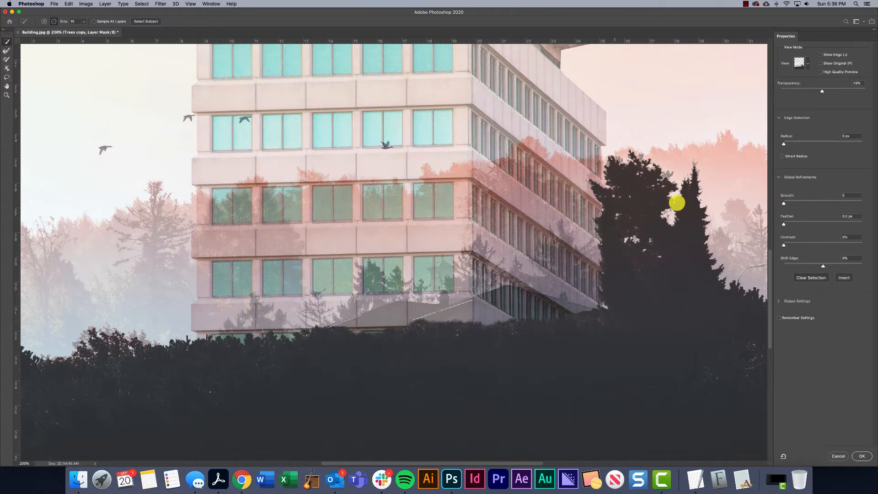
Review the available view modes, staying in Onion Skin, and nudge its transparency slightly
{"action": "left_click", "coordinate": [808, 65]}
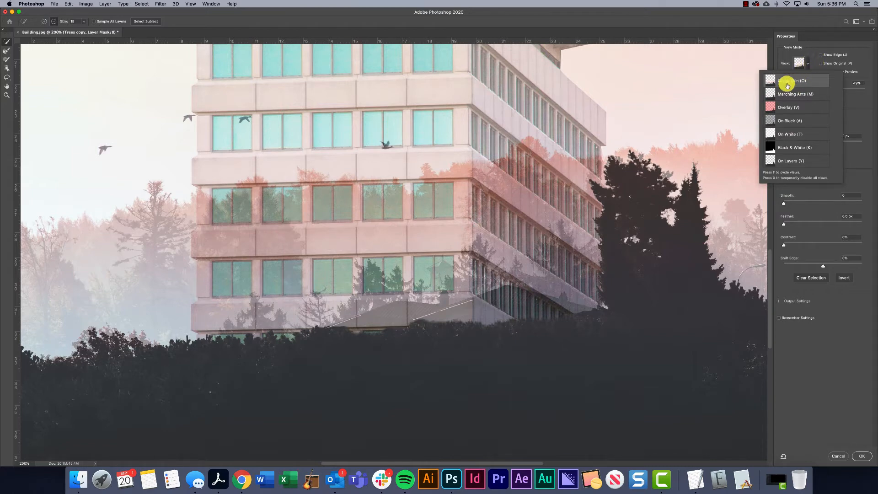
{"action": "left_click", "coordinate": [808, 57]}
{"action": "mouse_move", "coordinate": [820, 86]}
{"action": "left_mouse_down"}
{"action": "mouse_move", "coordinate": [831, 91]}
{"action": "mouse_move", "coordinate": [813, 87]}
{"action": "mouse_move", "coordinate": [841, 87]}
{"action": "mouse_move", "coordinate": [822, 89]}
{"action": "left_mouse_up"}
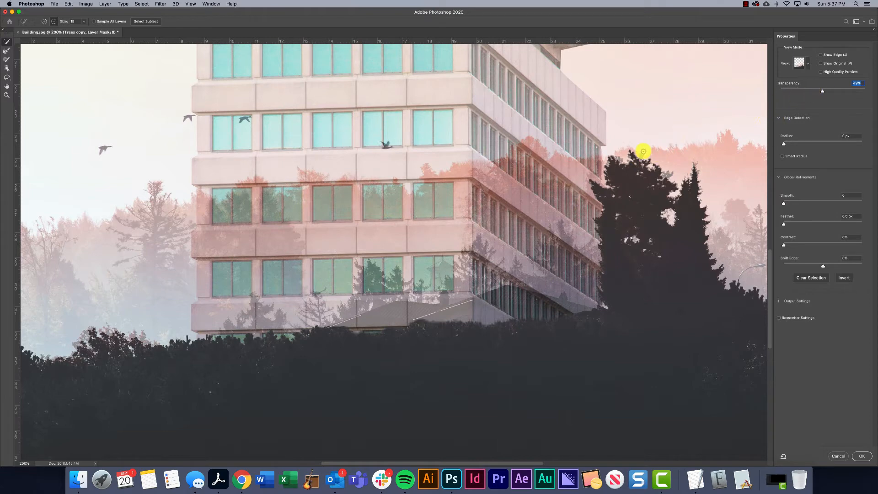
Add the reddish bush at the hedge's far left to the selection and accept the refined selection
{"action": "left_click", "coordinate": [44, 21]}
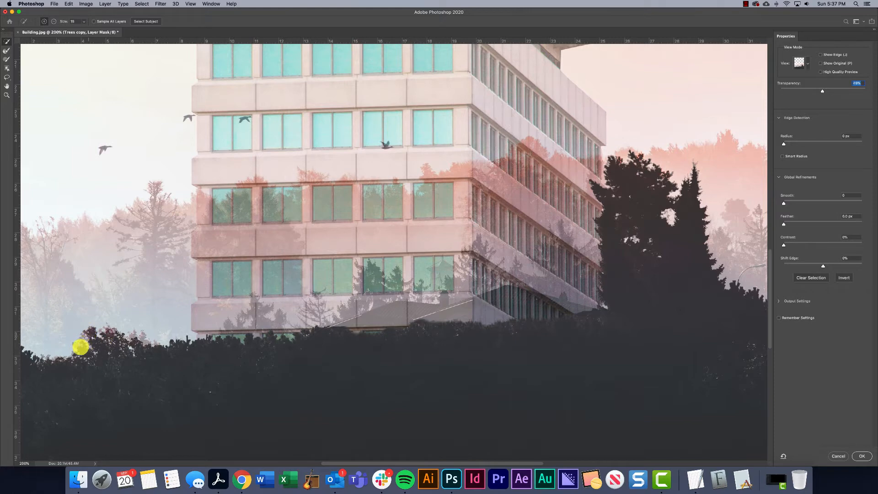
{"action": "left_click", "coordinate": [80, 346]}
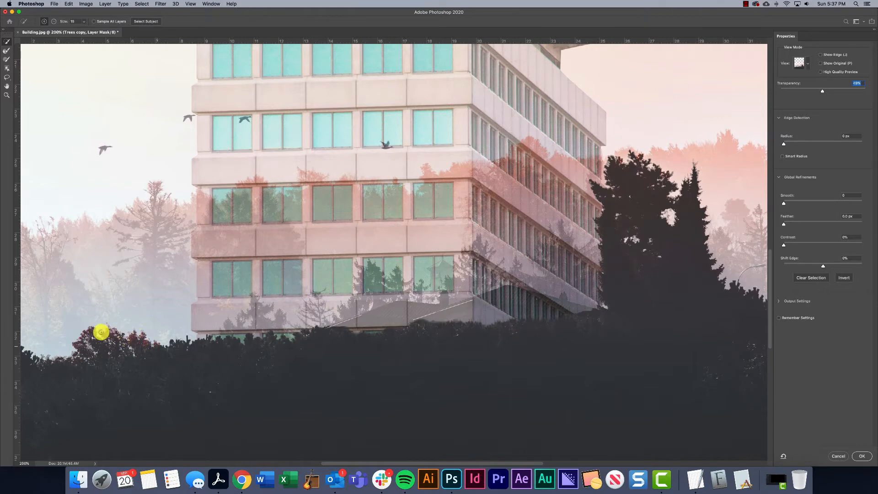
{"action": "left_click_drag", "start_coordinate": [101, 331], "coordinate": [114, 333]}
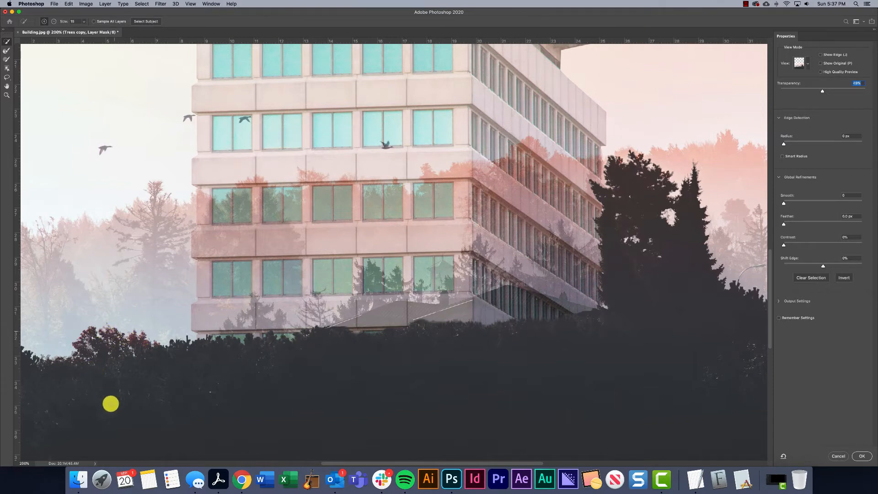
{"action": "left_click_drag", "start_coordinate": [353, 459], "coordinate": [419, 463]}
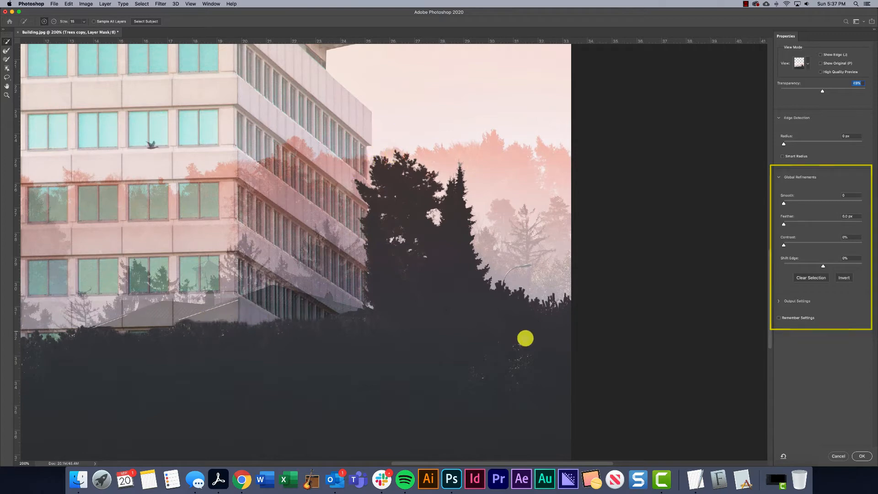
{"action": "left_click", "coordinate": [862, 458]}
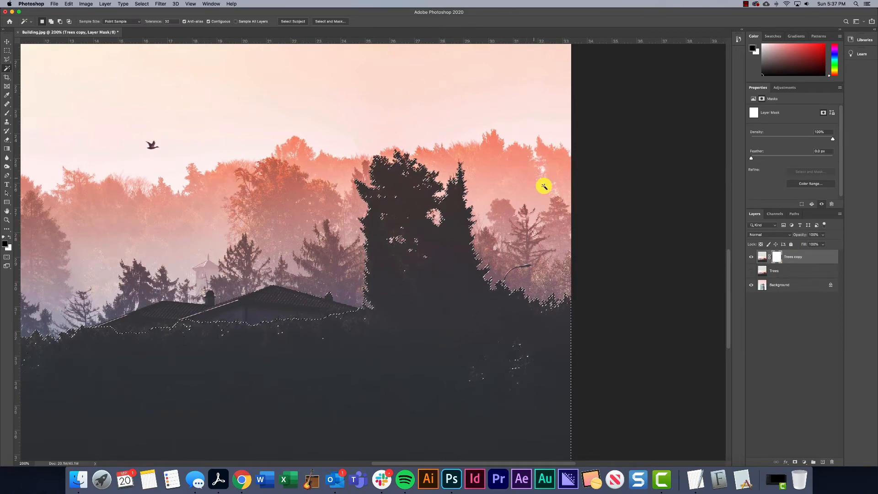
Fill the inverse of the tree selection with black on the Trees copy mask, and deselect
{"action": "left_click", "coordinate": [141, 3]}
{"action": "key", "text": "shift+super+i"}
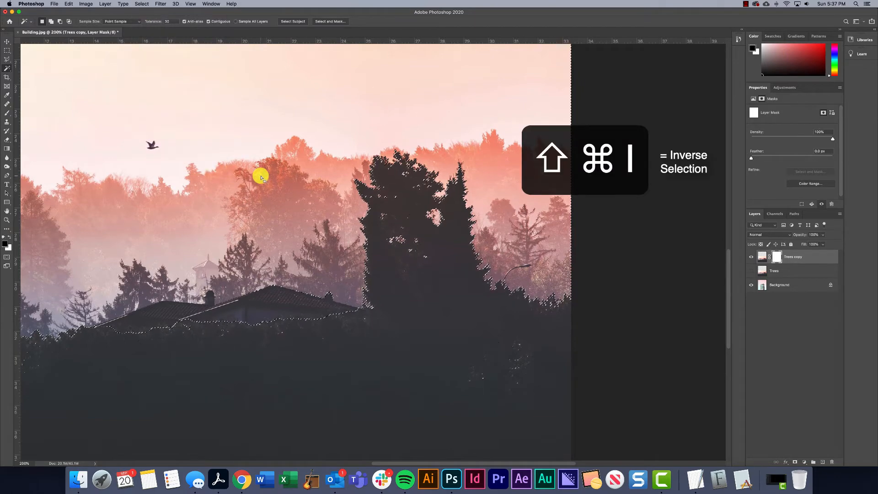
{"action": "key", "text": "BackSpace"}
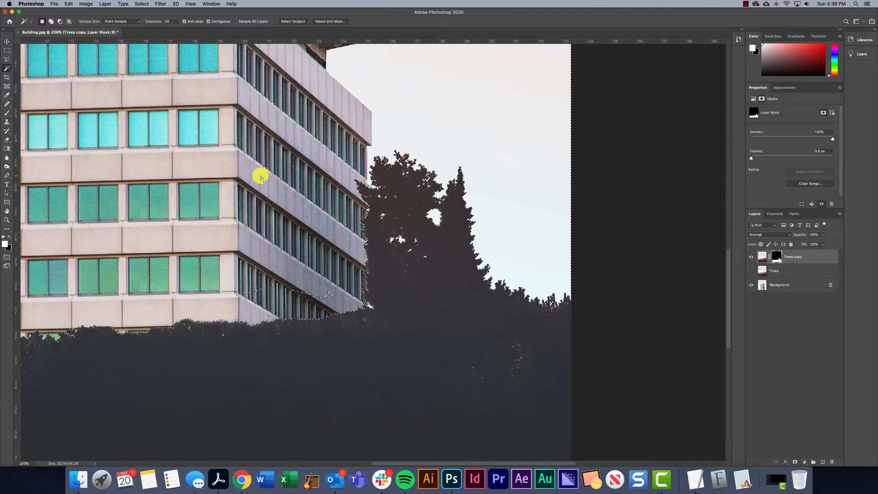
{"action": "key", "text": "super+BackSpace"}
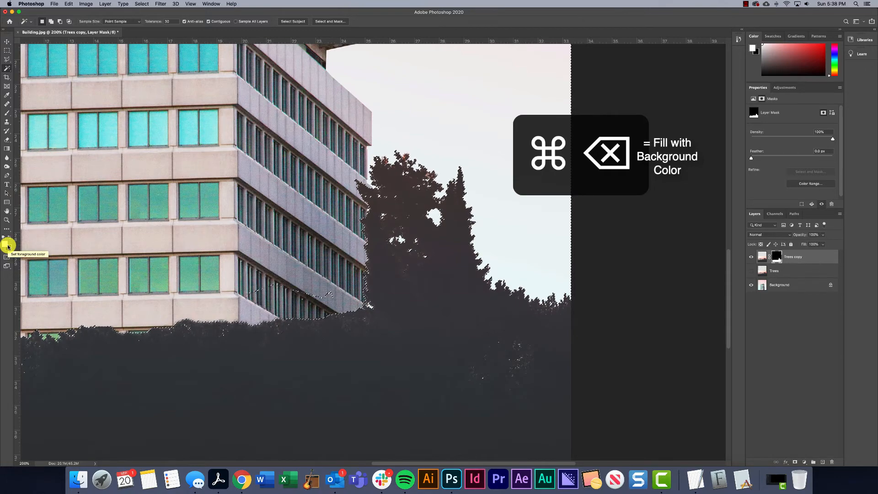
{"action": "key", "text": "super+d"}
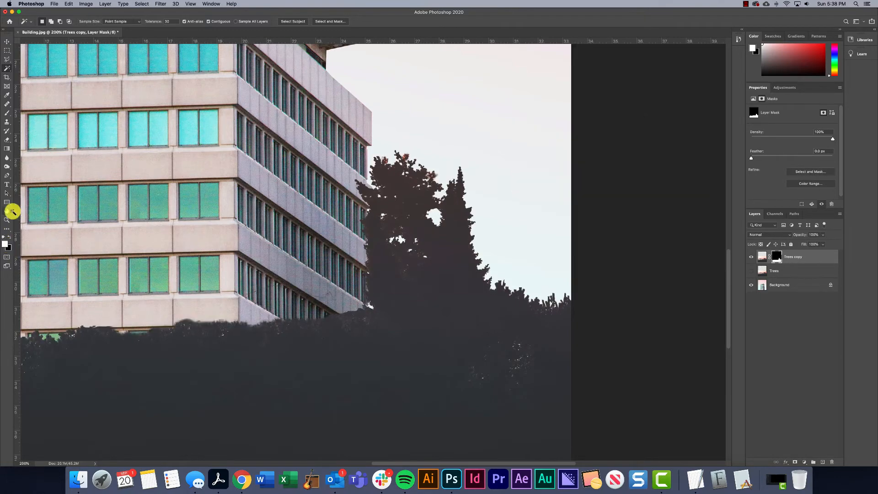
Set up the Brush tool with 100% hardness for touching up the Trees copy mask
{"action": "left_click_drag", "start_coordinate": [195, 277], "coordinate": [347, 223]}
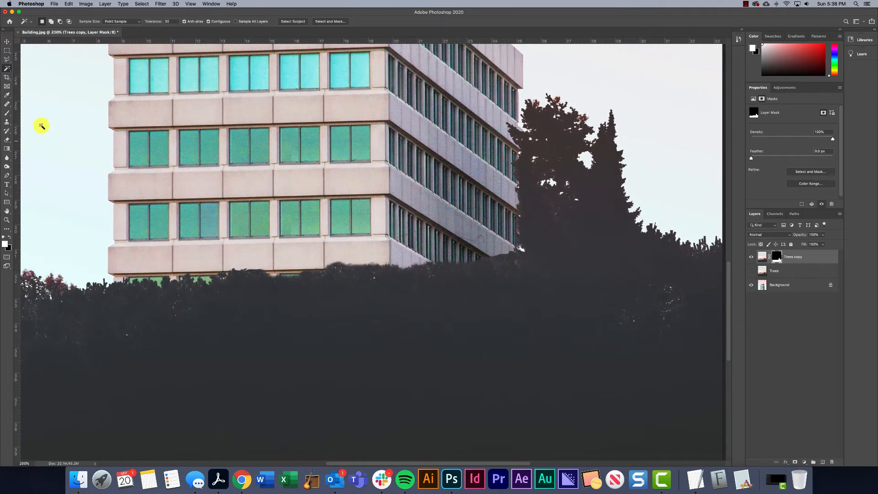
{"action": "left_click", "coordinate": [7, 113]}
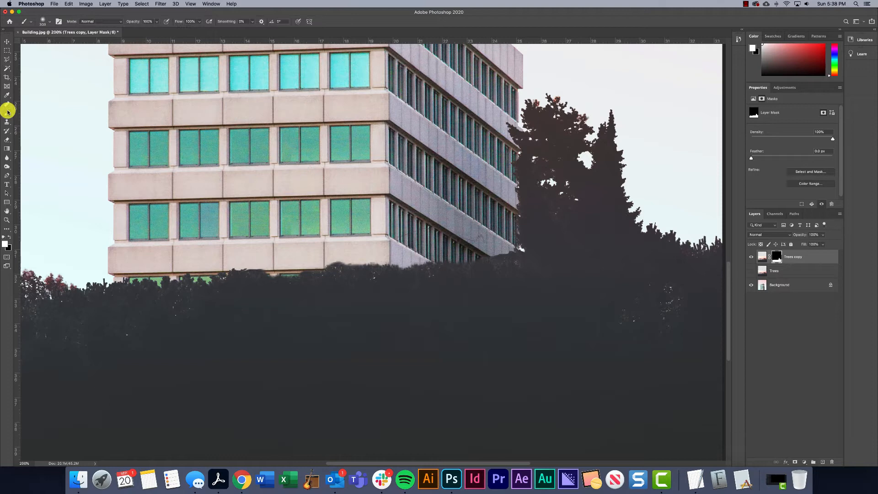
{"action": "left_click", "coordinate": [49, 22]}
{"action": "left_click_drag", "start_coordinate": [38, 58], "coordinate": [82, 59]}
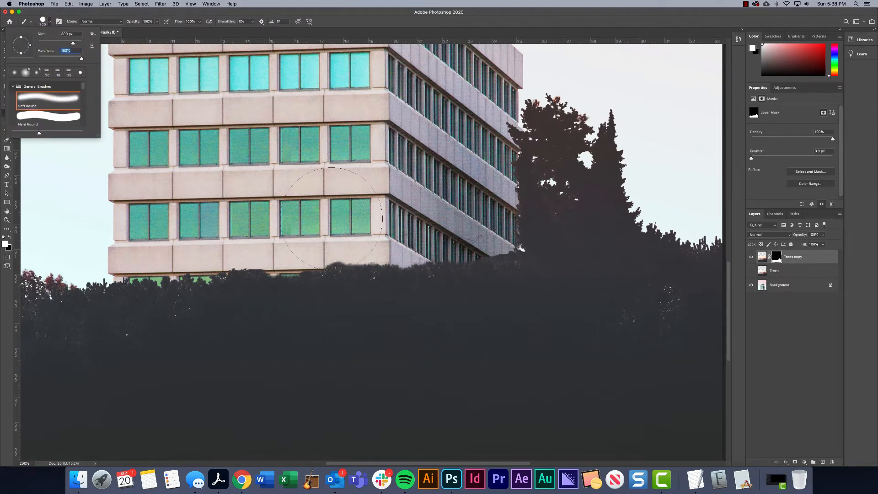
Test a white dab on the mask over the building, undo it, and shrink the brush to 2 px
{"action": "left_click", "coordinate": [343, 192]}
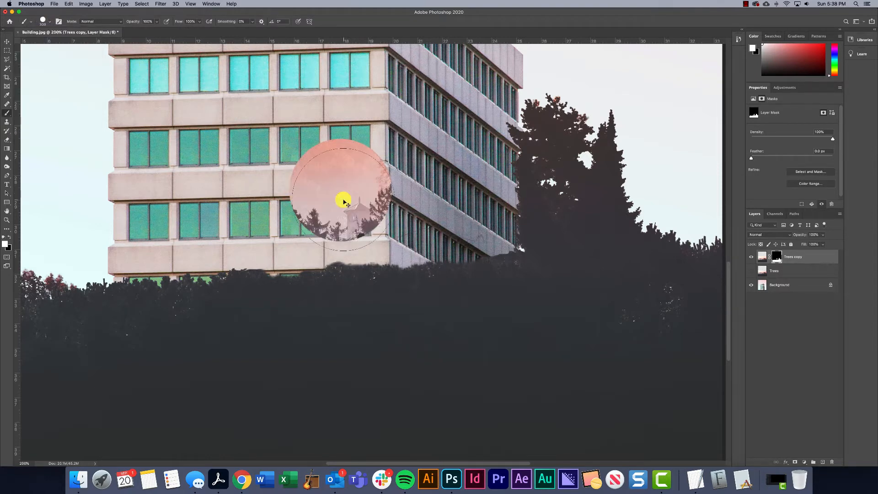
{"action": "key", "text": "super+z"}
{"action": "key", "text": "bracketleft"}
{"action": "key", "text": "bracketleft"}
{"action": "key", "text": "bracketleft"}
{"action": "key", "text": "bracketleft"}
{"action": "key", "text": "bracketleft"}
{"action": "key", "text": "bracketleft"}
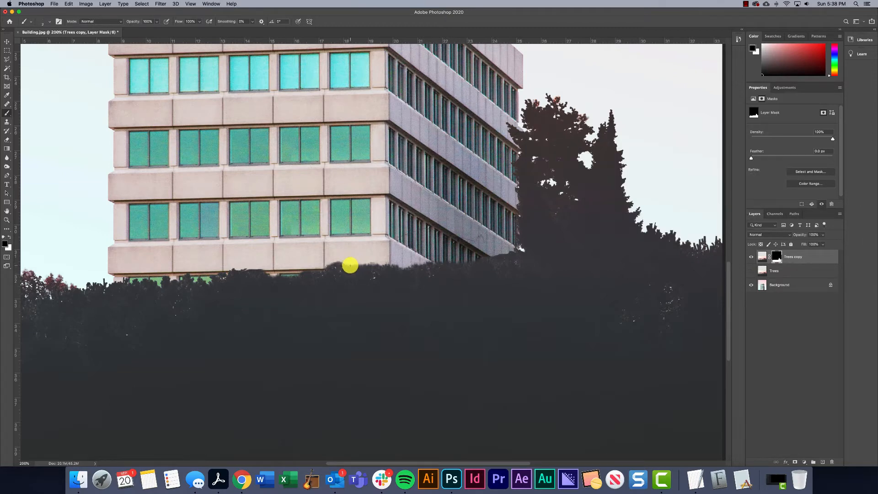
{"action": "scroll", "coordinate": [353, 265], "scroll_direction": "up", "scroll_amount": 5}
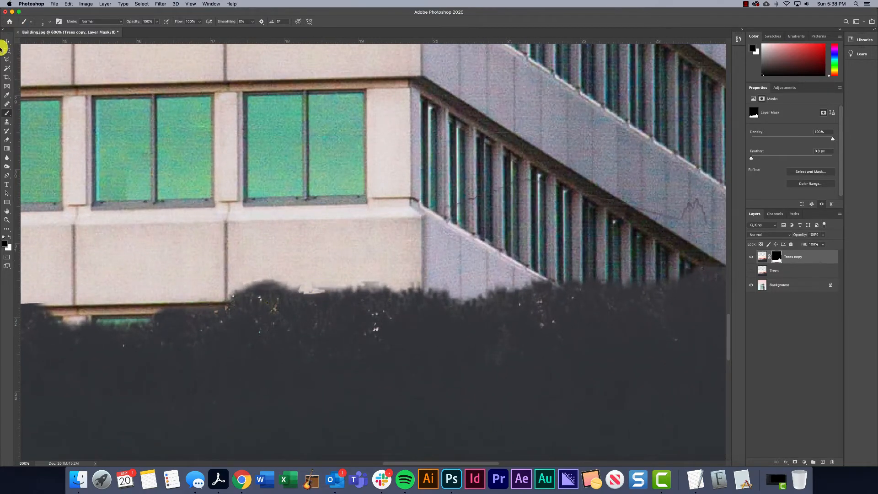
{"action": "left_click", "coordinate": [7, 59]}
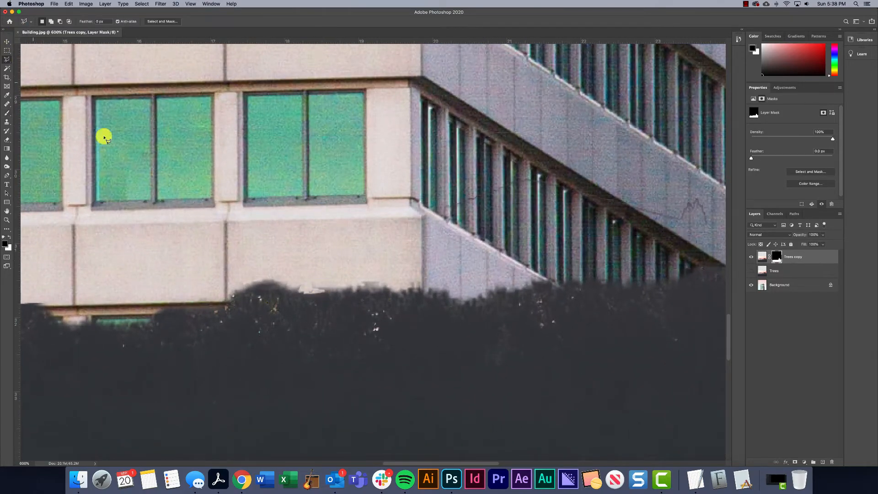
{"action": "double_click", "coordinate": [300, 294]}
{"action": "left_click", "coordinate": [493, 151]}
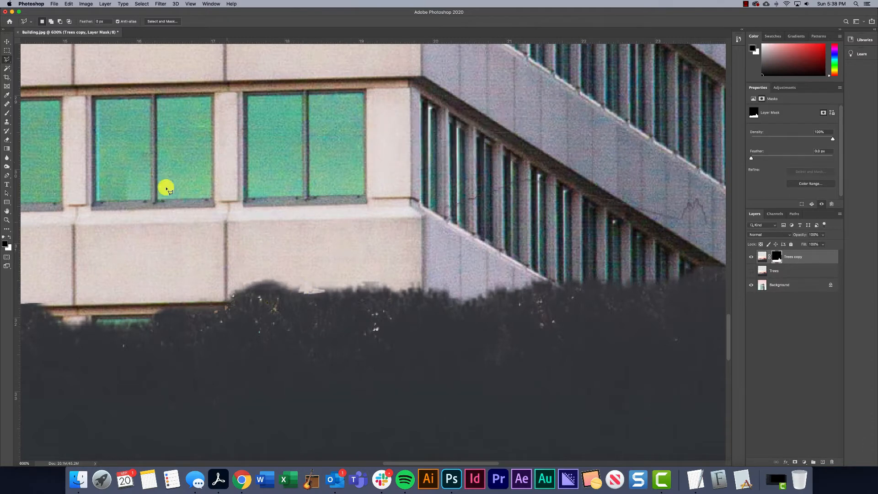
Lasso the pale fringe on the hedge's top edge below the building, fill it with black on the mask, and undo the fill
{"action": "right_click", "coordinate": [9, 59]}
{"action": "left_click", "coordinate": [34, 58]}
{"action": "mouse_move", "coordinate": [297, 293]}
{"action": "left_mouse_down"}
{"action": "mouse_move", "coordinate": [362, 290]}
{"action": "mouse_move", "coordinate": [355, 273]}
{"action": "mouse_move", "coordinate": [297, 290]}
{"action": "left_mouse_up"}
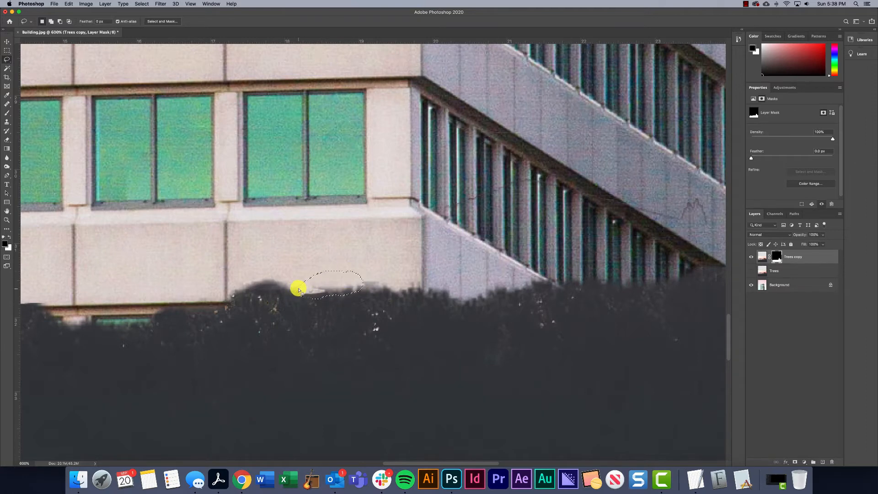
{"action": "key", "text": "x"}
{"action": "key", "text": "alt+BackSpace"}
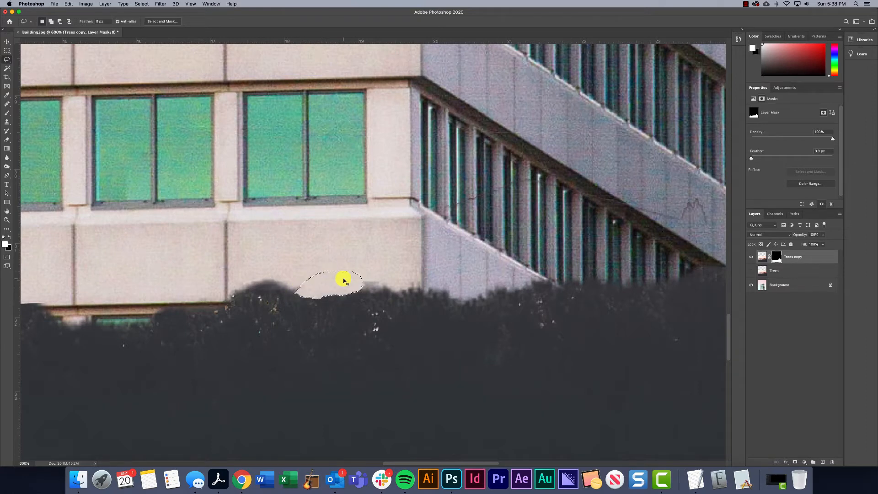
{"action": "key", "text": "super+d"}
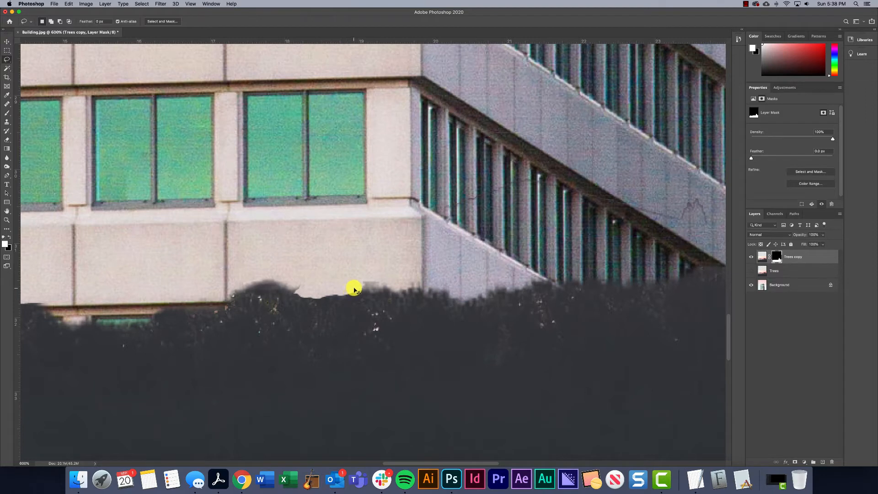
{"action": "key", "text": "super+BackSpace"}
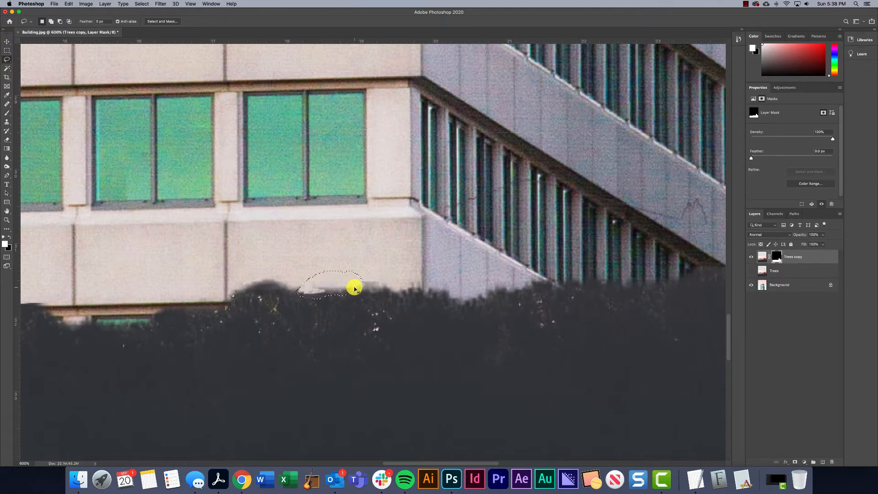
{"action": "key", "text": "super+d"}
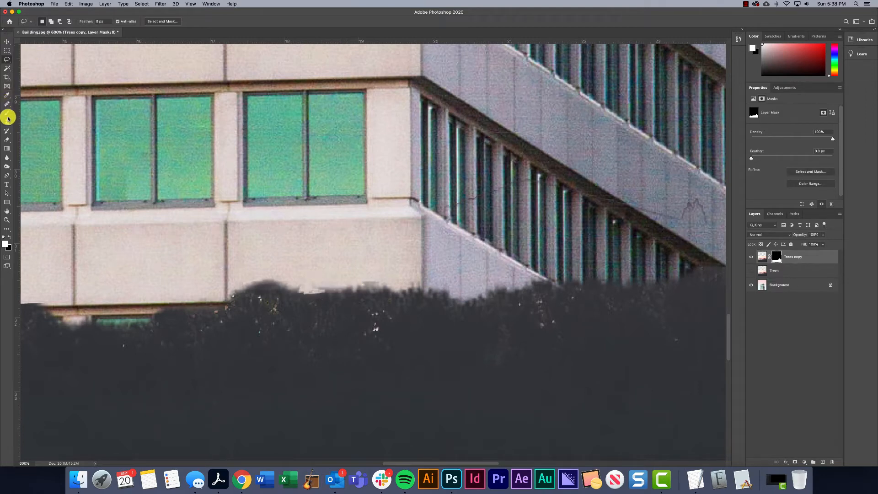
Locate the Legacy Brushes group among the Brush tool's presets and look up the option that loads it
{"action": "left_click", "coordinate": [7, 118]}
{"action": "left_click", "coordinate": [48, 22]}
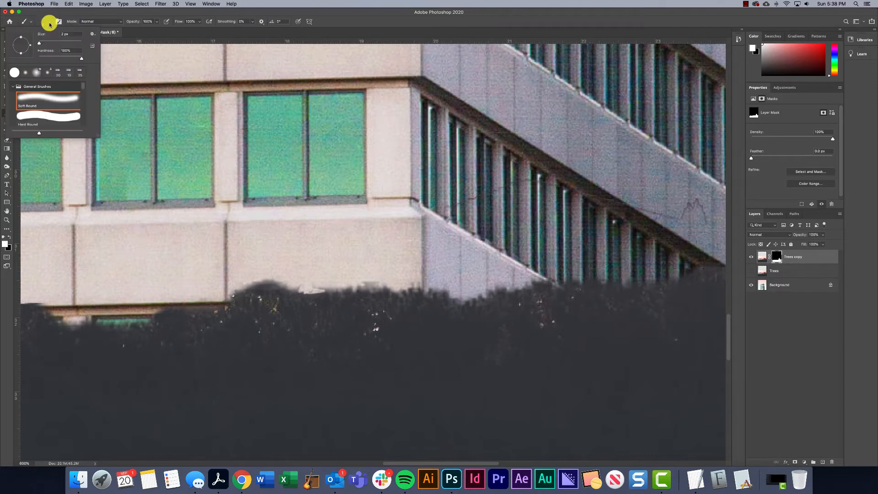
{"action": "scroll", "coordinate": [45, 116], "scroll_direction": "down", "scroll_amount": 5}
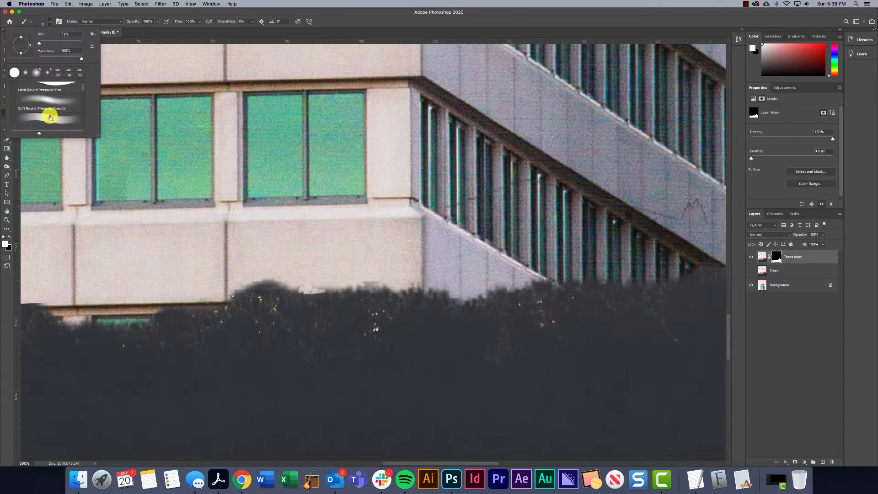
{"action": "scroll", "coordinate": [50, 118], "scroll_direction": "down", "scroll_amount": 3}
{"action": "scroll", "coordinate": [320, 315], "scroll_direction": "down", "scroll_amount": 1}
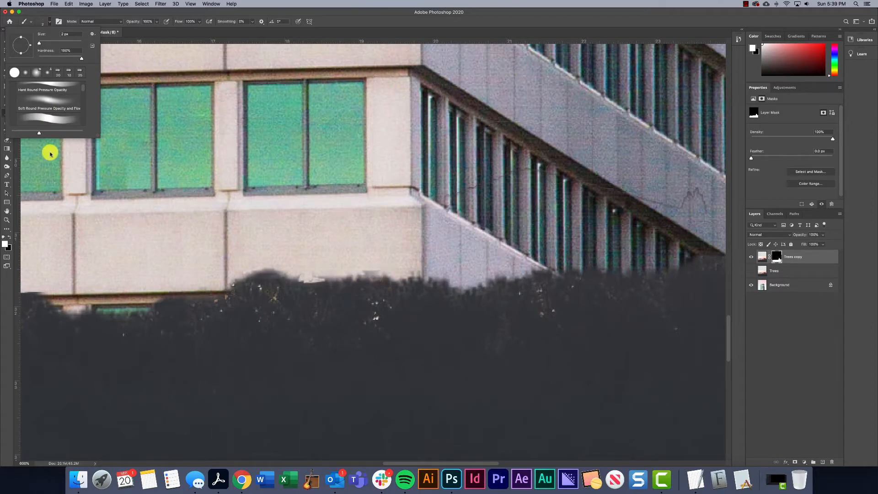
{"action": "scroll", "coordinate": [39, 103], "scroll_direction": "down", "scroll_amount": 5}
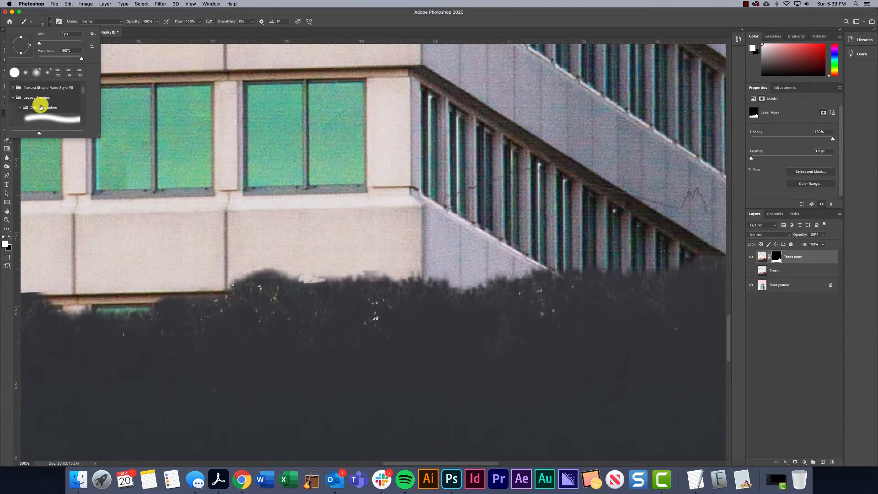
{"action": "scroll", "coordinate": [40, 108], "scroll_direction": "down", "scroll_amount": 2}
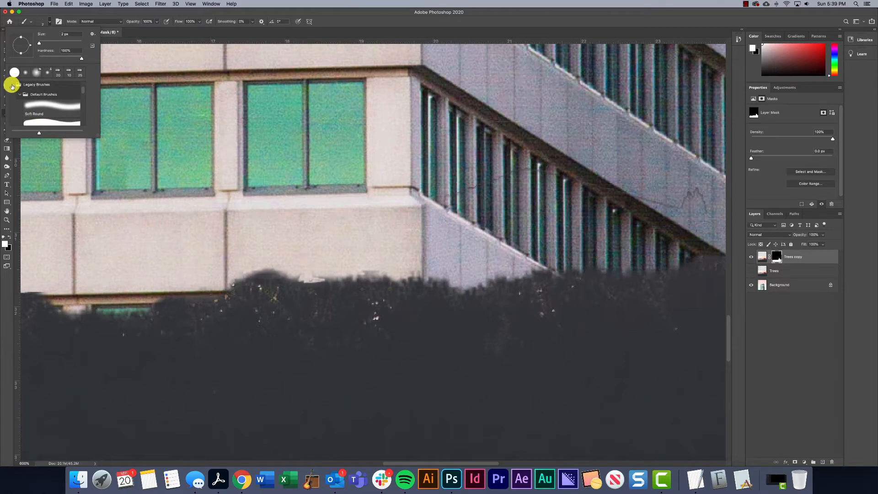
{"action": "left_click", "coordinate": [12, 85]}
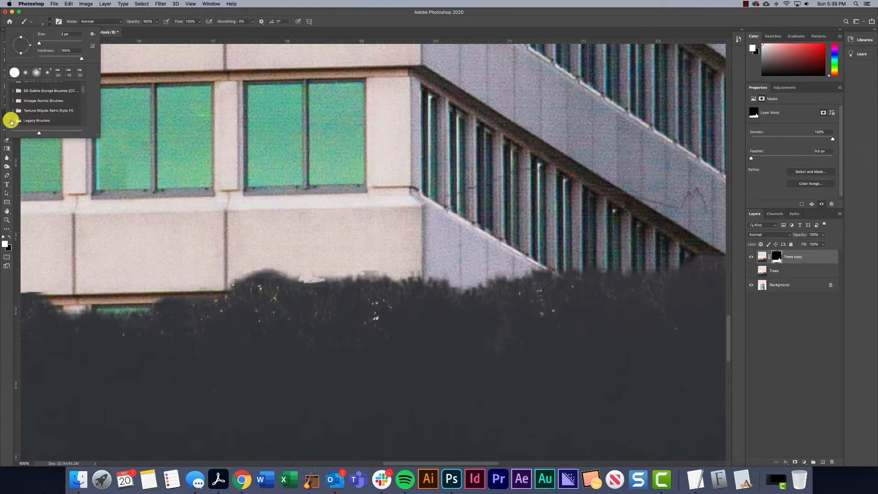
{"action": "left_click", "coordinate": [12, 121]}
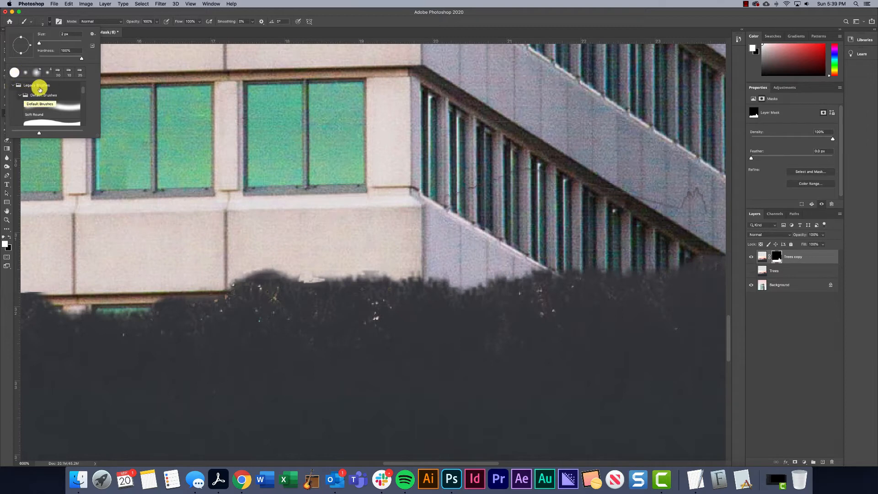
{"action": "left_click", "coordinate": [92, 36]}
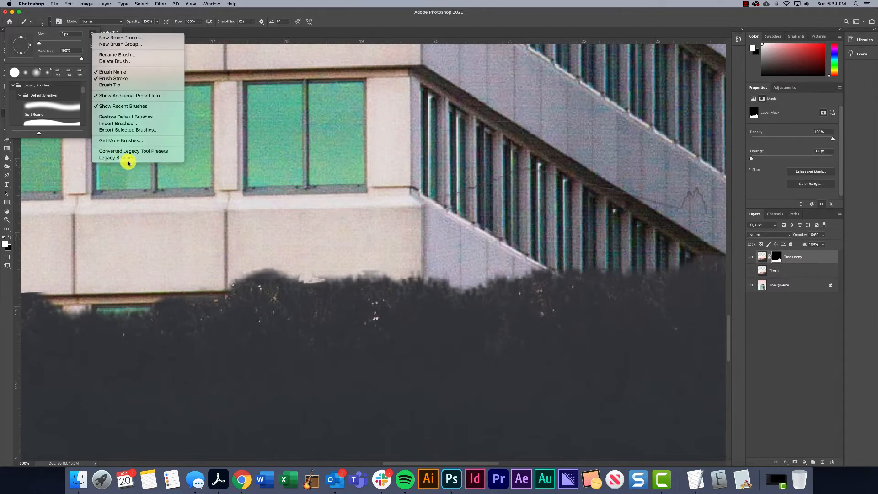
Choose the Round Watercolor preset from the legacy brushes and test a dab on the mask over the building wall
{"action": "scroll", "coordinate": [54, 99], "scroll_direction": "down", "scroll_amount": 5}
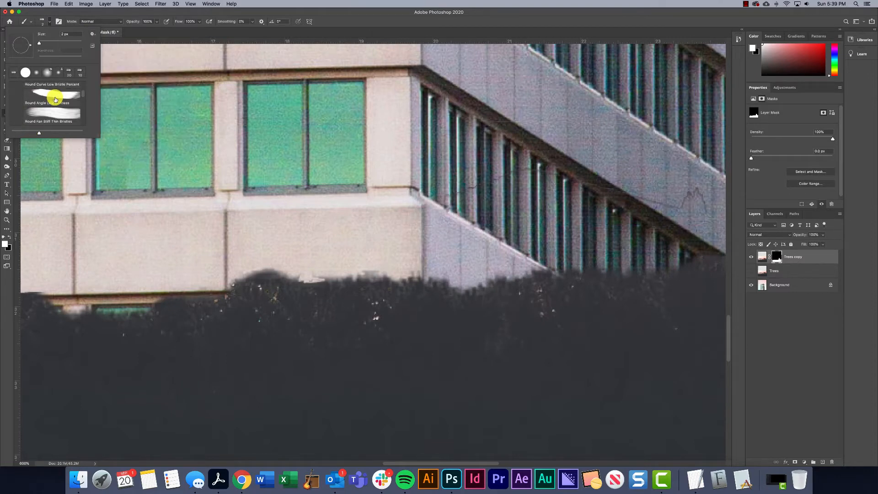
{"action": "scroll", "coordinate": [54, 103], "scroll_direction": "down", "scroll_amount": 5}
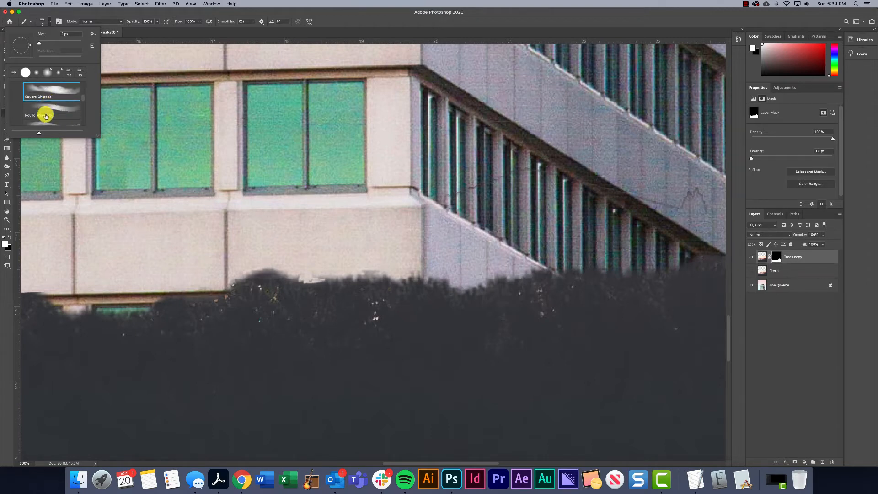
{"action": "left_click", "coordinate": [51, 110]}
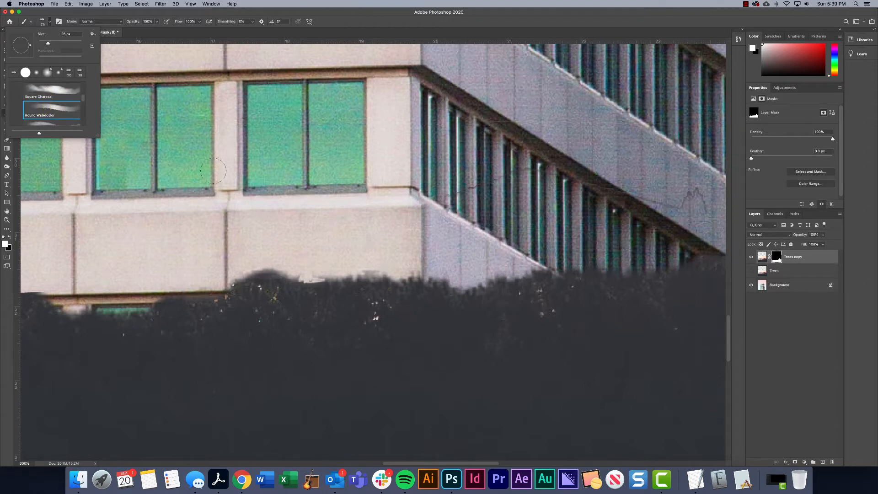
{"action": "left_click", "coordinate": [288, 218]}
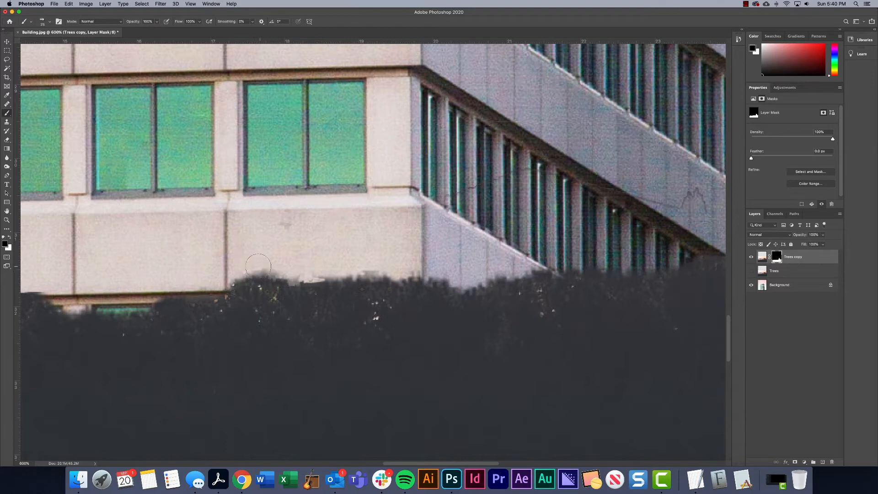
Paint black on the mask along the hedge's top edge in front of the building to remove the pale fringe and roughen the outline
{"action": "left_click", "coordinate": [252, 269]}
{"action": "left_click", "coordinate": [228, 277]}
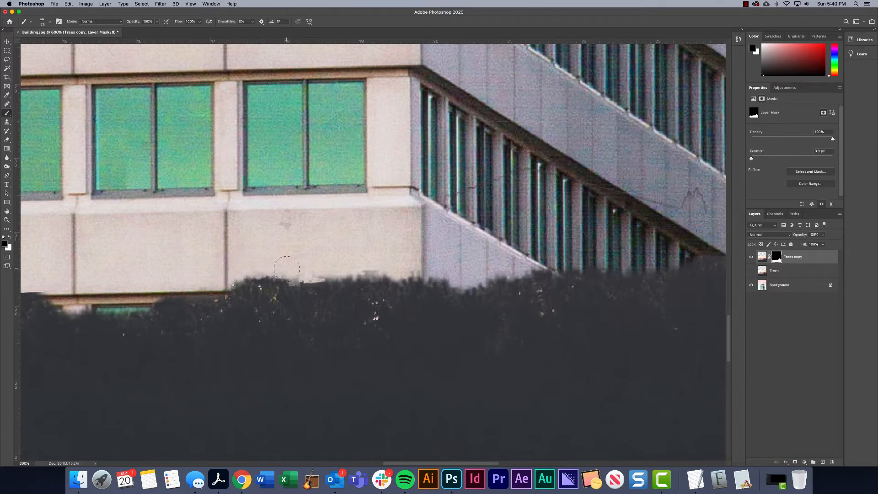
{"action": "mouse_move", "coordinate": [286, 269]}
{"action": "left_mouse_down"}
{"action": "mouse_move", "coordinate": [310, 278]}
{"action": "mouse_move", "coordinate": [390, 271]}
{"action": "mouse_move", "coordinate": [482, 284]}
{"action": "mouse_move", "coordinate": [451, 293]}
{"action": "mouse_move", "coordinate": [443, 278]}
{"action": "mouse_move", "coordinate": [461, 279]}
{"action": "mouse_move", "coordinate": [477, 291]}
{"action": "left_mouse_up"}
{"action": "key", "text": "super+z"}
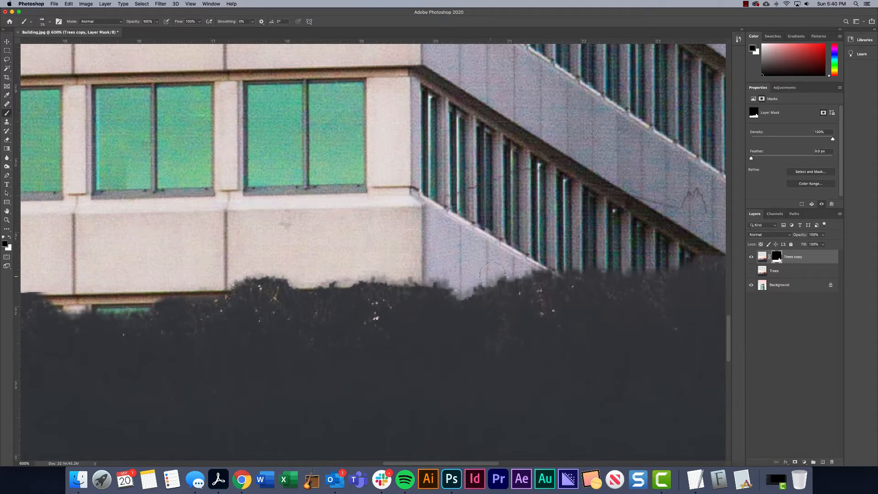
{"action": "left_click_drag", "start_coordinate": [550, 269], "coordinate": [584, 272]}
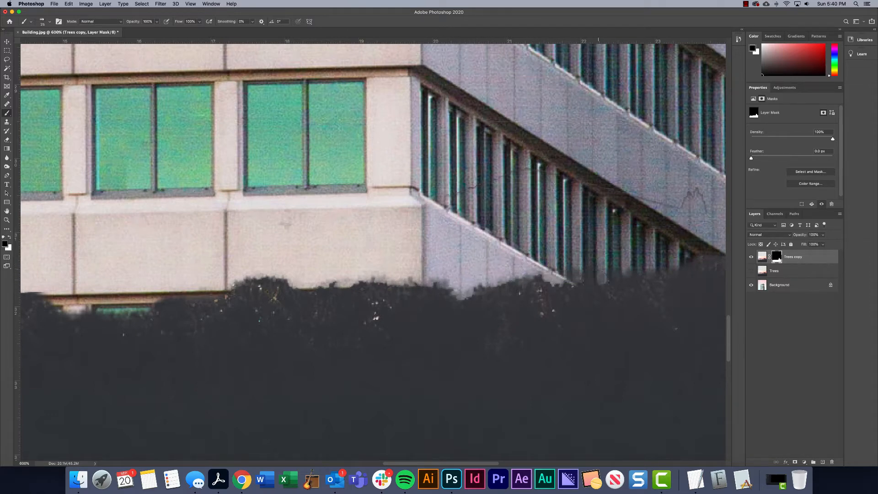
{"action": "left_click_drag", "start_coordinate": [217, 314], "coordinate": [522, 298]}
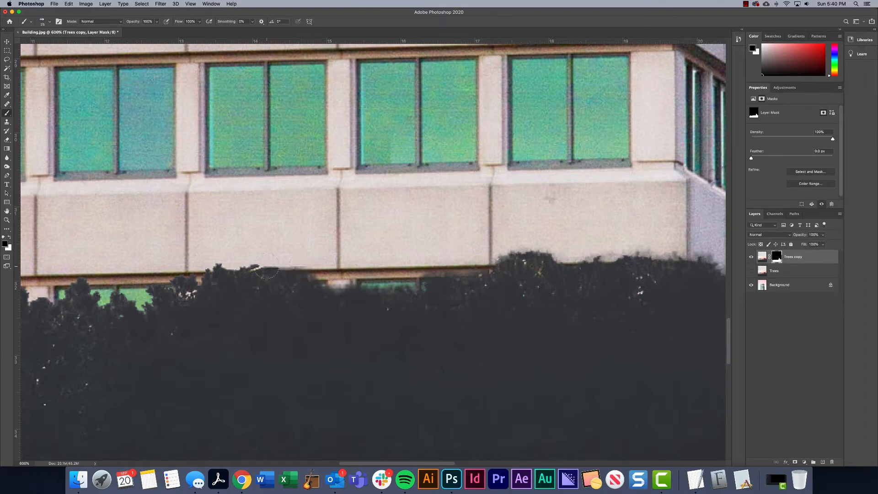
{"action": "left_click_drag", "start_coordinate": [313, 281], "coordinate": [404, 283]}
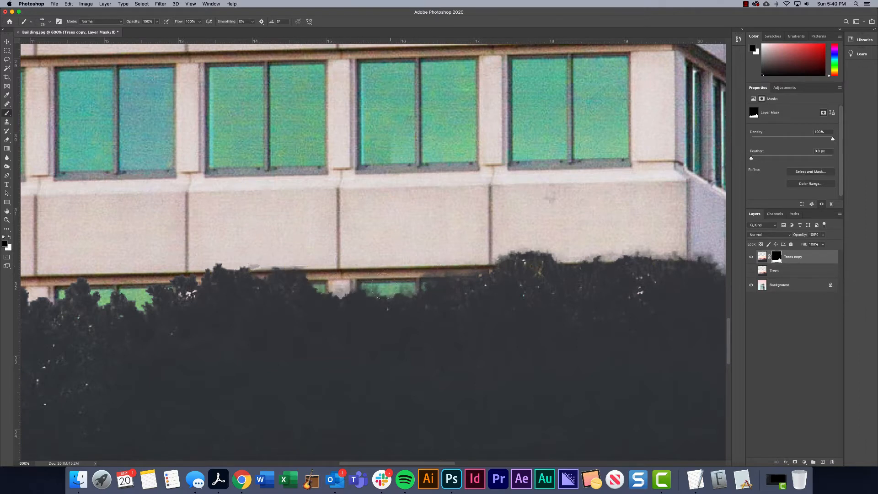
Paint black on the mask over the thin post sticking up from the hedge just beside the building's left corner
{"action": "scroll", "coordinate": [416, 274], "scroll_direction": "left", "scroll_amount": 5}
{"action": "scroll", "coordinate": [412, 252], "scroll_direction": "left", "scroll_amount": 5}
{"action": "scroll", "coordinate": [411, 251], "scroll_direction": "down", "scroll_amount": 1}
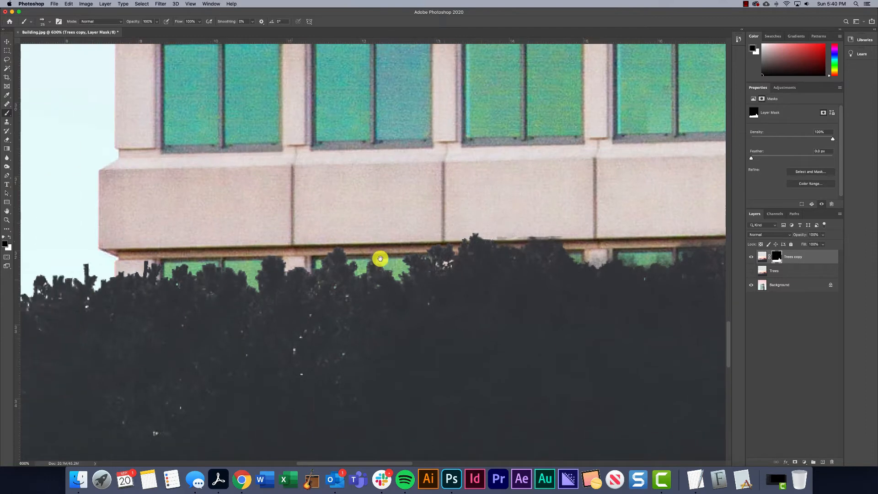
{"action": "left_click_drag", "start_coordinate": [429, 237], "coordinate": [388, 232]}
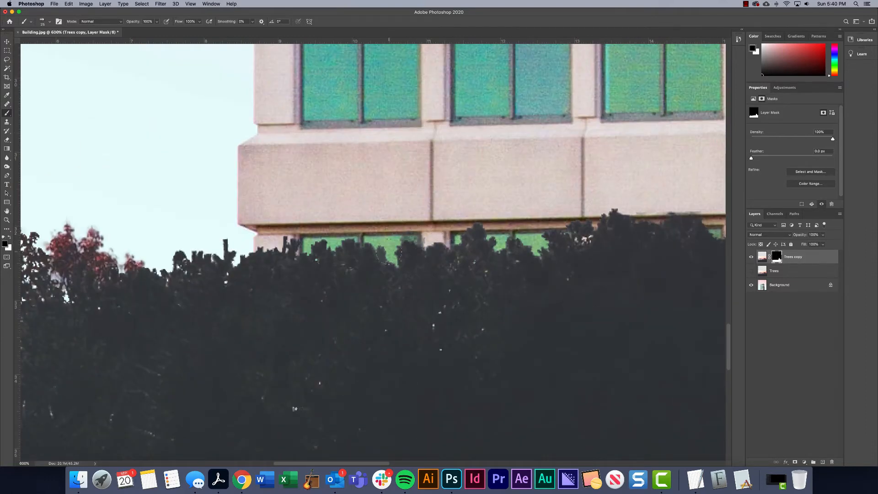
{"action": "left_click_drag", "start_coordinate": [154, 253], "coordinate": [334, 245]}
{"action": "left_click_drag", "start_coordinate": [404, 232], "coordinate": [403, 239]}
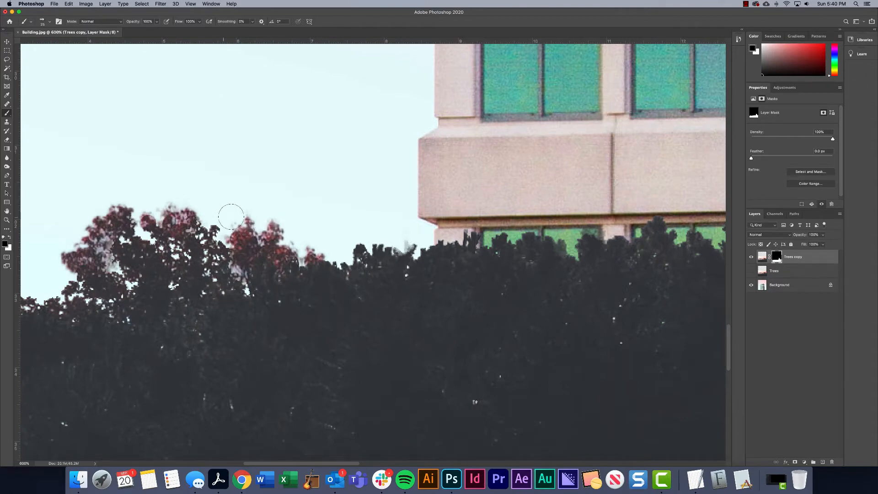
Paint black on the mask along the top of the rounded bush at the image's left edge to break up its outline
{"action": "left_click_drag", "start_coordinate": [171, 219], "coordinate": [404, 220]}
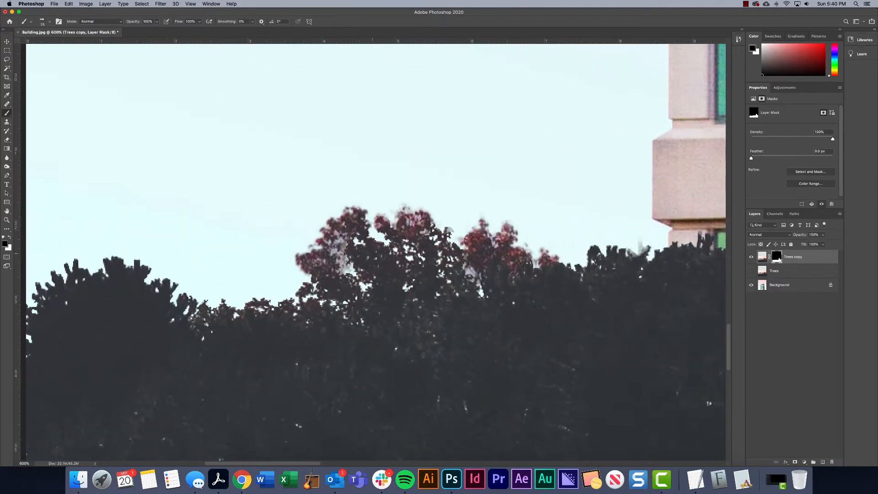
{"action": "left_click_drag", "start_coordinate": [227, 250], "coordinate": [424, 250]}
{"action": "left_click_drag", "start_coordinate": [298, 262], "coordinate": [262, 259]}
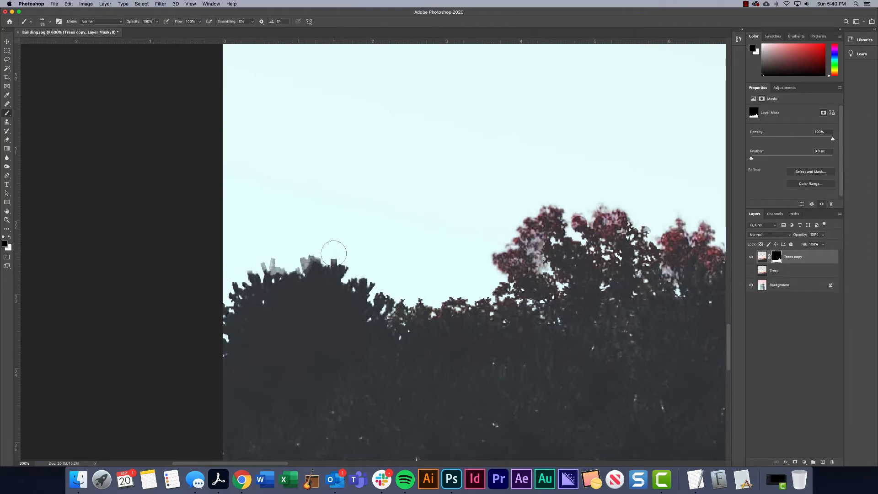
{"action": "left_click_drag", "start_coordinate": [340, 253], "coordinate": [356, 271]}
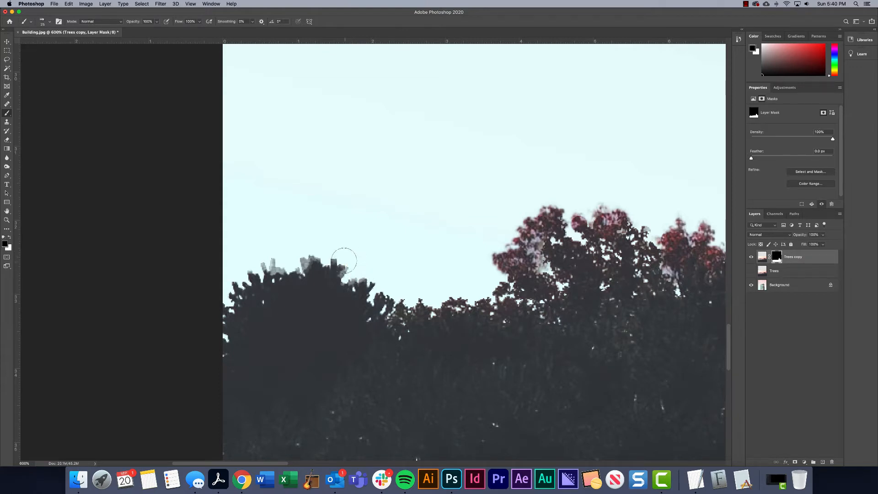
{"action": "left_click_drag", "start_coordinate": [322, 237], "coordinate": [220, 191]}
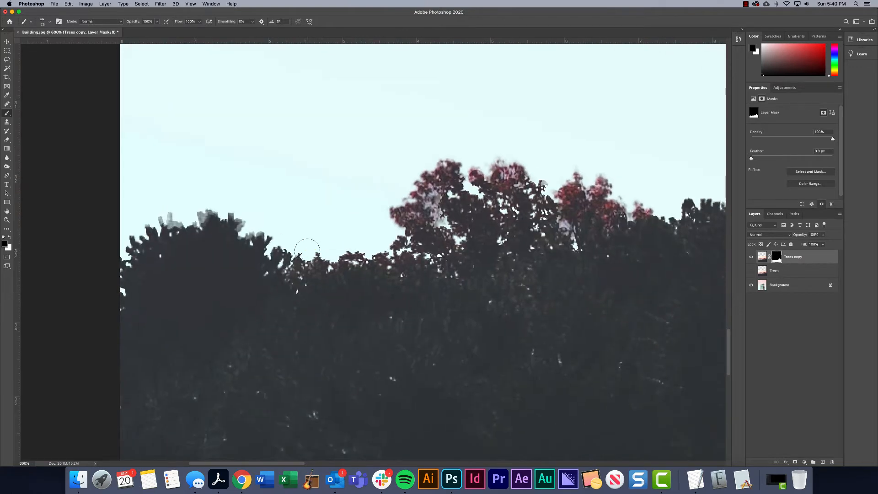
Paint black on the mask along the upper edge of the tall tree beside the building and around the gap in its foliage
{"action": "left_click_drag", "start_coordinate": [465, 232], "coordinate": [192, 219]}
{"action": "left_click_drag", "start_coordinate": [464, 245], "coordinate": [206, 292]}
{"action": "mouse_move", "coordinate": [563, 268]}
{"action": "left_mouse_down"}
{"action": "mouse_move", "coordinate": [481, 244]}
{"action": "mouse_move", "coordinate": [439, 257]}
{"action": "left_mouse_up"}
{"action": "left_click_drag", "start_coordinate": [340, 291], "coordinate": [245, 292]}
{"action": "left_click_drag", "start_coordinate": [392, 289], "coordinate": [405, 293]}
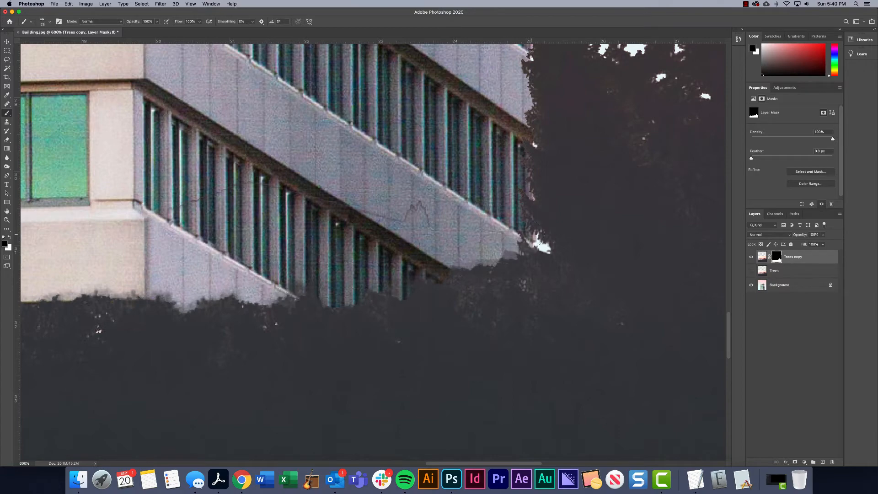
{"action": "left_click_drag", "start_coordinate": [488, 232], "coordinate": [380, 300]}
{"action": "left_click_drag", "start_coordinate": [508, 196], "coordinate": [455, 261]}
{"action": "left_click_drag", "start_coordinate": [472, 228], "coordinate": [442, 300]}
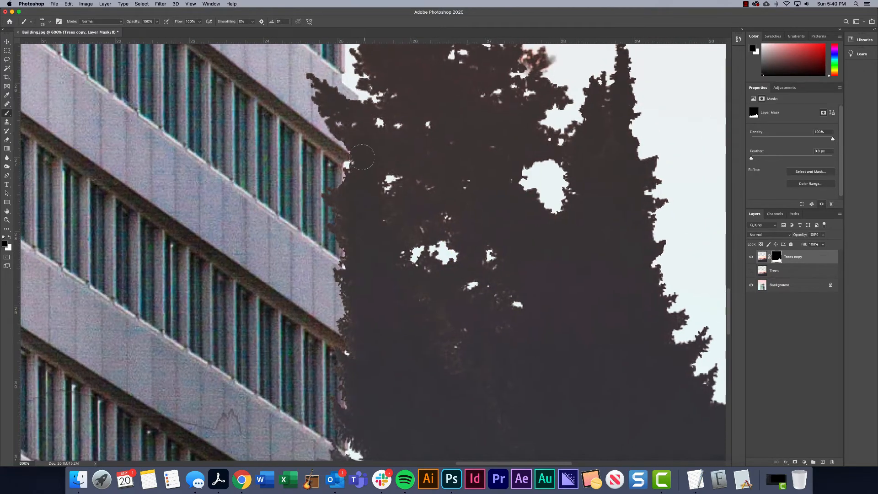
{"action": "left_click_drag", "start_coordinate": [361, 157], "coordinate": [347, 223]}
{"action": "left_click_drag", "start_coordinate": [308, 137], "coordinate": [335, 111]}
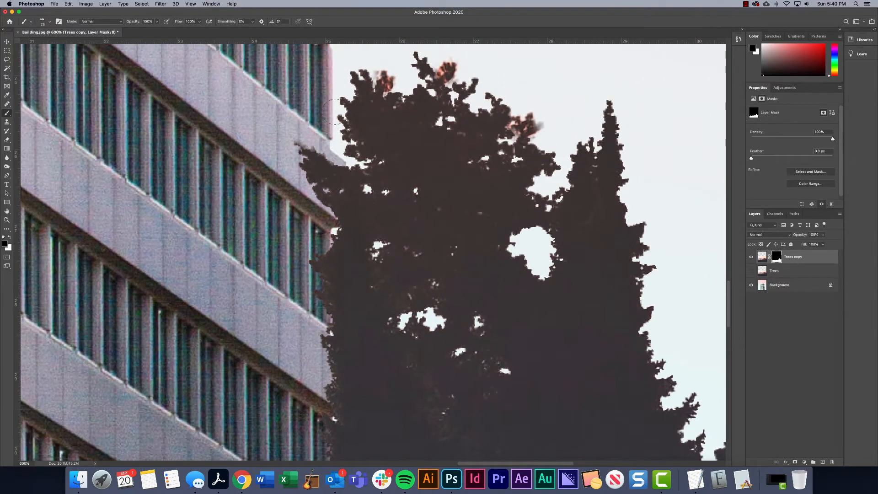
{"action": "mouse_move", "coordinate": [379, 71]}
{"action": "left_mouse_down"}
{"action": "mouse_move", "coordinate": [490, 67]}
{"action": "mouse_move", "coordinate": [473, 80]}
{"action": "mouse_move", "coordinate": [537, 123]}
{"action": "left_mouse_up"}
{"action": "mouse_move", "coordinate": [531, 238]}
{"action": "left_mouse_down"}
{"action": "mouse_move", "coordinate": [507, 251]}
{"action": "mouse_move", "coordinate": [522, 255]}
{"action": "left_mouse_up"}
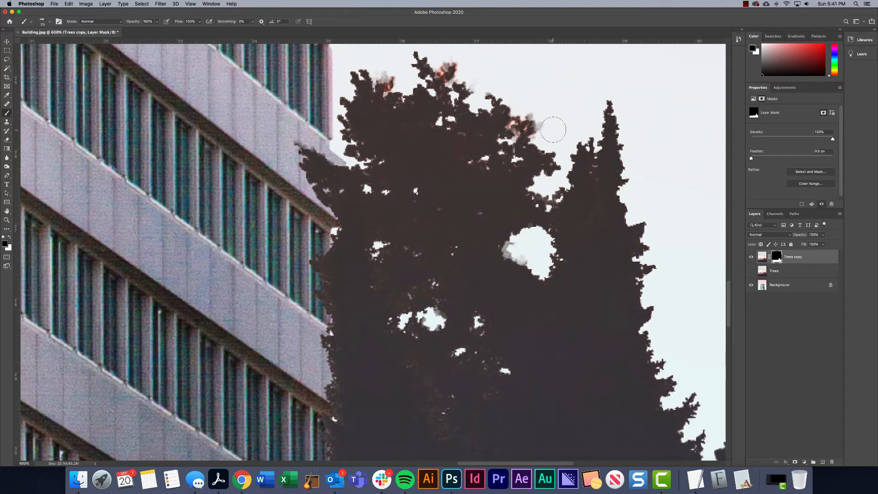
Move the masked trees layer down so the hedge covers only the lowest part of the image and more of the building shows
{"action": "key", "text": "super+1"}
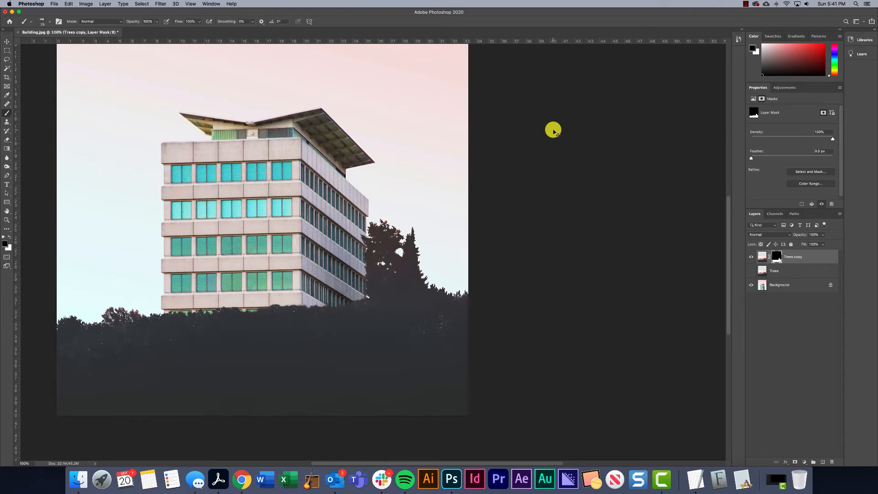
{"action": "key", "text": "super+minus"}
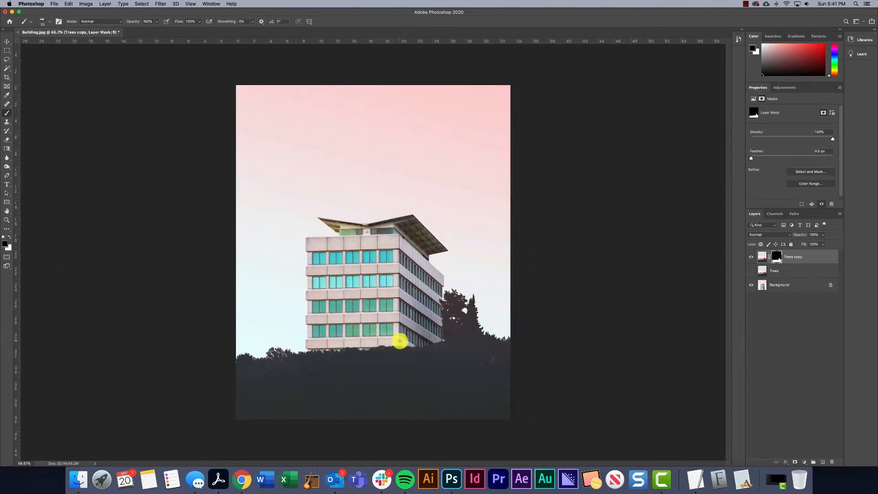
{"action": "left_click", "coordinate": [7, 41]}
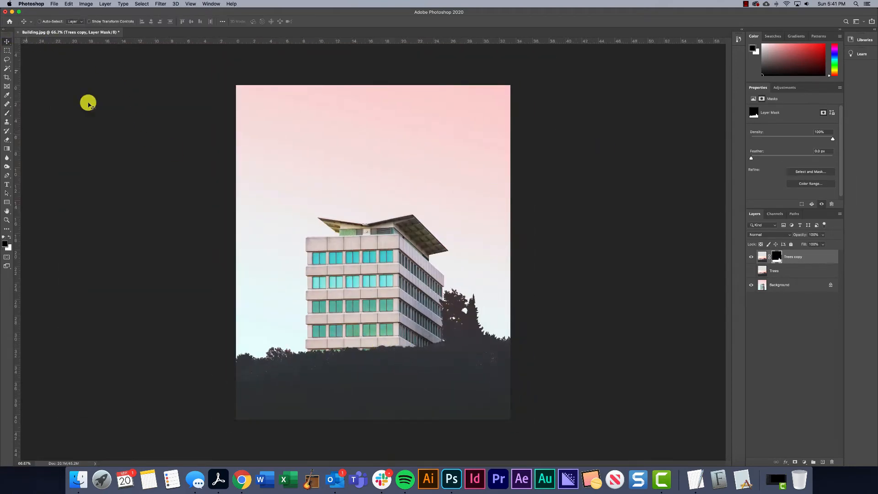
{"action": "left_click_drag", "start_coordinate": [456, 382], "coordinate": [457, 410]}
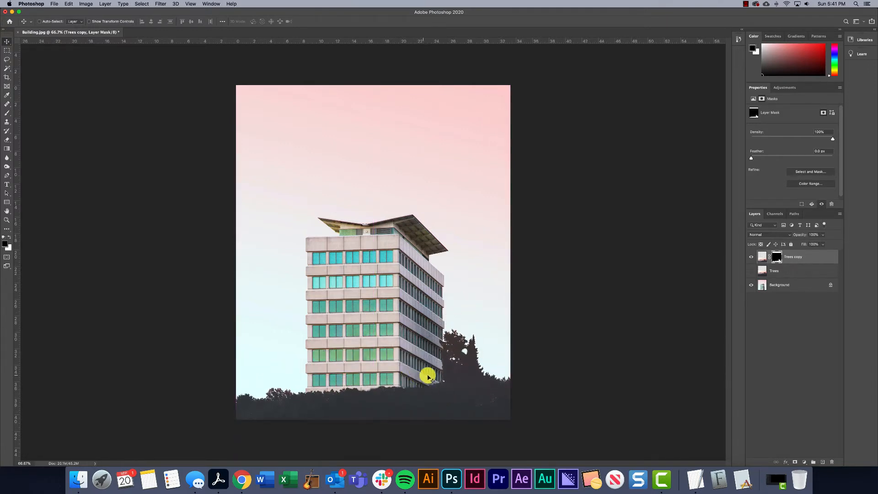
Lasso the pale leftover patch where the hedge meets the building's lower right corner and hide it on the mask
{"action": "left_click", "coordinate": [7, 59]}
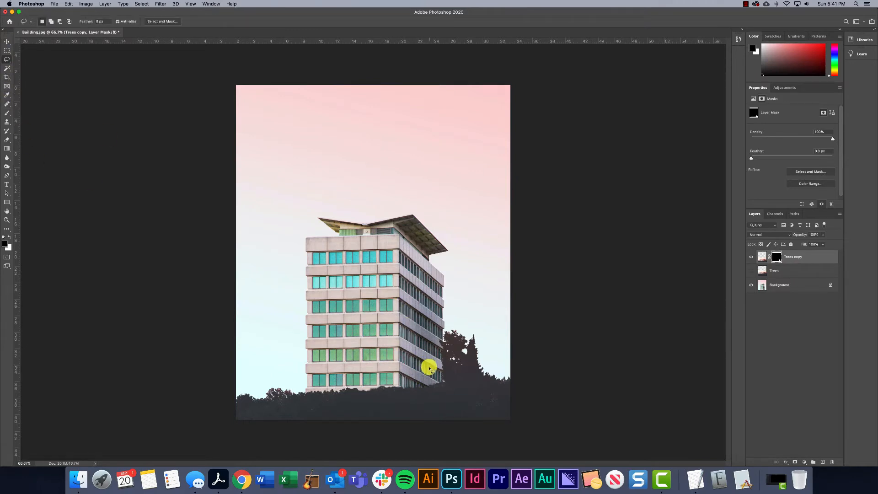
{"action": "mouse_move", "coordinate": [428, 367]}
{"action": "left_mouse_down"}
{"action": "mouse_move", "coordinate": [392, 378]}
{"action": "mouse_move", "coordinate": [423, 379]}
{"action": "mouse_move", "coordinate": [427, 366]}
{"action": "left_mouse_up"}
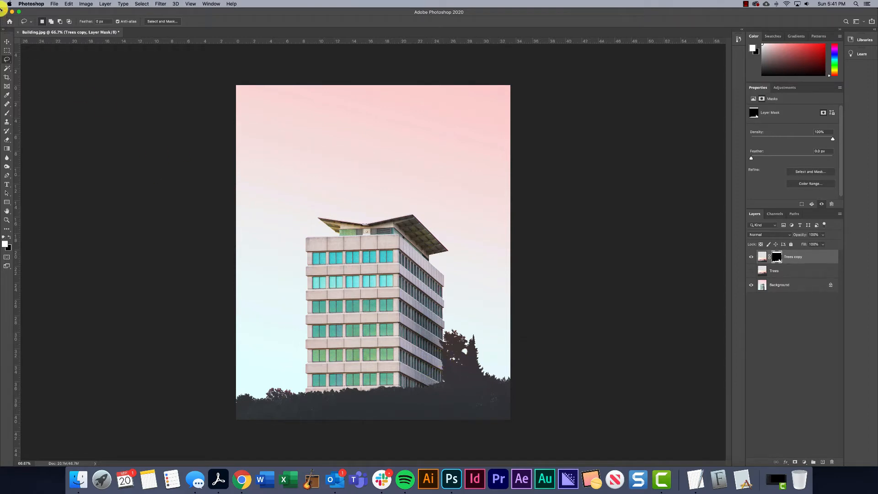
{"action": "left_click", "coordinate": [5, 41]}
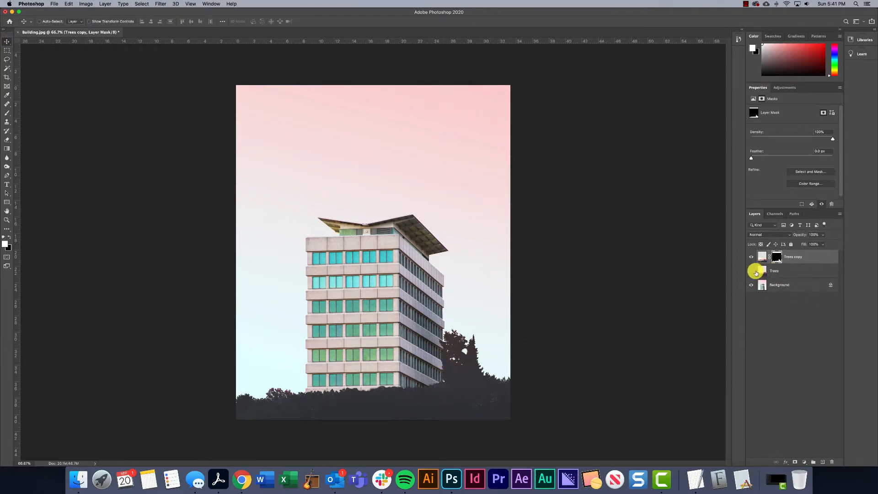
Show the original Trees layer, duplicate it beneath the masked trees layer, and hide the original
{"action": "left_click", "coordinate": [750, 271]}
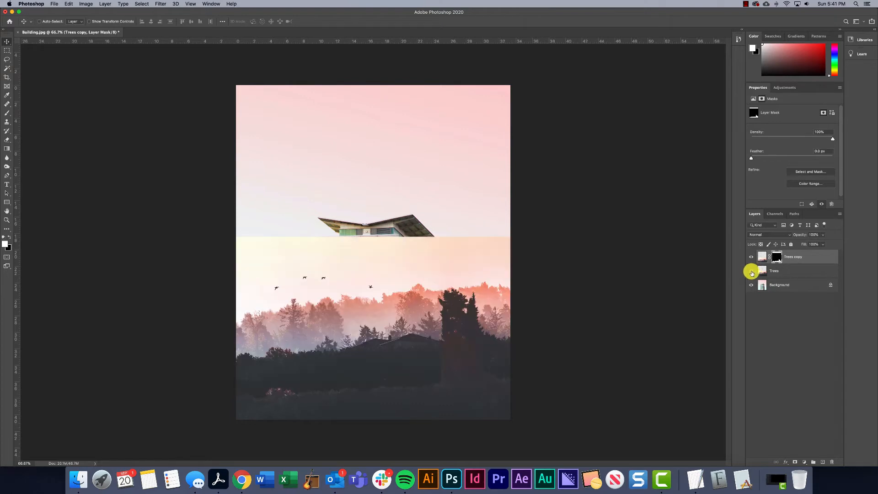
{"action": "left_click", "coordinate": [792, 271]}
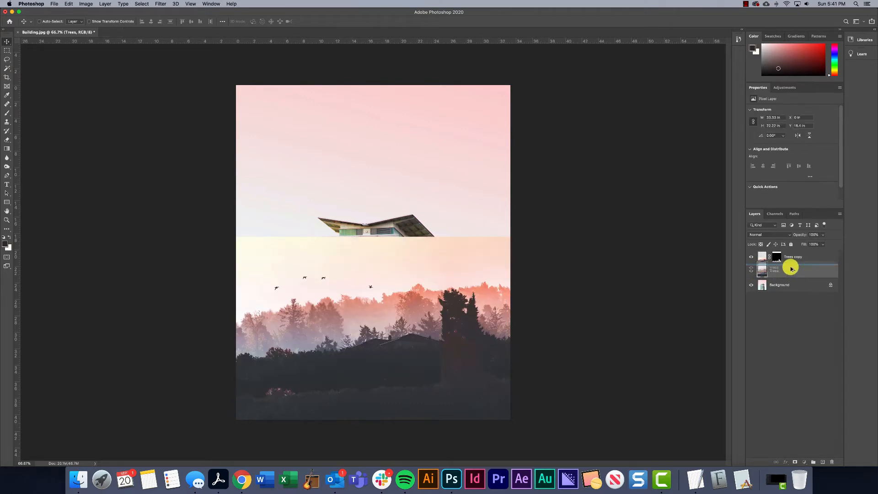
{"action": "key", "text": "super+j"}
{"action": "left_click", "coordinate": [750, 285]}
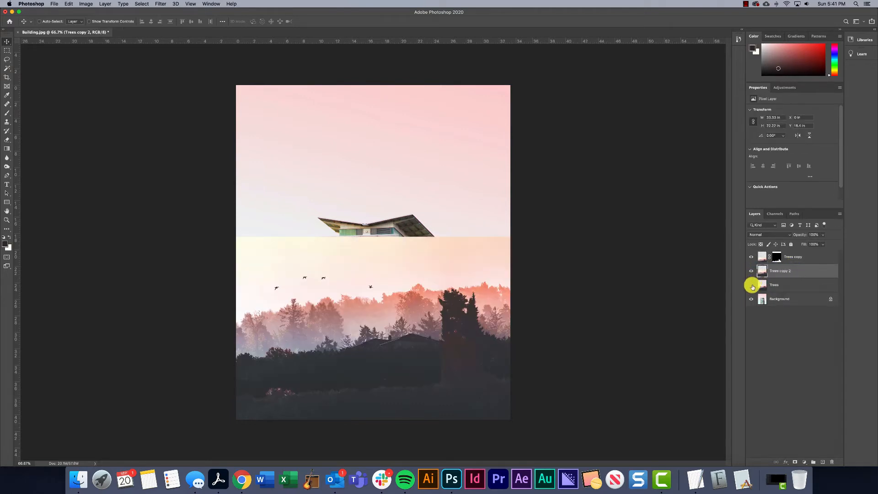
Rename the masked trees layer as Foreground Trees and the new duplicate as Background Trees
{"action": "double_click", "coordinate": [791, 257]}
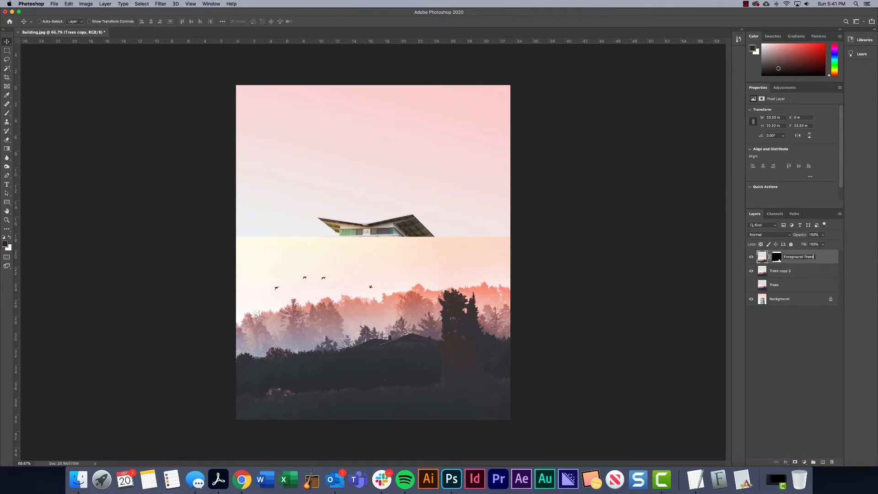
{"action": "key", "text": "Return"}
{"action": "double_click", "coordinate": [780, 271]}
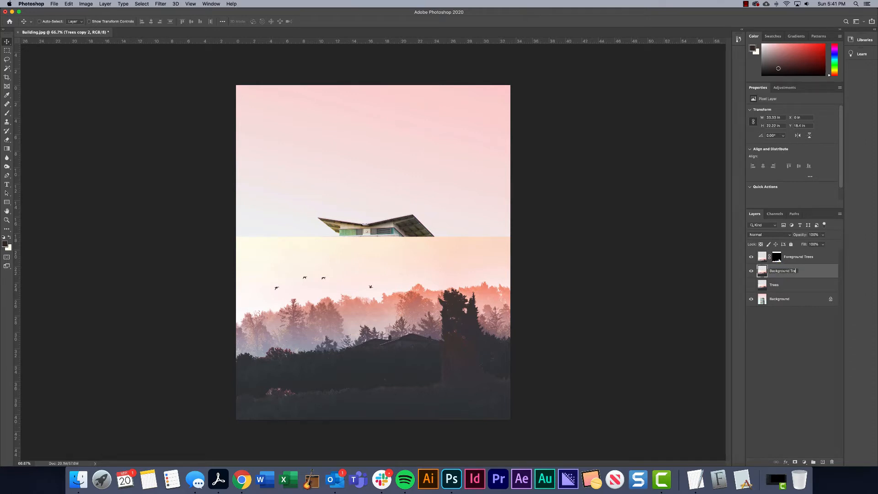
{"action": "type", "text": "Background Trees"}
{"action": "key", "text": "Return"}
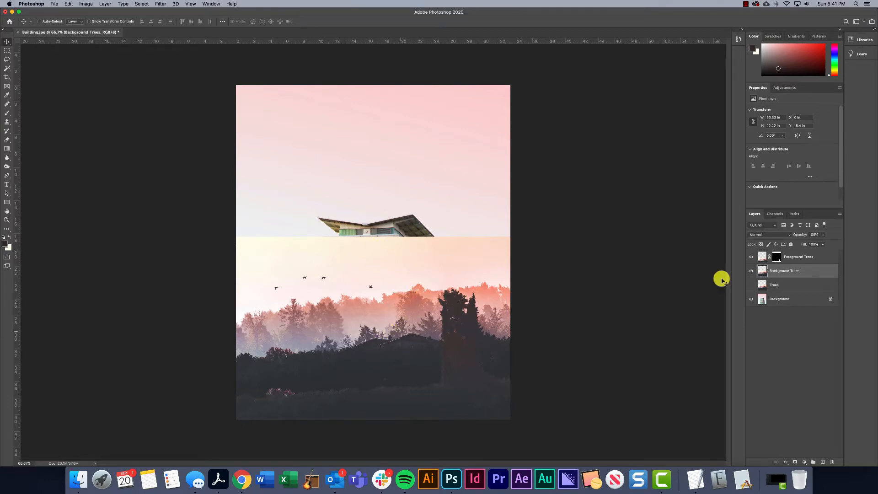
Toggle the Background Trees layer to compare the composite with and without it, leaving it hidden
{"action": "left_click", "coordinate": [750, 271]}
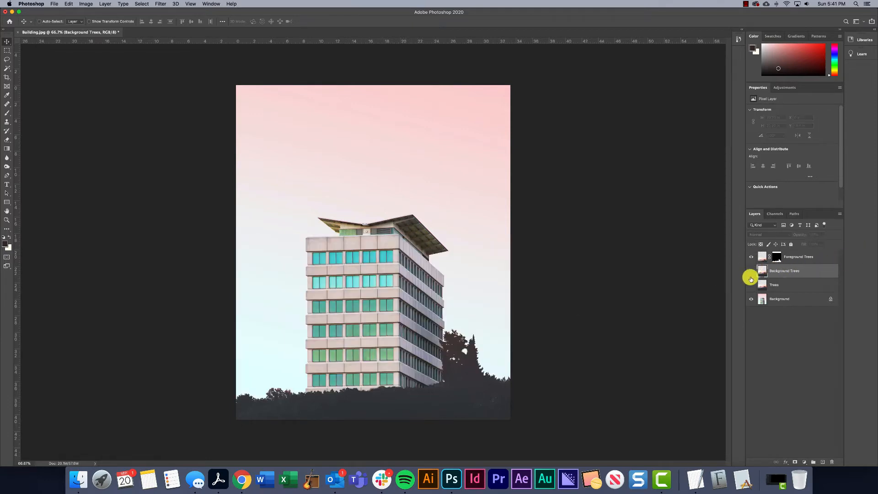
{"action": "left_click", "coordinate": [751, 270]}
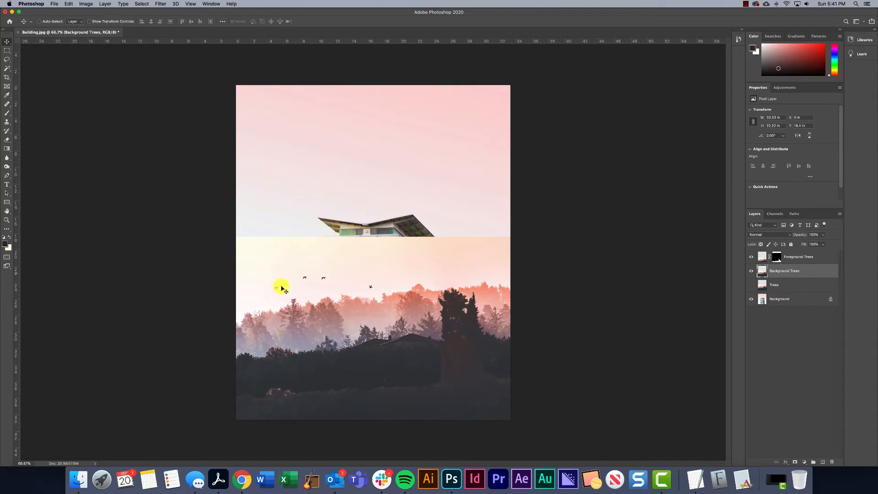
{"action": "left_click", "coordinate": [751, 270]}
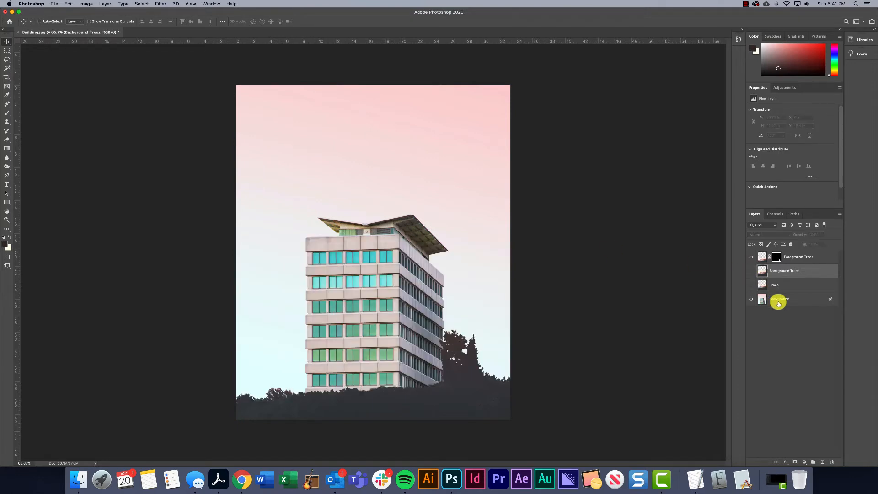
Unlock the building's Background layer and place a duplicate of it at the top of the layer stack
{"action": "left_click", "coordinate": [803, 299]}
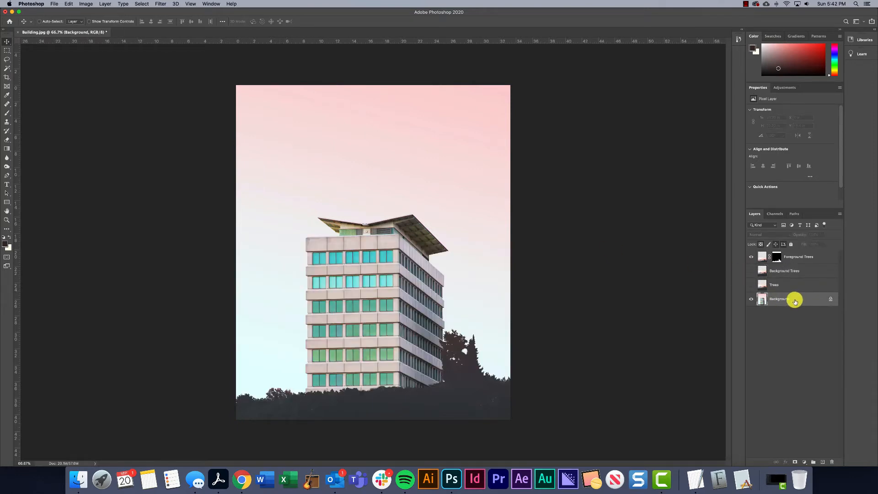
{"action": "left_click_drag", "start_coordinate": [798, 299], "coordinate": [796, 298]}
{"action": "key", "text": "super+plus"}
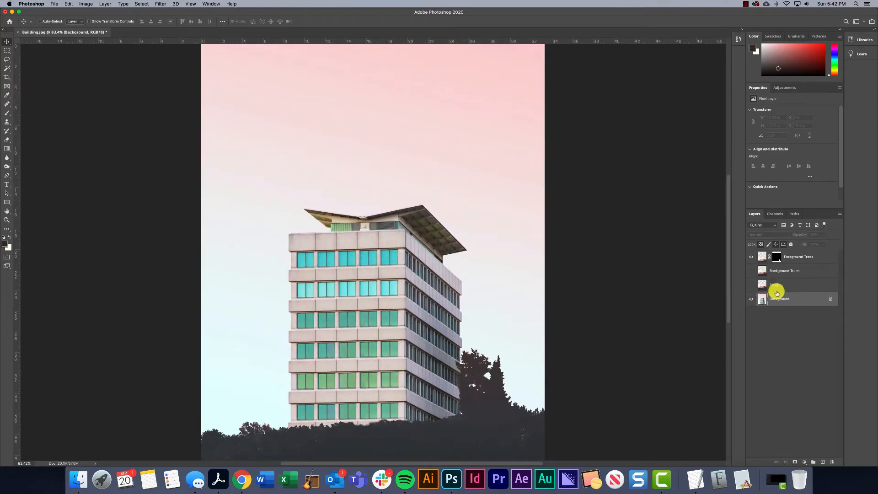
{"action": "left_click", "coordinate": [832, 299]}
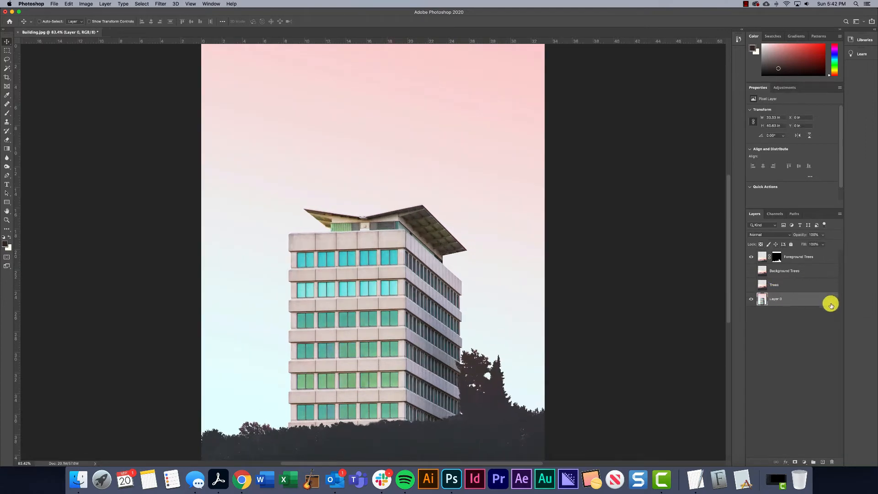
{"action": "left_click_drag", "start_coordinate": [779, 300], "coordinate": [771, 255]}
{"action": "key", "text": "super+minus"}
{"action": "key", "text": "super+minus"}
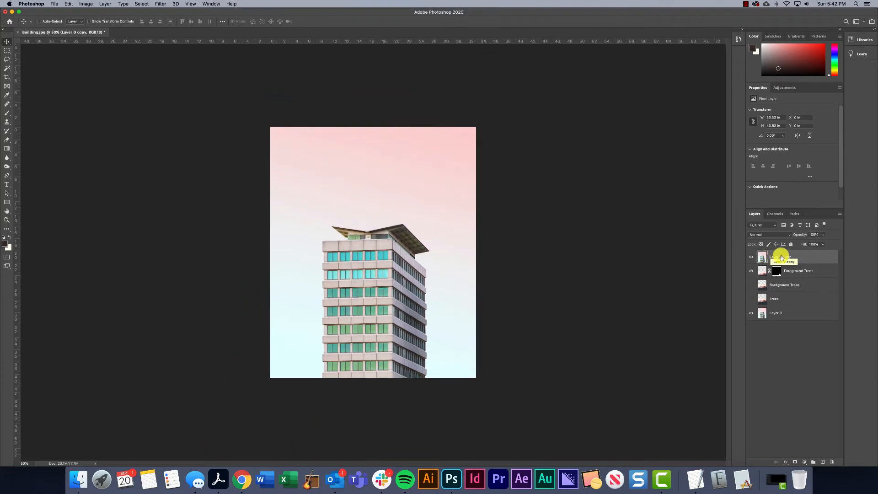
Select the building on the duplicated layer with Select Subject in Select and Mask, replacing the current selection, and accept it
{"action": "left_click", "coordinate": [6, 68]}
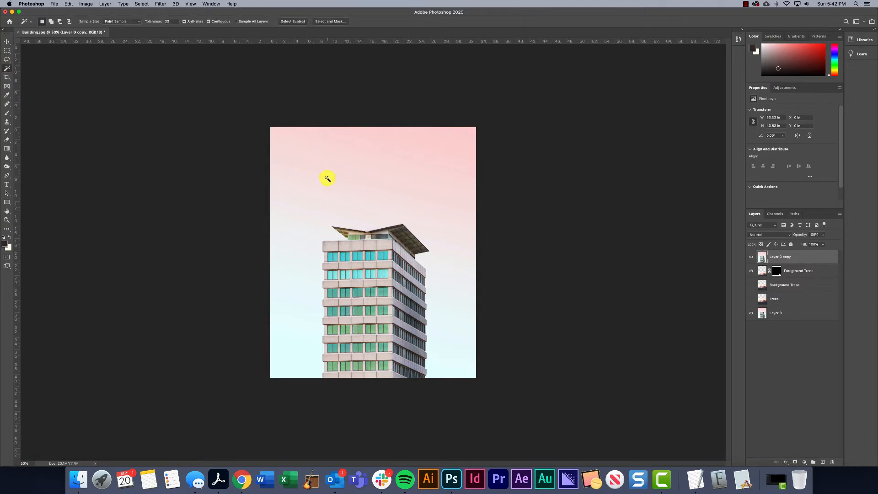
{"action": "left_click", "coordinate": [327, 21]}
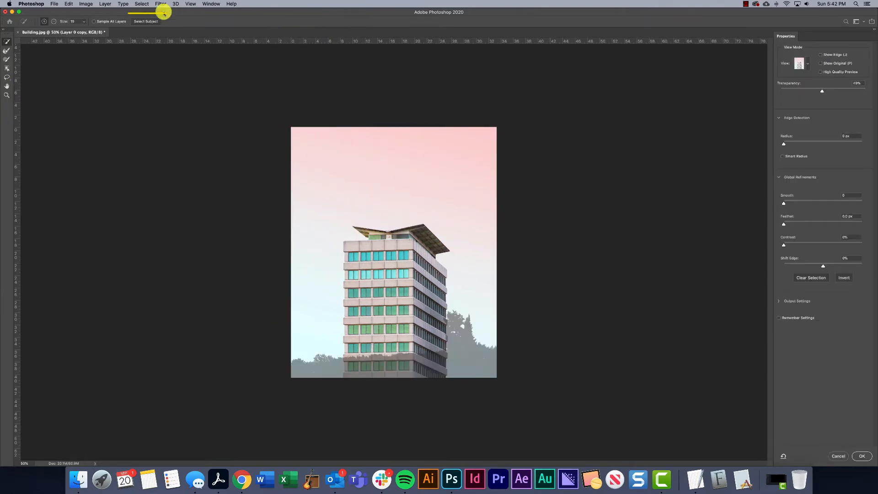
{"action": "left_click", "coordinate": [145, 21]}
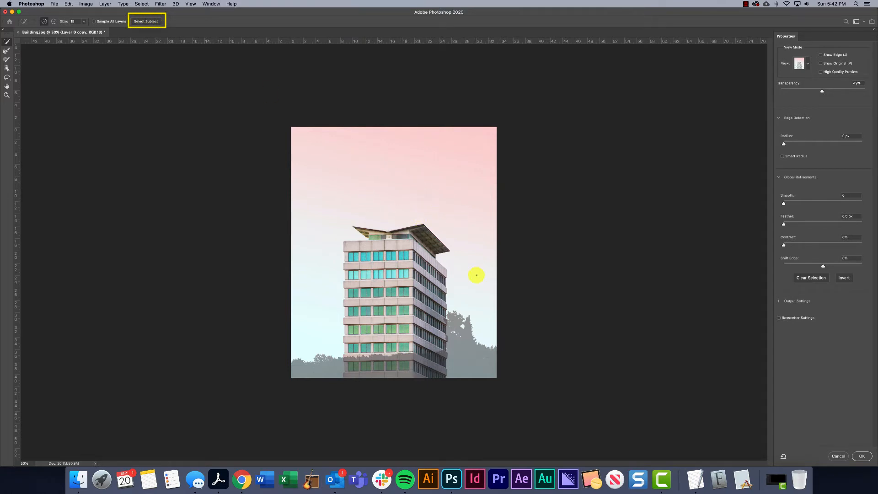
{"action": "left_click", "coordinate": [147, 21]}
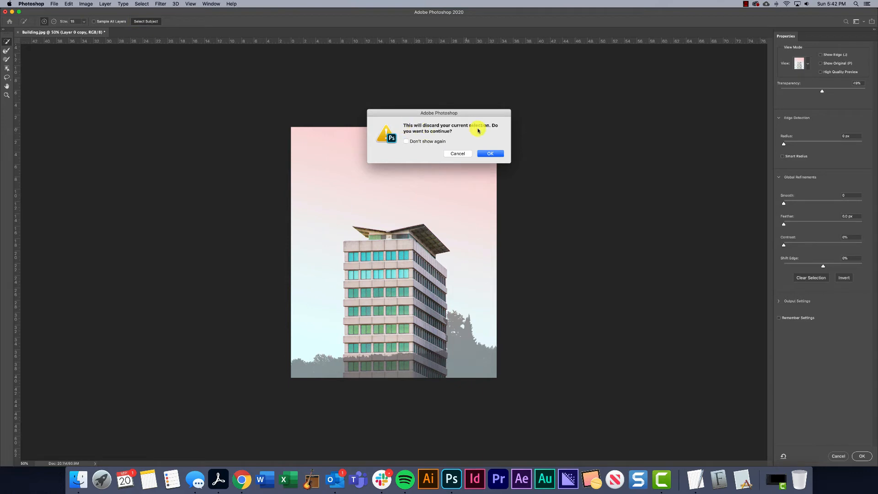
{"action": "left_click", "coordinate": [491, 158]}
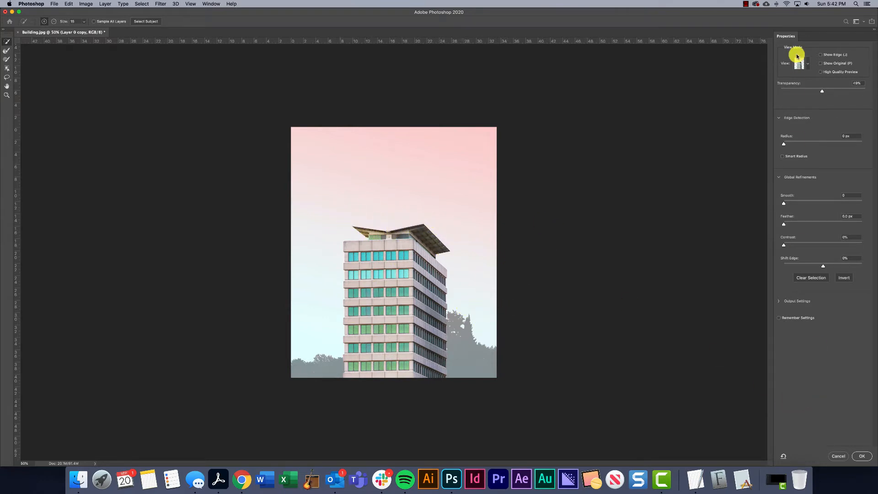
{"action": "left_click", "coordinate": [863, 456]}
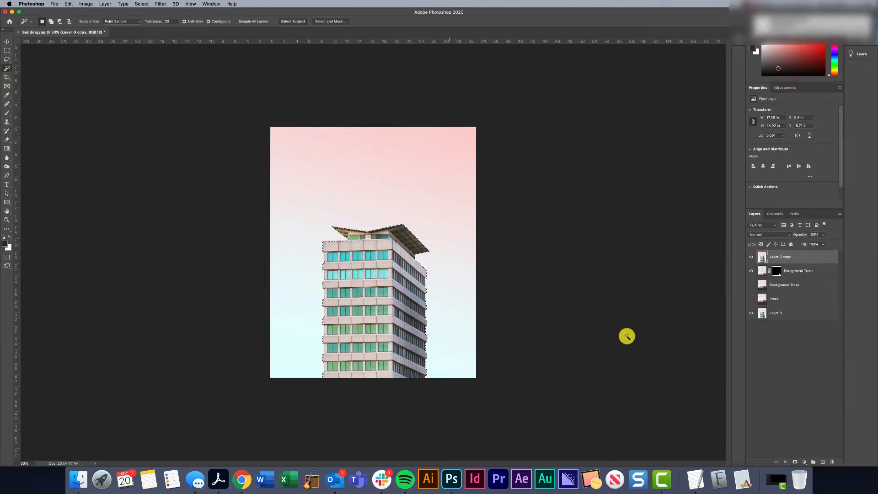
Add a layer mask to the duplicated building layer from the selection and toggle the layer's visibility to check the cutout
{"action": "left_click", "coordinate": [795, 463]}
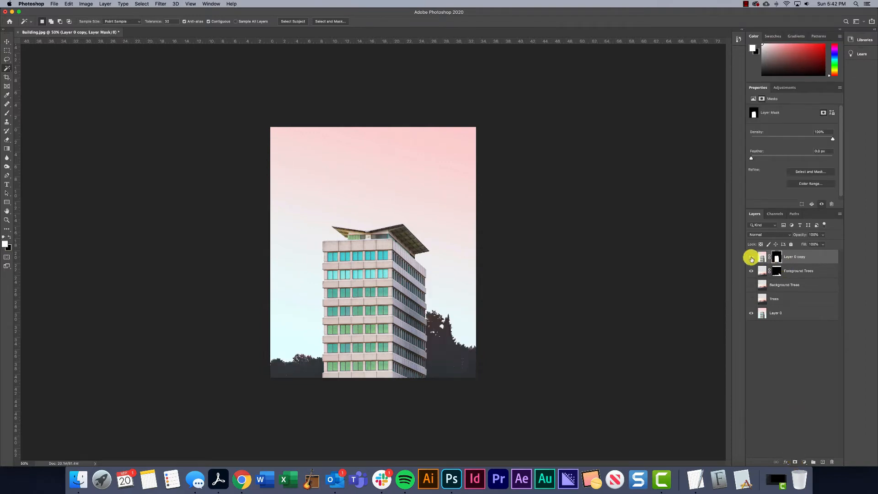
{"action": "left_click", "coordinate": [750, 258]}
{"action": "left_click", "coordinate": [750, 258]}
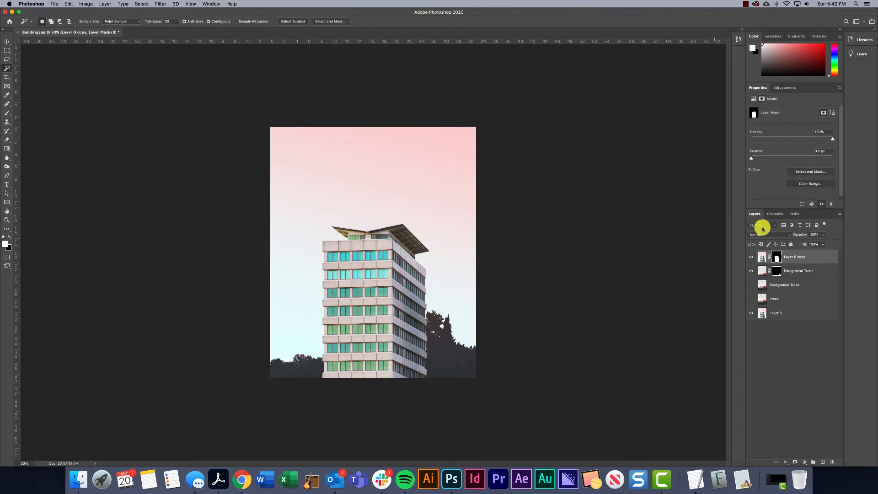
Move the masked building layer beneath Foreground Trees and toggle the Background Trees layer to compare the composite, leaving it hidden
{"action": "left_click_drag", "start_coordinate": [787, 256], "coordinate": [789, 276]}
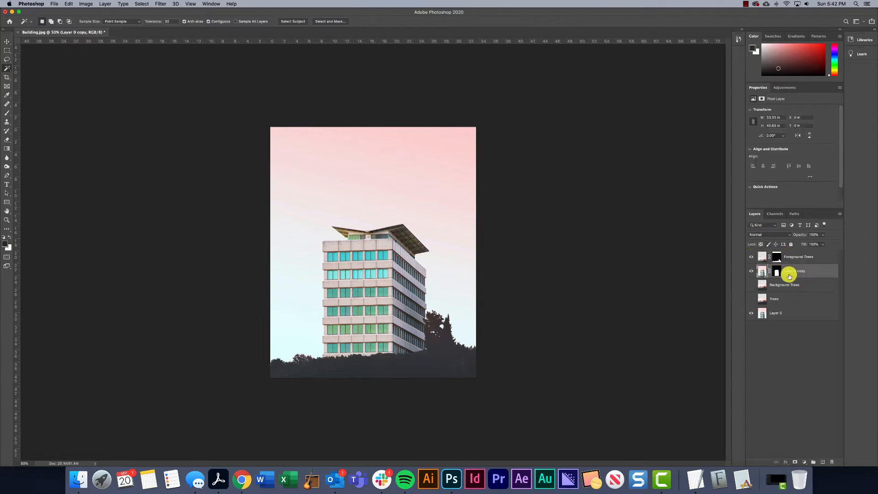
{"action": "left_click", "coordinate": [751, 285]}
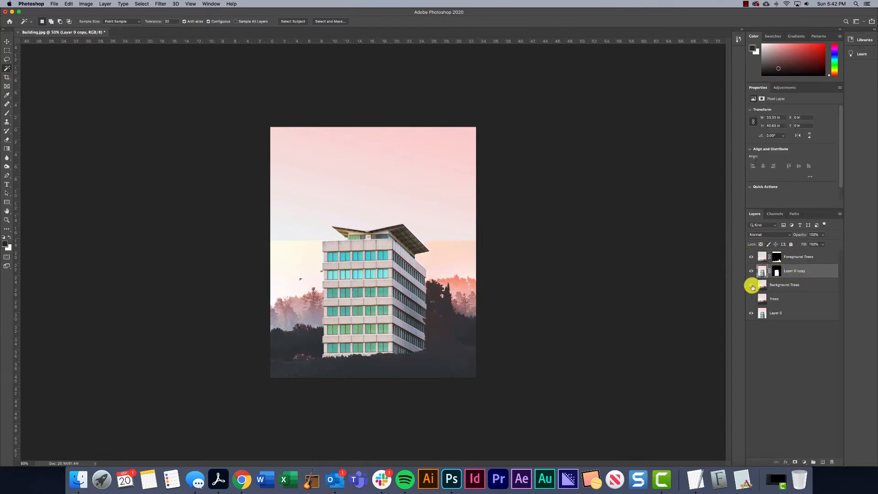
{"action": "left_click", "coordinate": [752, 286]}
{"action": "left_click", "coordinate": [751, 286]}
{"action": "left_click", "coordinate": [752, 287]}
{"action": "left_click", "coordinate": [752, 287]}
{"action": "left_click", "coordinate": [752, 287]}
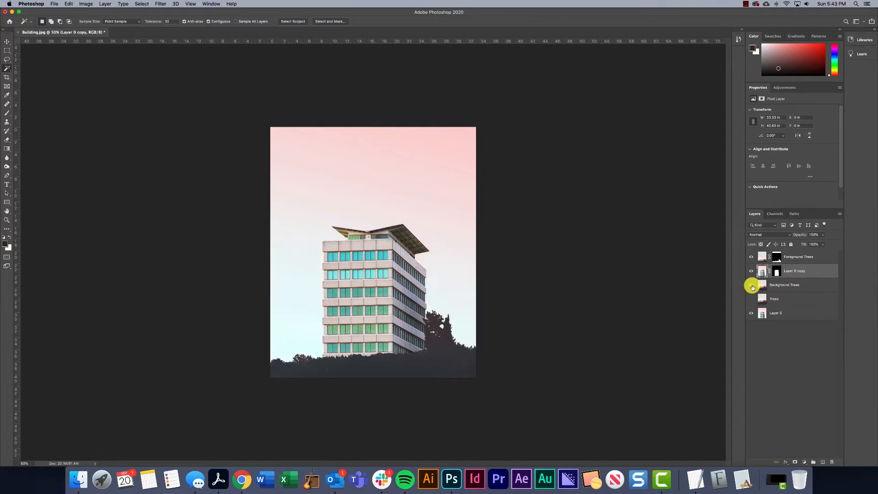
{"action": "left_click", "coordinate": [752, 286]}
{"action": "left_click", "coordinate": [751, 287]}
{"action": "left_click", "coordinate": [751, 287]}
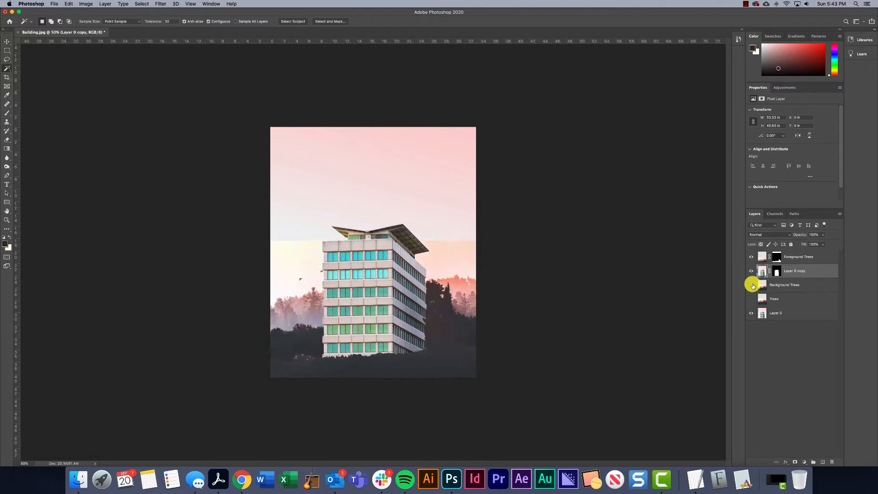
{"action": "left_click", "coordinate": [752, 287]}
Show the Background Trees layer and move it down to the canvas's lower edge, at Y 23.33 in
{"action": "left_click", "coordinate": [794, 257]}
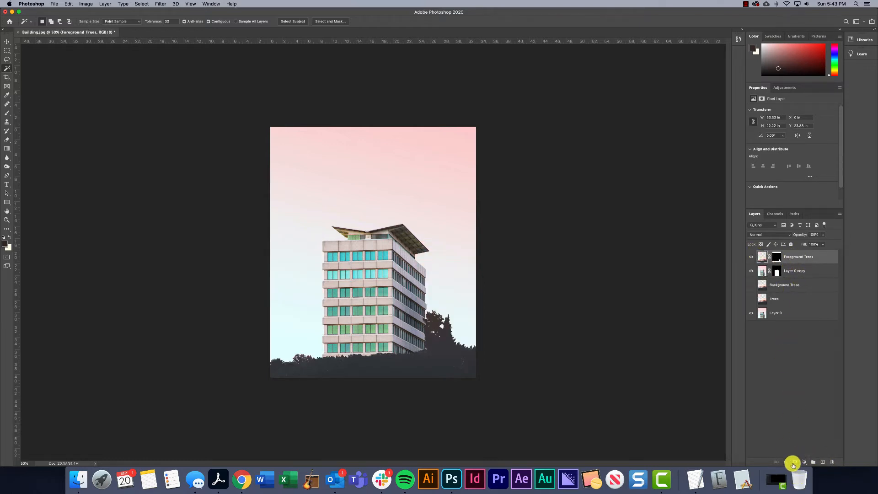
{"action": "left_click", "coordinate": [784, 287]}
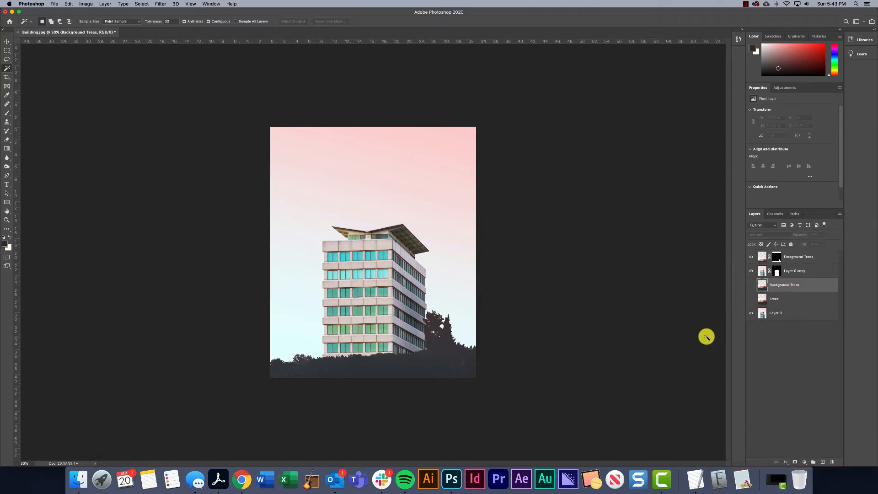
{"action": "left_click", "coordinate": [7, 42]}
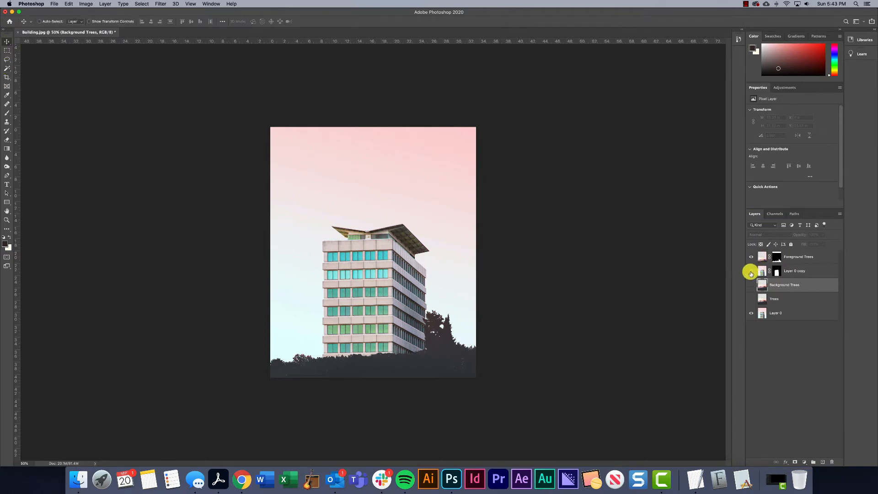
{"action": "left_click", "coordinate": [750, 284]}
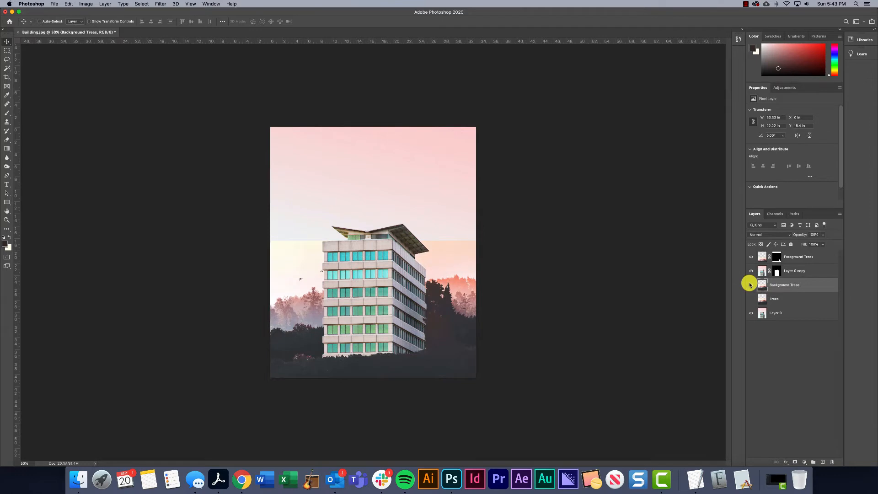
{"action": "left_click_drag", "start_coordinate": [454, 284], "coordinate": [474, 318]}
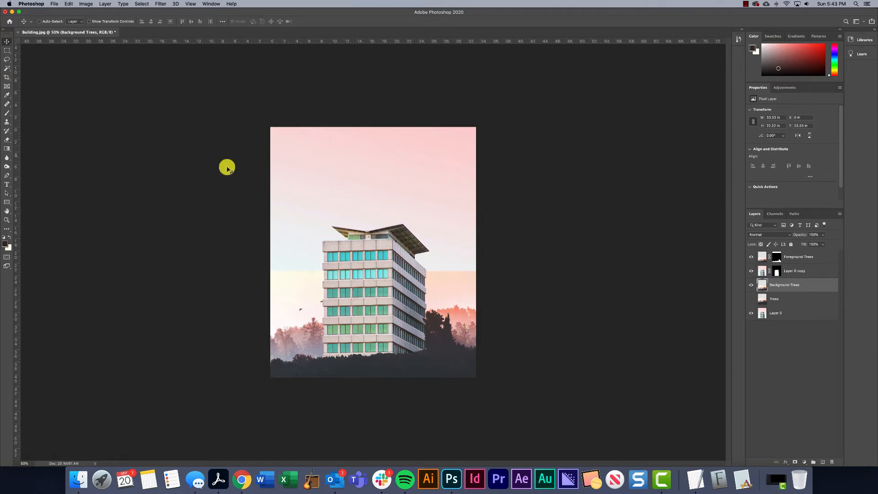
Hide the original building layer, Layer 0, and add a new layer named Sky directly beneath Background Trees
{"action": "left_click", "coordinate": [751, 313]}
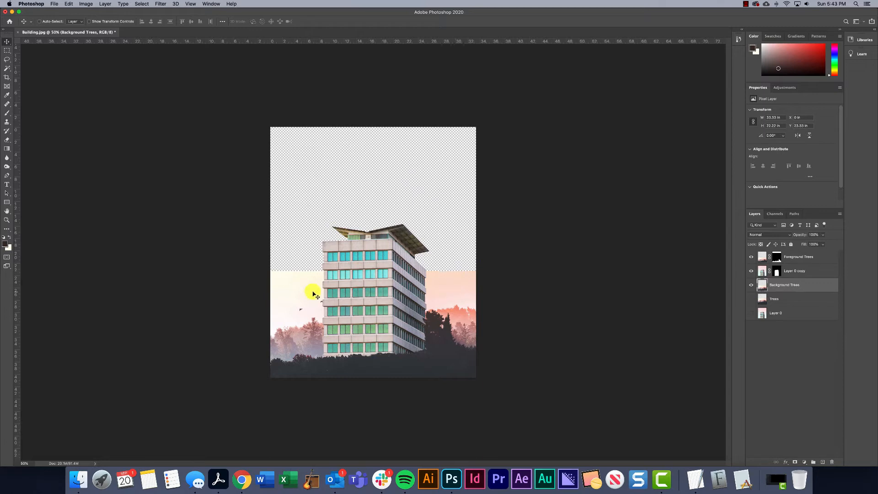
{"action": "left_click", "coordinate": [822, 462]}
{"action": "left_click_drag", "start_coordinate": [784, 285], "coordinate": [776, 301]}
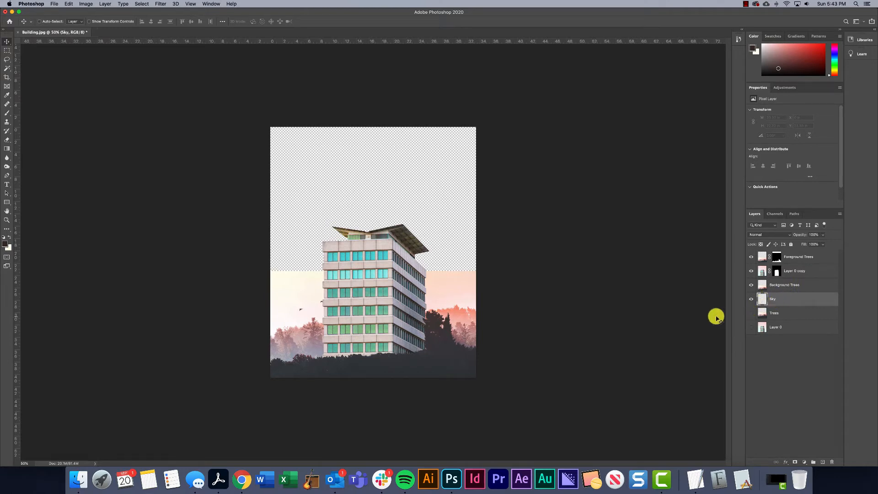
Sample the peach sky colour to the right of the building and fill the Sky layer with it
{"action": "key", "text": "i"}
{"action": "left_click", "coordinate": [445, 275]}
{"action": "key", "text": "v"}
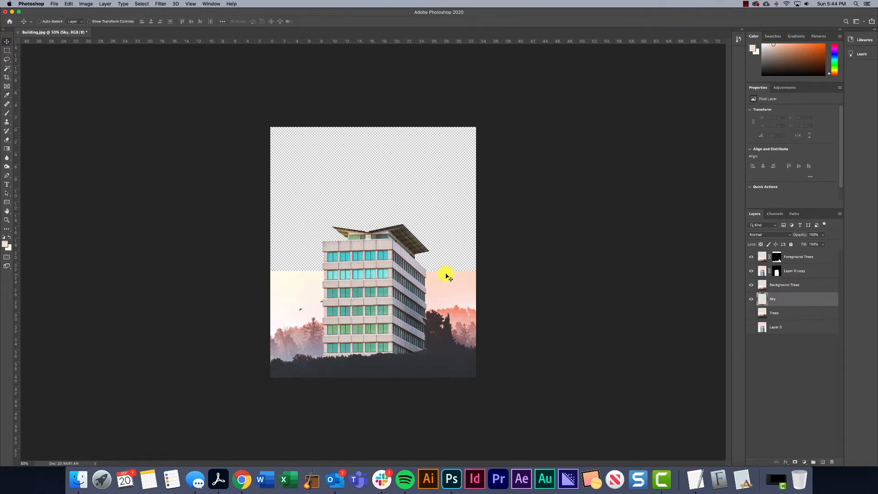
{"action": "key", "text": "x"}
{"action": "key", "text": "super+BackSpace"}
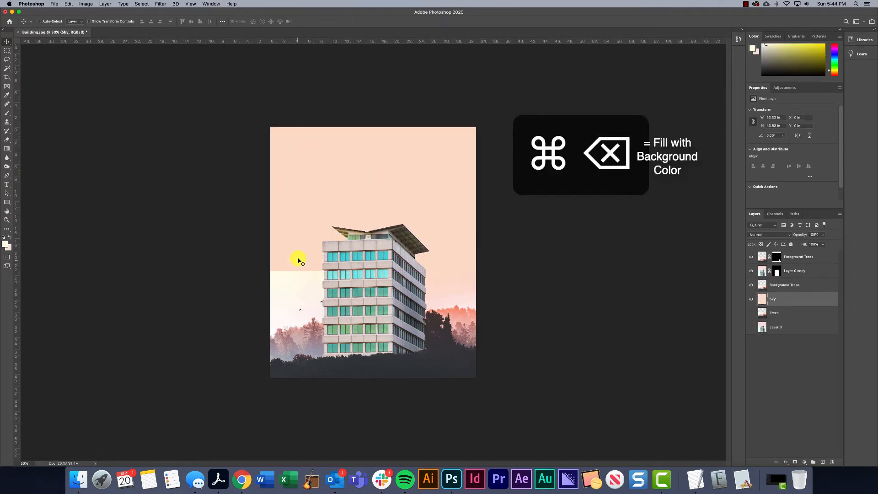
Choose a soft round brush for painting the sky and enlarge it to about half the canvas width
{"action": "left_click", "coordinate": [7, 112]}
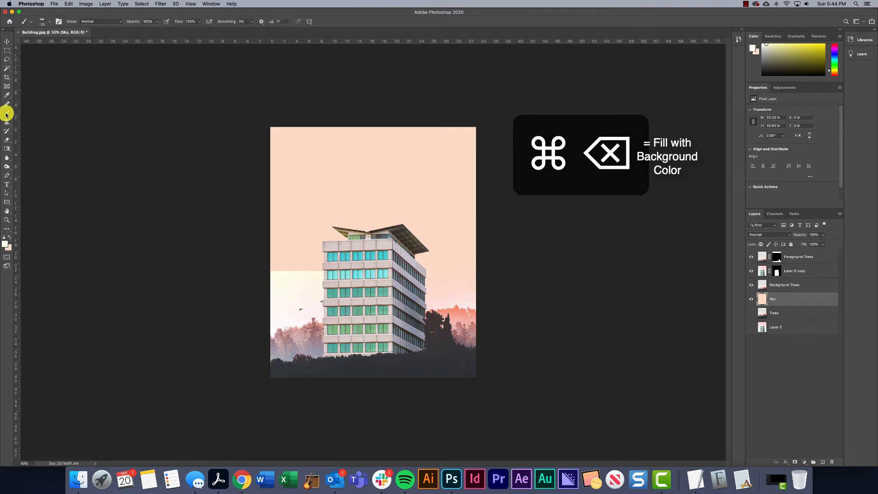
{"action": "left_click", "coordinate": [46, 22]}
{"action": "scroll", "coordinate": [47, 96], "scroll_direction": "up", "scroll_amount": 5}
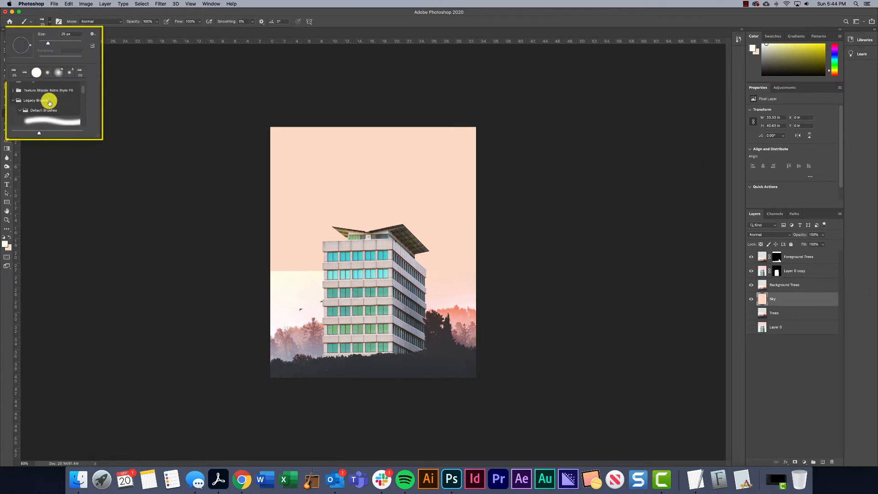
{"action": "scroll", "coordinate": [48, 106], "scroll_direction": "up", "scroll_amount": 3}
{"action": "left_click", "coordinate": [68, 104]}
{"action": "left_click", "coordinate": [222, 106]}
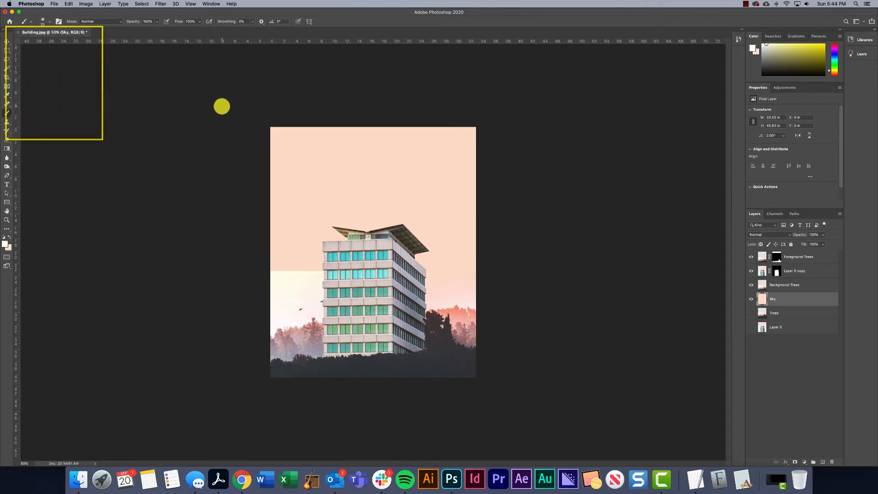
{"action": "key", "text": "bracketright"}
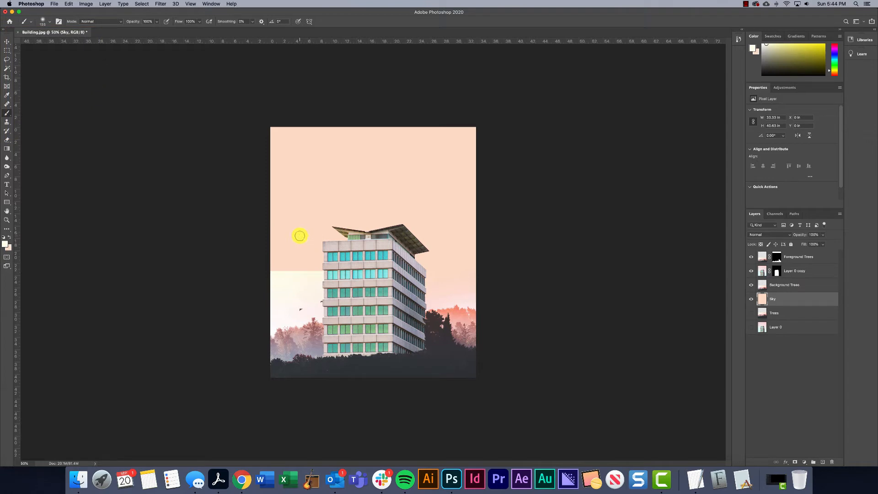
{"action": "key", "text": "bracketright"}
{"action": "key", "text": "bracketright"}
{"action": "key", "text": "bracketright"}
{"action": "key", "text": "bracketright"}
{"action": "key", "text": "bracketright"}
{"action": "key", "text": "bracketright"}
{"action": "key", "text": "bracketright"}
{"action": "key", "text": "bracketright"}
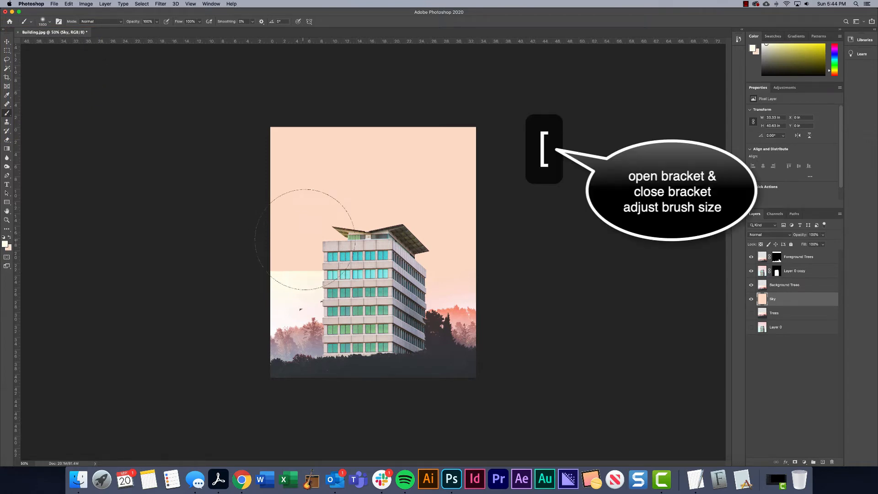
Sample the pale yellow sky left of the building and paint it over the left side of the Sky layer
{"action": "key", "text": "i"}
{"action": "left_click", "coordinate": [300, 274]}
{"action": "key", "text": "b"}
{"action": "left_click", "coordinate": [296, 239]}
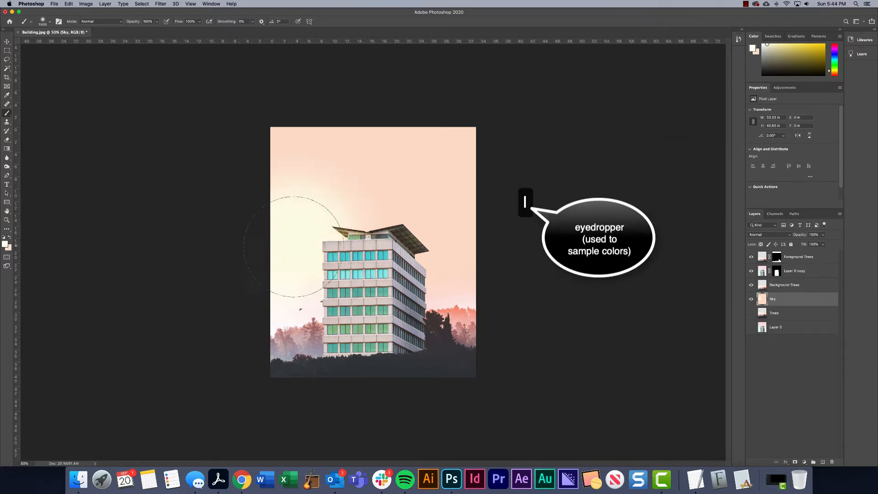
{"action": "mouse_move", "coordinate": [343, 248]}
{"action": "left_mouse_down"}
{"action": "mouse_move", "coordinate": [324, 250]}
{"action": "mouse_move", "coordinate": [293, 219]}
{"action": "mouse_move", "coordinate": [286, 226]}
{"action": "mouse_move", "coordinate": [285, 203]}
{"action": "mouse_move", "coordinate": [306, 183]}
{"action": "mouse_move", "coordinate": [273, 184]}
{"action": "mouse_move", "coordinate": [261, 226]}
{"action": "left_mouse_up"}
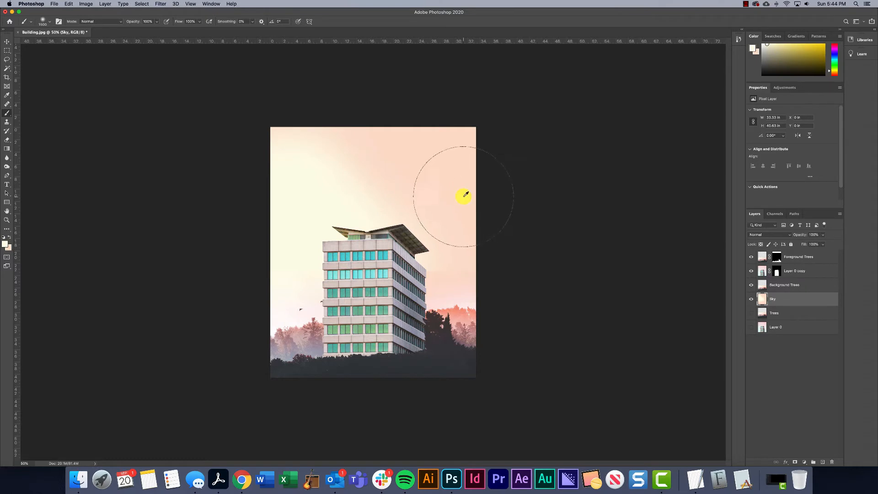
Blend sampled peach tones into the yellow area above the building on the Sky layer, and toggle the layer to check the result
{"action": "key", "text": "i"}
{"action": "left_click", "coordinate": [429, 187]}
{"action": "key", "text": "b"}
{"action": "left_click", "coordinate": [356, 186]}
{"action": "key", "text": "i"}
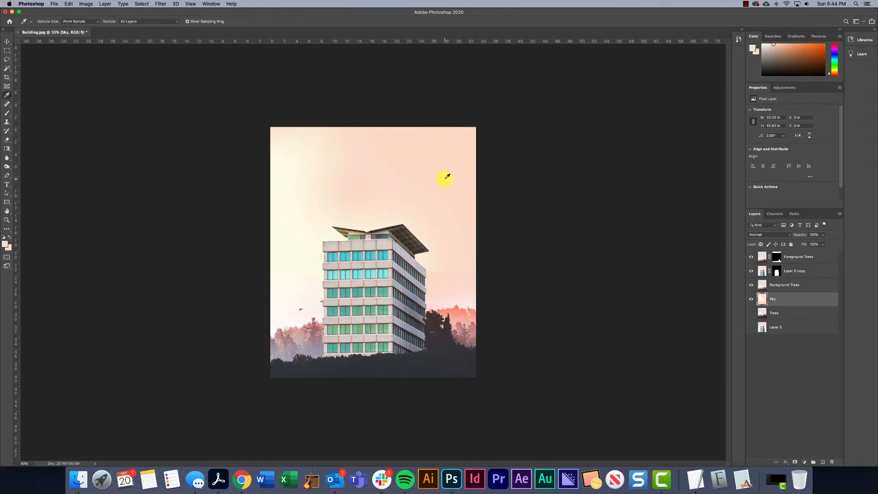
{"action": "left_click", "coordinate": [445, 178]}
{"action": "key", "text": "b"}
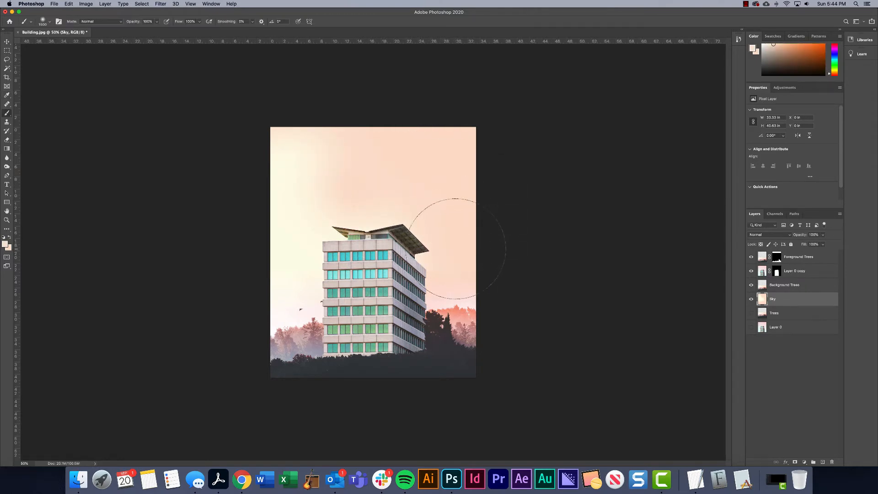
{"action": "key", "text": "i"}
{"action": "left_click", "coordinate": [447, 278]}
{"action": "key", "text": "b"}
{"action": "left_click", "coordinate": [750, 299]}
{"action": "left_click", "coordinate": [751, 300]}
Toggle the Background Trees layer to check its hard upper edge, and add a layer mask to it
{"action": "left_click", "coordinate": [777, 310]}
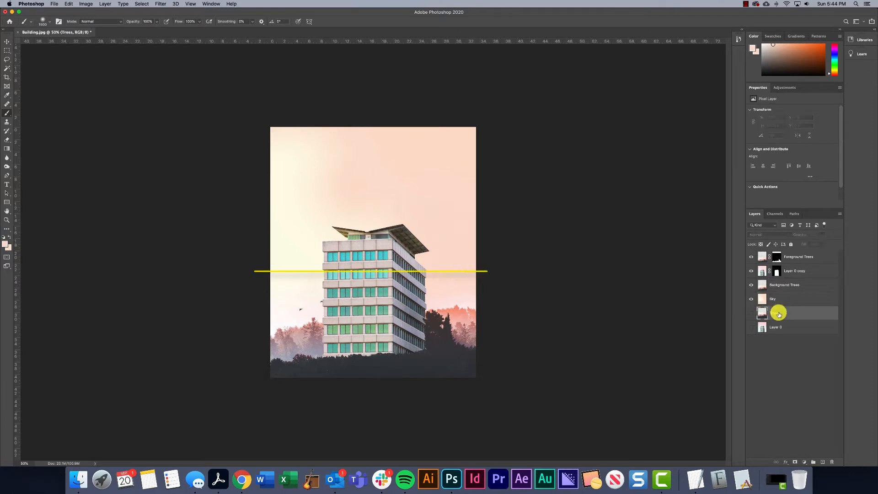
{"action": "left_click", "coordinate": [775, 285]}
{"action": "left_click", "coordinate": [750, 284]}
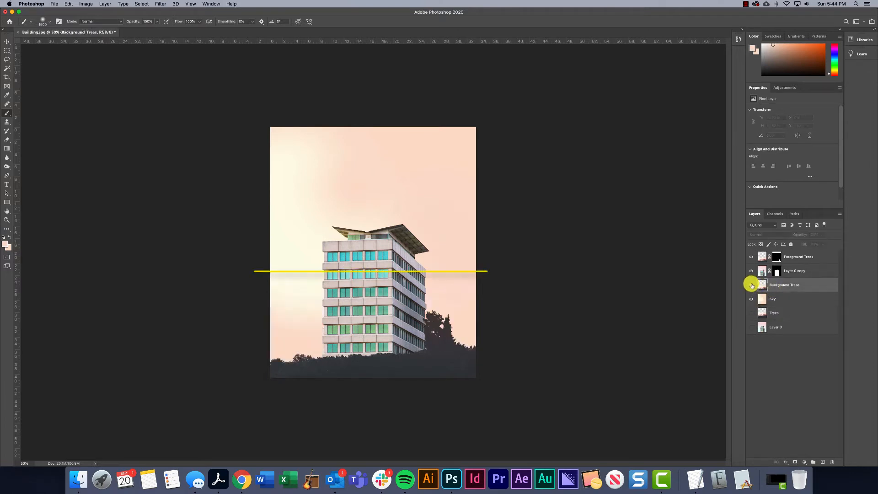
{"action": "left_click", "coordinate": [751, 285]}
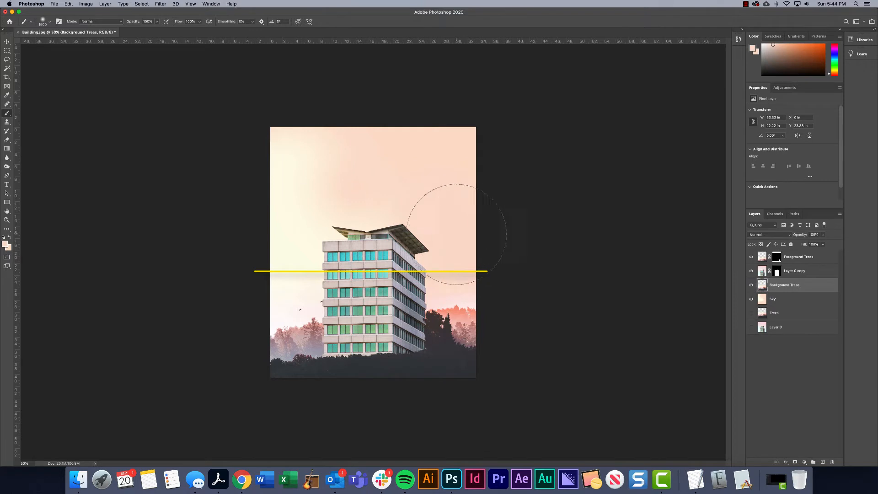
{"action": "left_click", "coordinate": [794, 461]}
Paint black with a smaller soft brush on the Background Trees mask along the photo's upper edge to blend it into the sky
{"action": "left_click", "coordinate": [7, 113]}
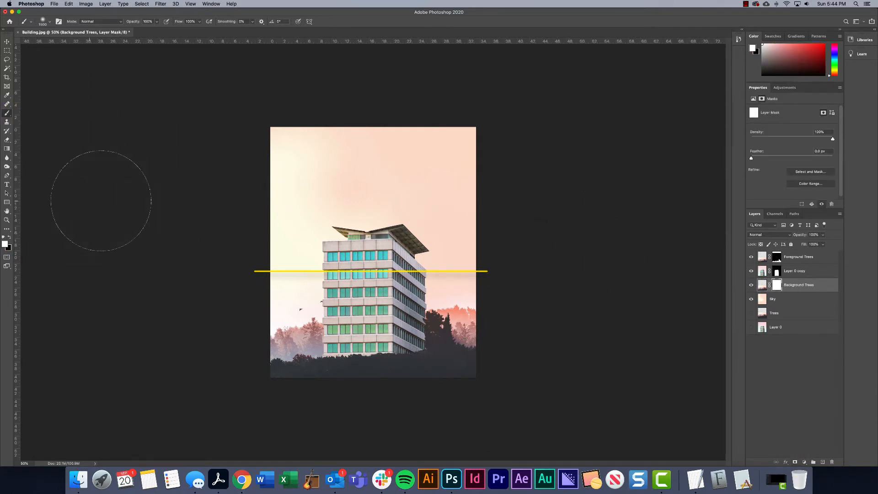
{"action": "key", "text": "bracketleft"}
{"action": "key", "text": "bracketleft"}
{"action": "key", "text": "bracketleft"}
{"action": "left_click", "coordinate": [218, 251]}
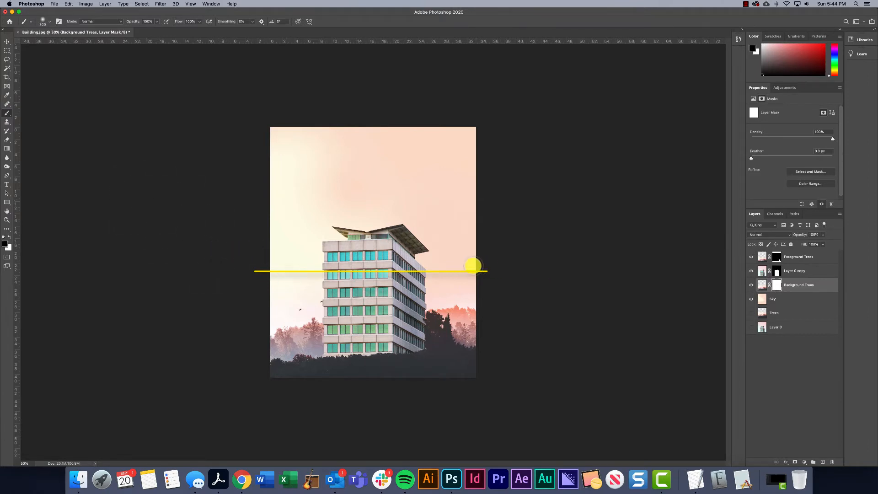
{"action": "key", "text": "x"}
{"action": "left_click_drag", "start_coordinate": [352, 264], "coordinate": [261, 269]}
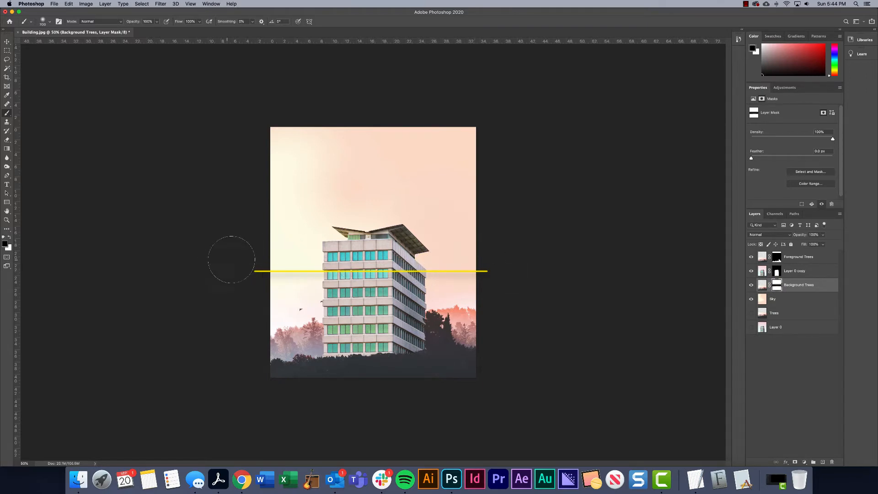
Paint a dark orange test patch on the Sky layer right of the building and toggle the layer to inspect the masked edge
{"action": "left_click", "coordinate": [777, 300]}
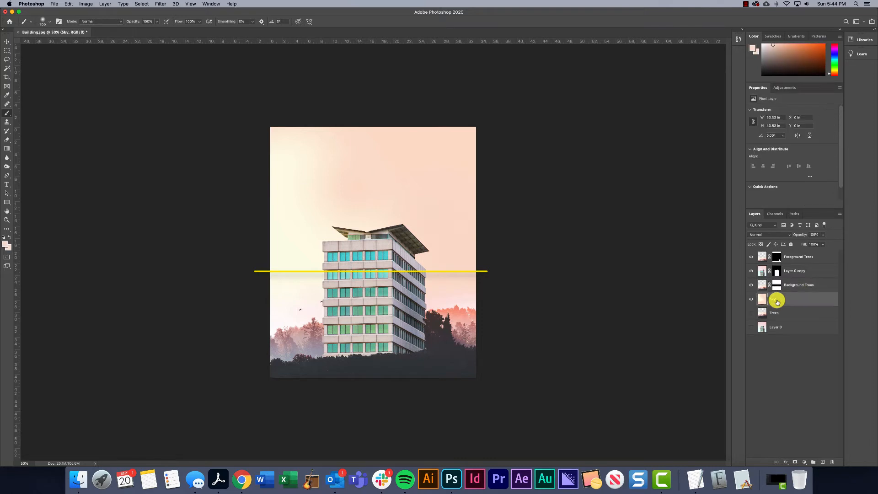
{"action": "left_click", "coordinate": [808, 50]}
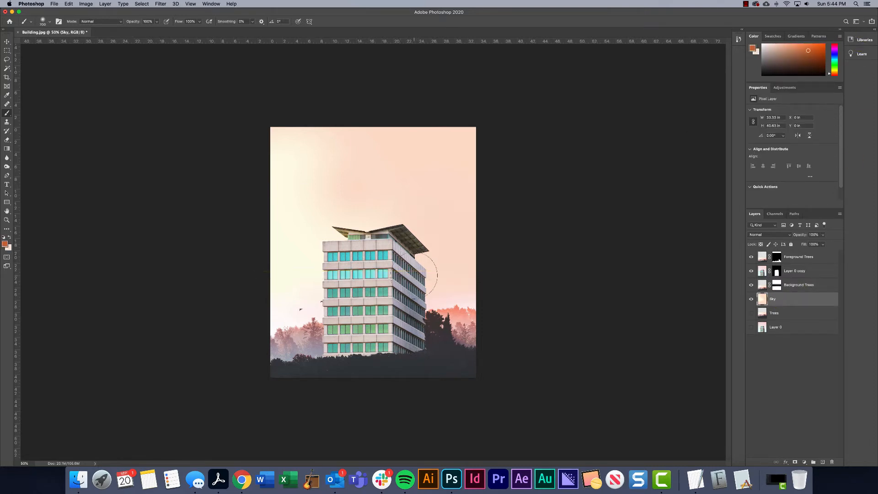
{"action": "mouse_move", "coordinate": [429, 266]}
{"action": "left_mouse_down"}
{"action": "mouse_move", "coordinate": [458, 246]}
{"action": "mouse_move", "coordinate": [439, 233]}
{"action": "left_mouse_up"}
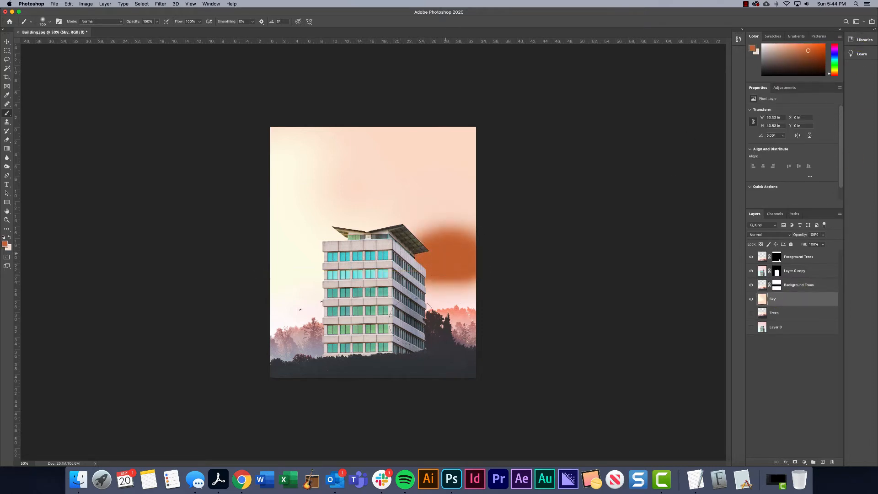
{"action": "left_click", "coordinate": [750, 298]}
{"action": "left_click", "coordinate": [751, 299]}
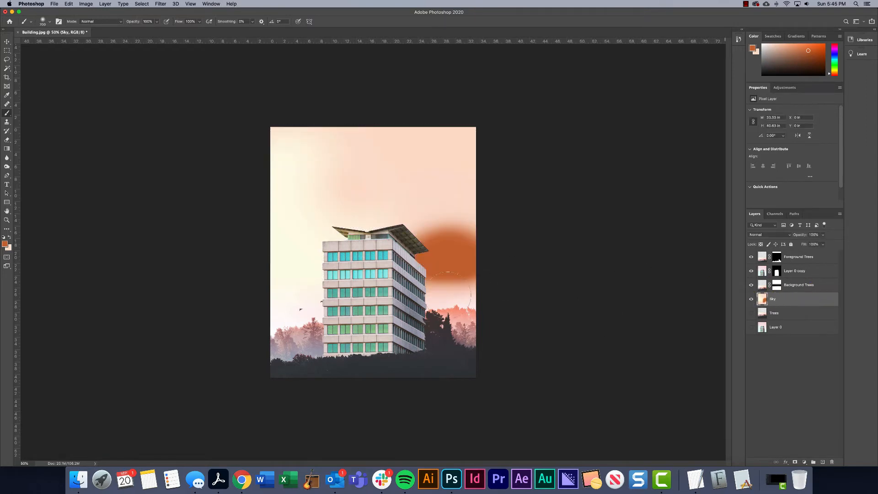
{"action": "left_click", "coordinate": [751, 298]}
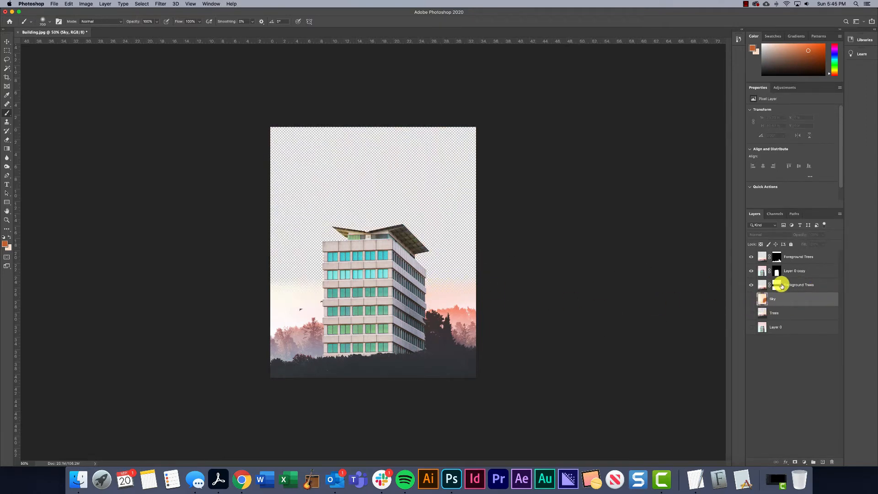
Undo the Sky layer's visibility changes and the orange test patch
{"action": "key", "text": "super+z"}
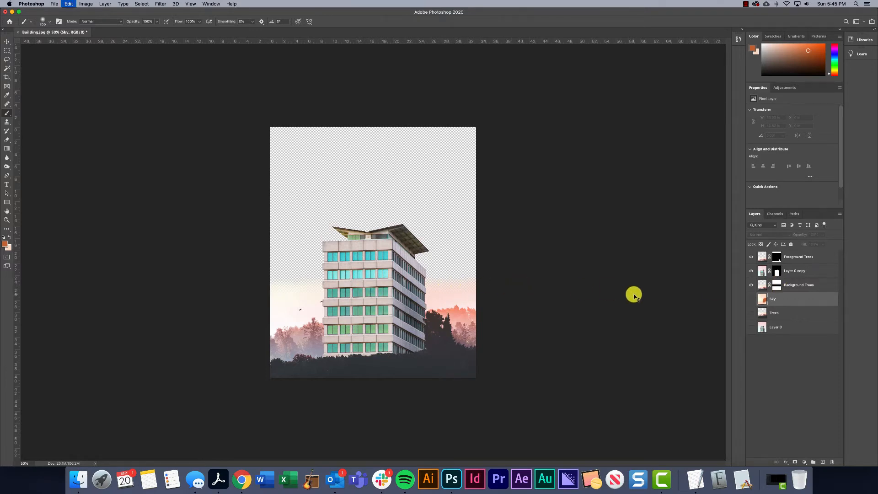
{"action": "key", "text": "super+z"}
{"action": "key", "text": "super+z"}
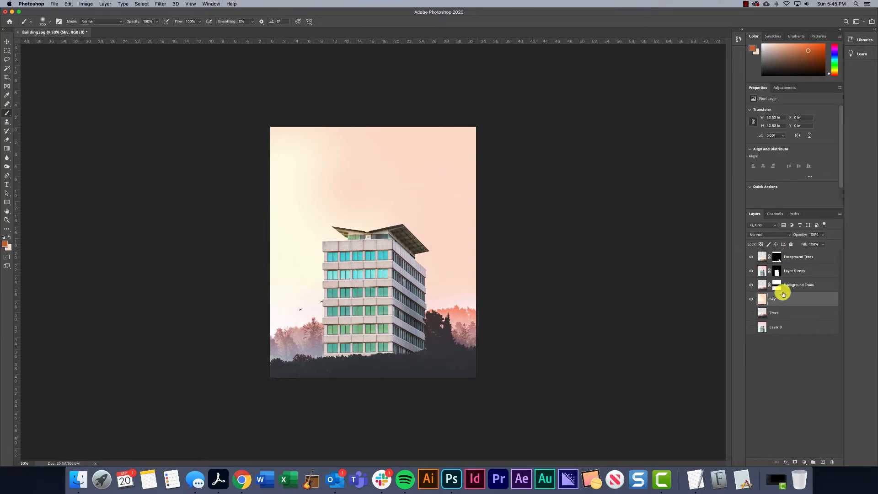
Patch out the birds beside the building's left edge on the Background Trees layer with clean sky from just above, and deselect
{"action": "left_click", "coordinate": [750, 285]}
{"action": "left_click", "coordinate": [750, 285]}
{"action": "left_click", "coordinate": [763, 286]}
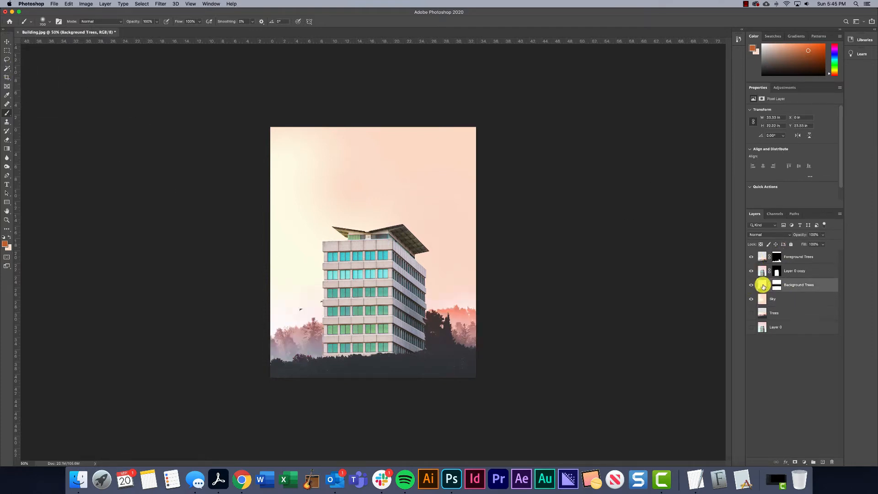
{"action": "left_click", "coordinate": [6, 106]}
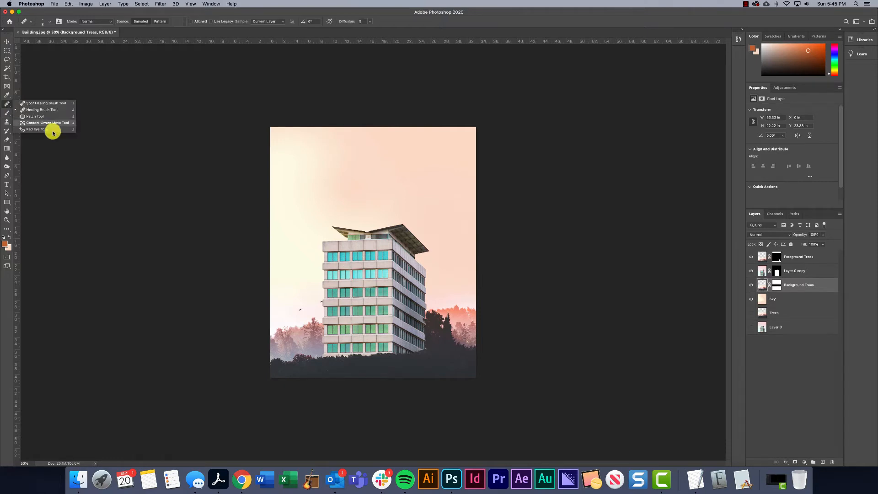
{"action": "left_click", "coordinate": [37, 117]}
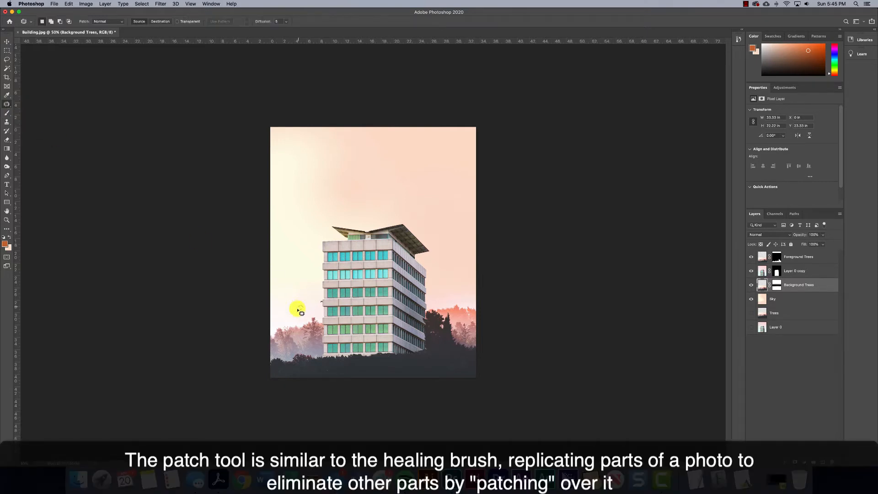
{"action": "left_click_drag", "start_coordinate": [305, 313], "coordinate": [307, 312]}
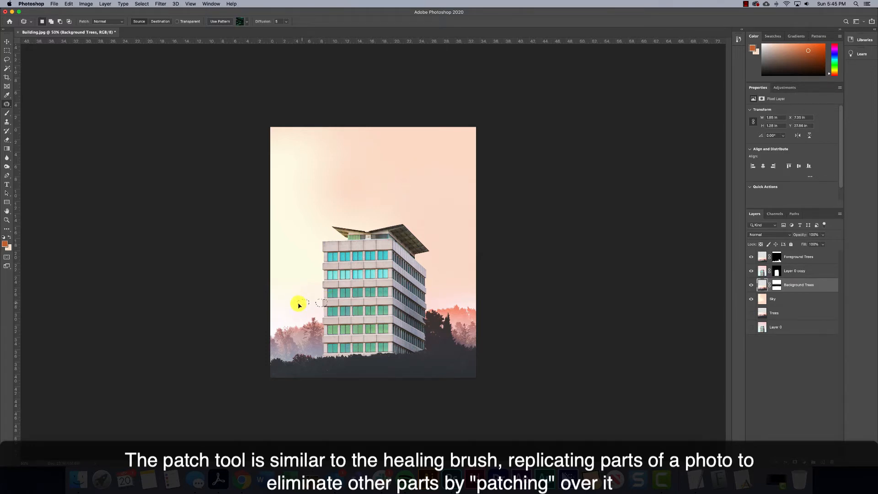
{"action": "left_click_drag", "start_coordinate": [299, 305], "coordinate": [301, 275]}
{"action": "key", "text": "super+d"}
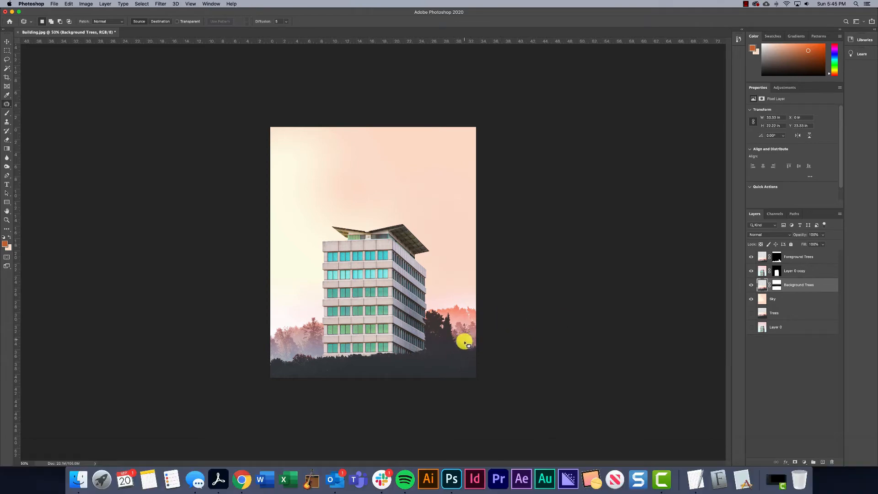
Inspect the street lamp among the trees right of the building, toggling the Background Trees layer to check which layer holds it
{"action": "key", "text": "super+plus"}
{"action": "key", "text": "super+plus"}
{"action": "key", "text": "super+plus"}
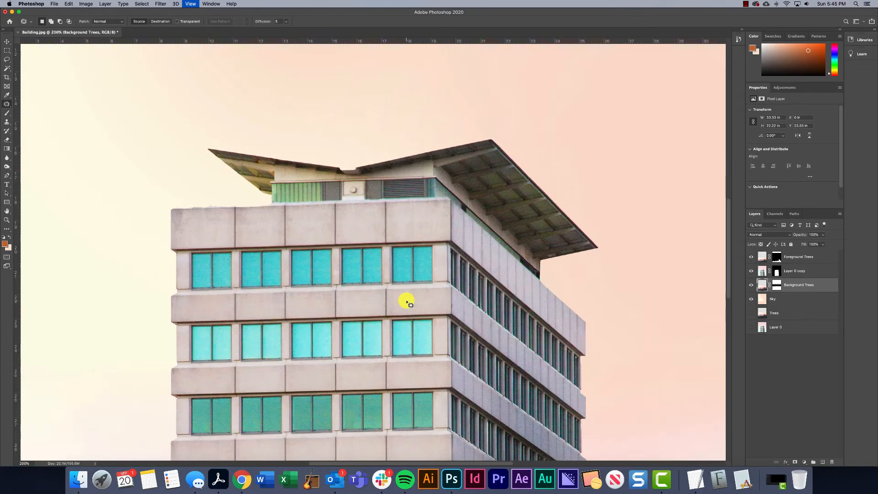
{"action": "left_click_drag", "start_coordinate": [506, 332], "coordinate": [381, 232]}
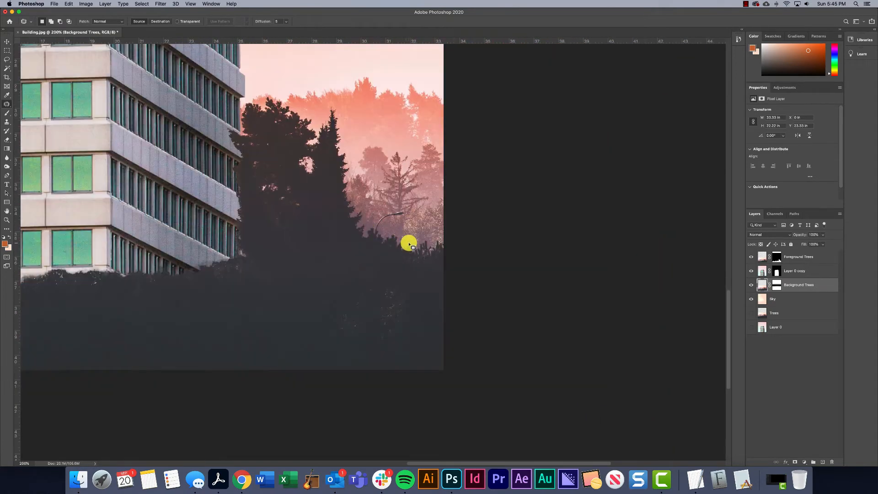
{"action": "key", "text": "super+plus"}
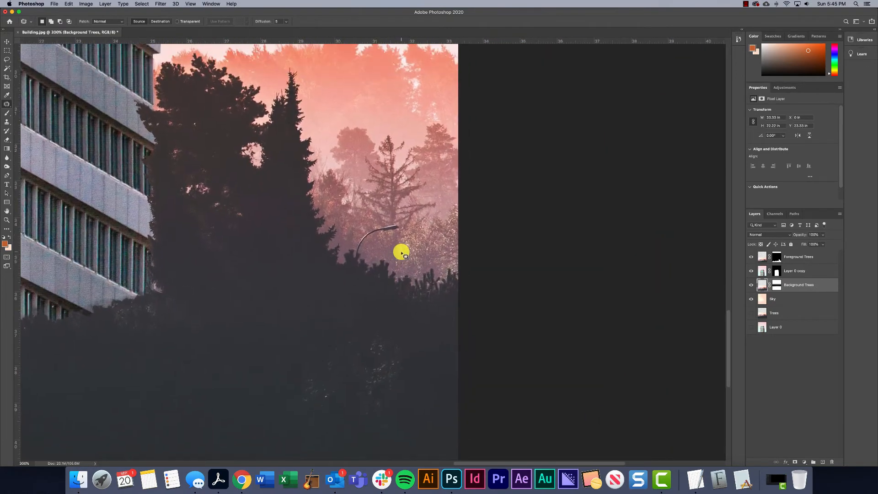
{"action": "left_click", "coordinate": [751, 285]}
{"action": "left_click", "coordinate": [751, 284]}
{"action": "left_click", "coordinate": [751, 285]}
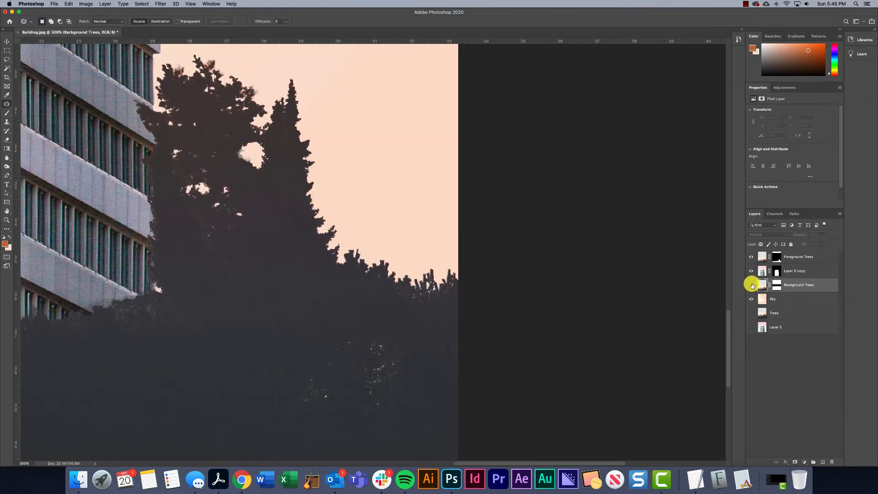
{"action": "left_click", "coordinate": [751, 284]}
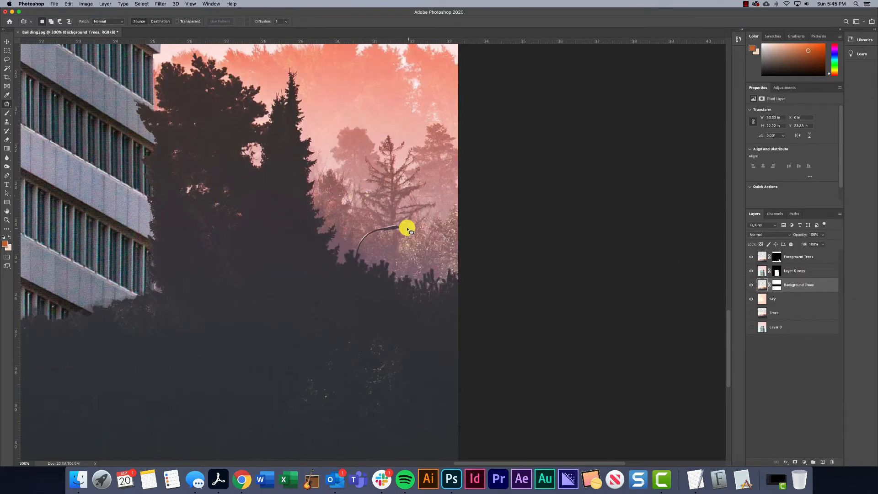
Try to remove the street lamp by painting along it with the Spot Healing Brush
{"action": "right_click", "coordinate": [5, 107]}
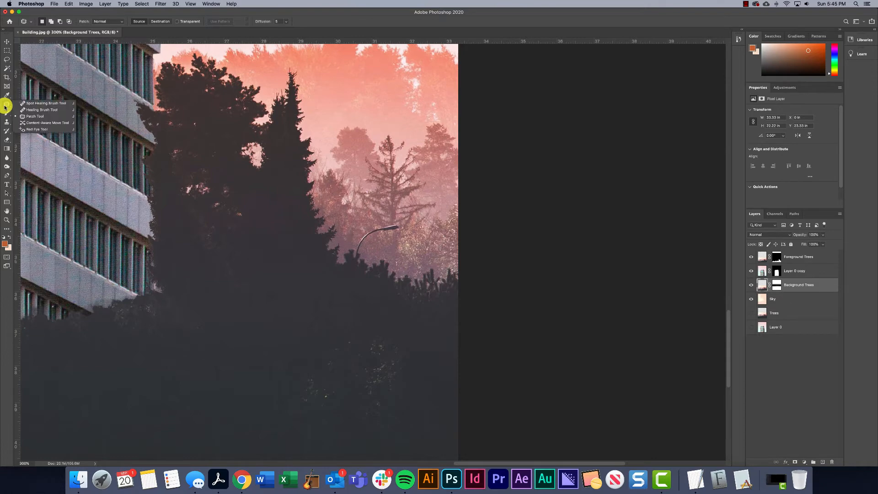
{"action": "left_click", "coordinate": [40, 103]}
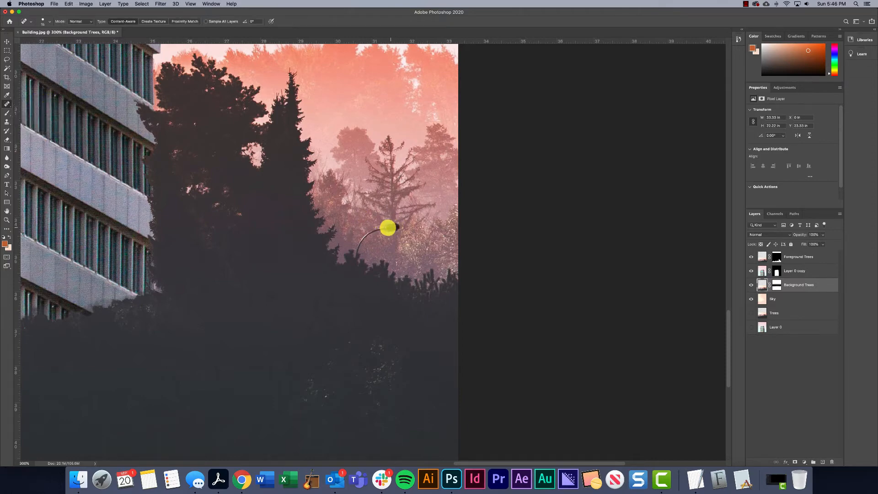
{"action": "mouse_move", "coordinate": [388, 227]}
{"action": "left_mouse_down"}
{"action": "mouse_move", "coordinate": [366, 232]}
{"action": "mouse_move", "coordinate": [352, 254]}
{"action": "left_mouse_up"}
{"action": "mouse_move", "coordinate": [391, 228]}
{"action": "left_mouse_down"}
{"action": "mouse_move", "coordinate": [362, 235]}
{"action": "mouse_move", "coordinate": [356, 251]}
{"action": "left_mouse_up"}
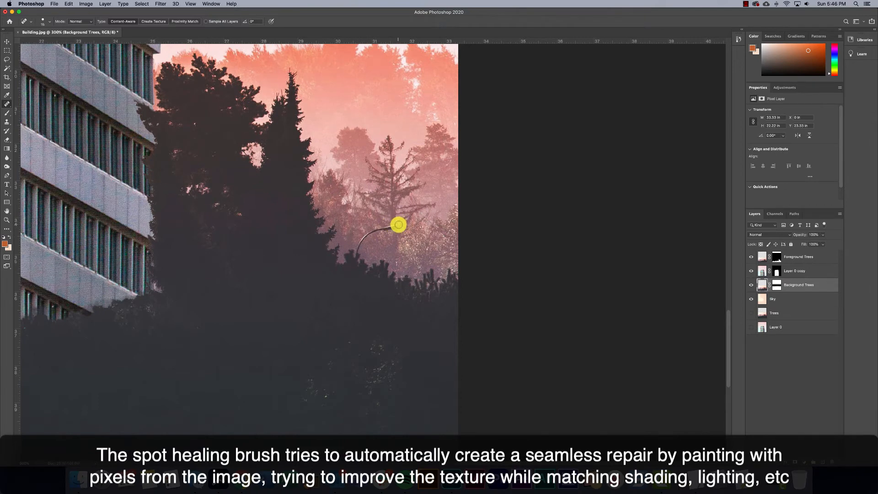
Try to cover the street lamp with the Healing Brush using sampled nearby tree texture, and undo the strokes
{"action": "right_click", "coordinate": [7, 105]}
{"action": "left_click", "coordinate": [28, 110]}
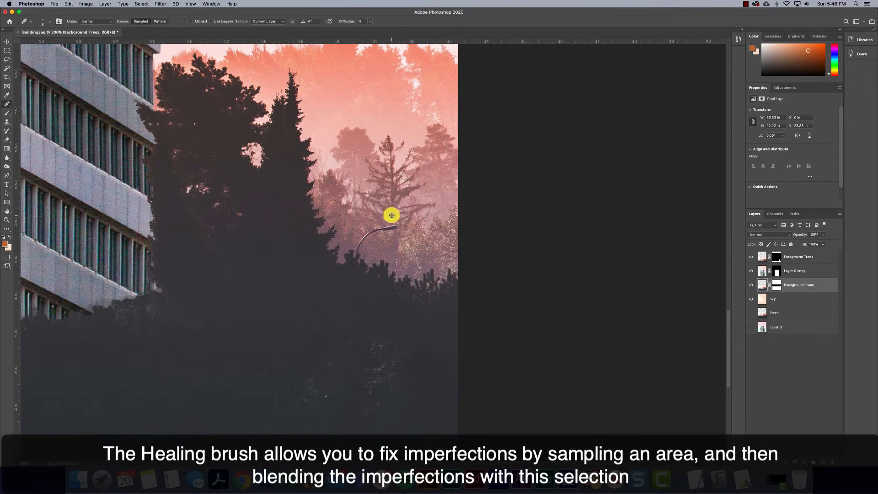
{"action": "key", "text": "alt"}
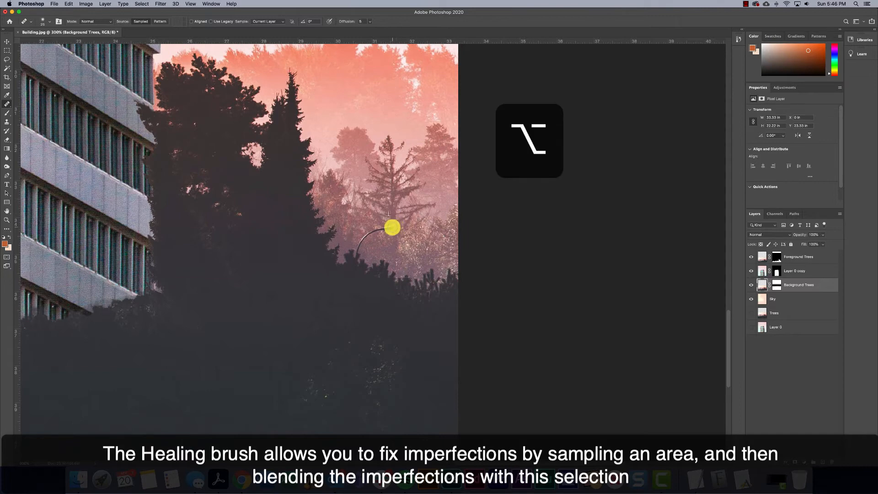
{"action": "mouse_move", "coordinate": [377, 228]}
{"action": "left_mouse_down"}
{"action": "mouse_move", "coordinate": [356, 225]}
{"action": "mouse_move", "coordinate": [351, 261]}
{"action": "left_mouse_up"}
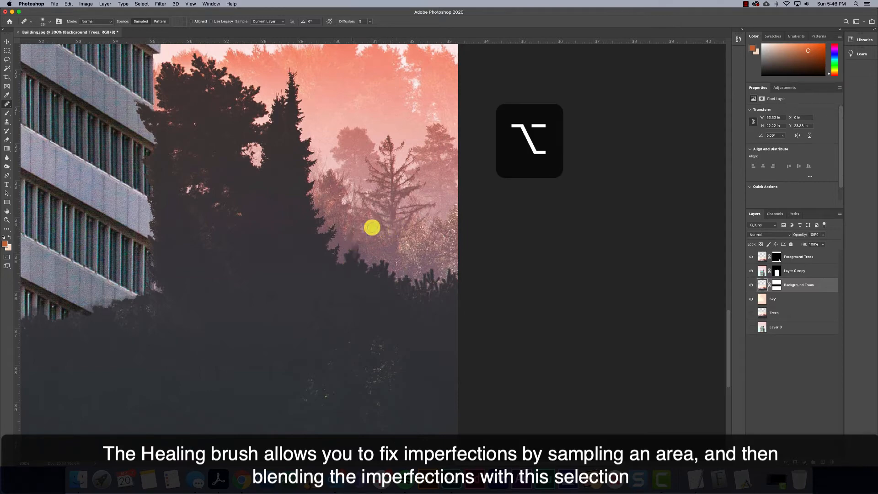
{"action": "key", "text": "super+z"}
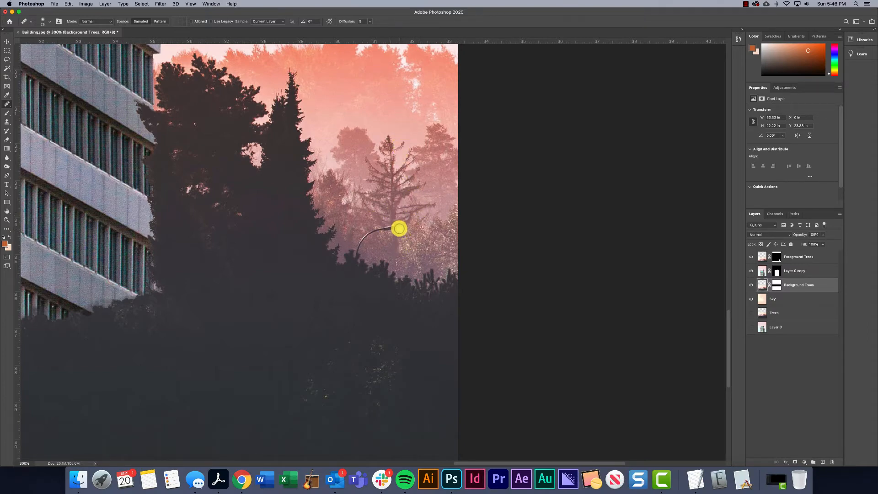
{"action": "left_click_drag", "start_coordinate": [370, 233], "coordinate": [344, 255]}
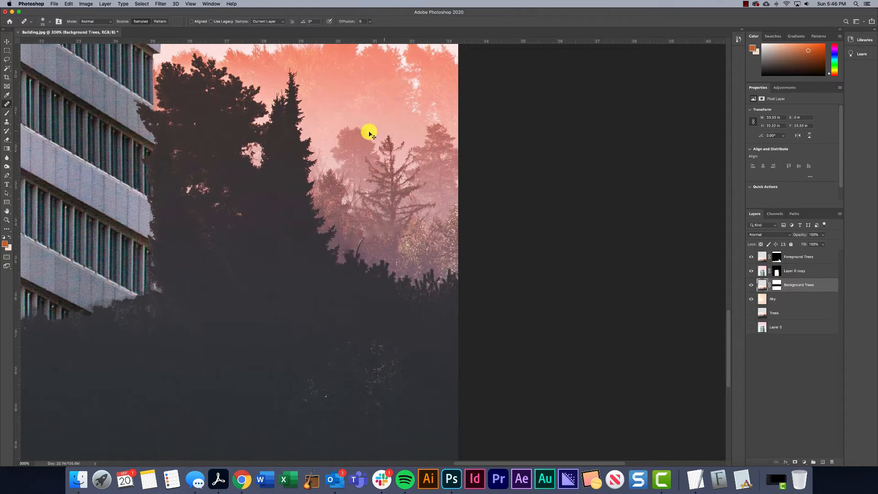
{"action": "key", "text": "super+z"}
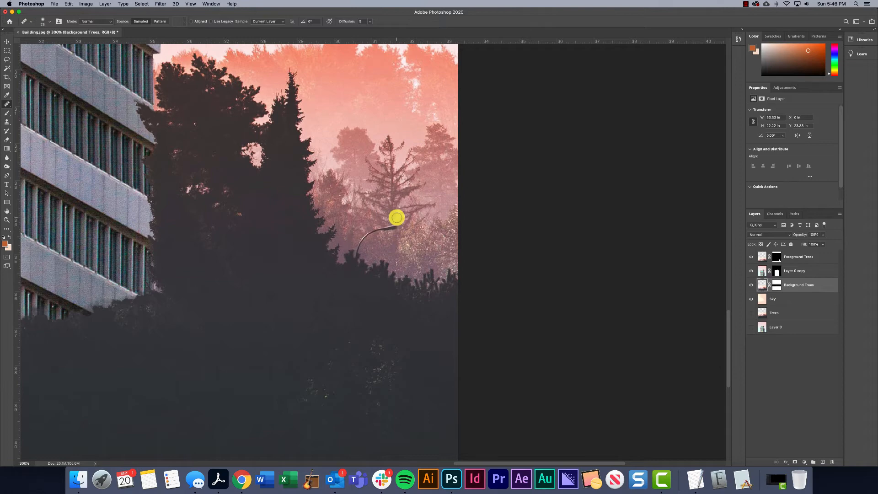
Lasso closely around the street lamp, replace it using Content-Aware Fill with automatic sampling on the current layer, and deselect
{"action": "left_click", "coordinate": [7, 59]}
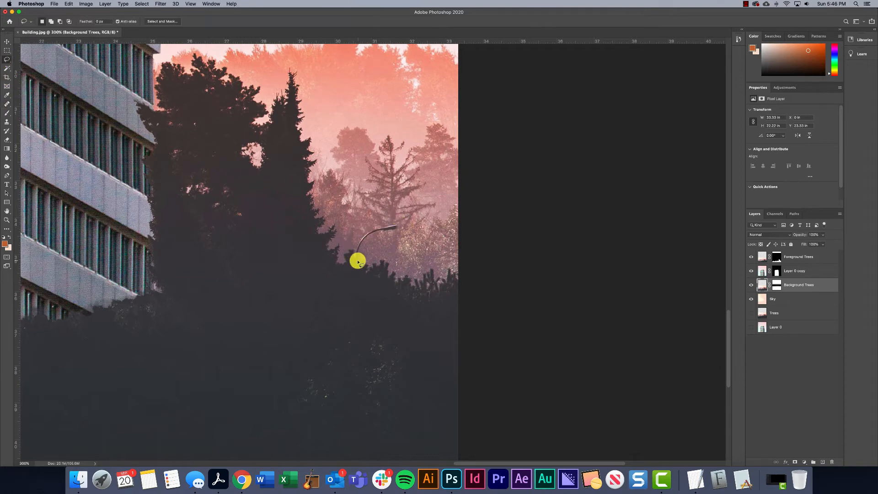
{"action": "mouse_move", "coordinate": [363, 245]}
{"action": "left_mouse_down"}
{"action": "mouse_move", "coordinate": [401, 226]}
{"action": "mouse_move", "coordinate": [366, 228]}
{"action": "mouse_move", "coordinate": [356, 251]}
{"action": "left_mouse_up"}
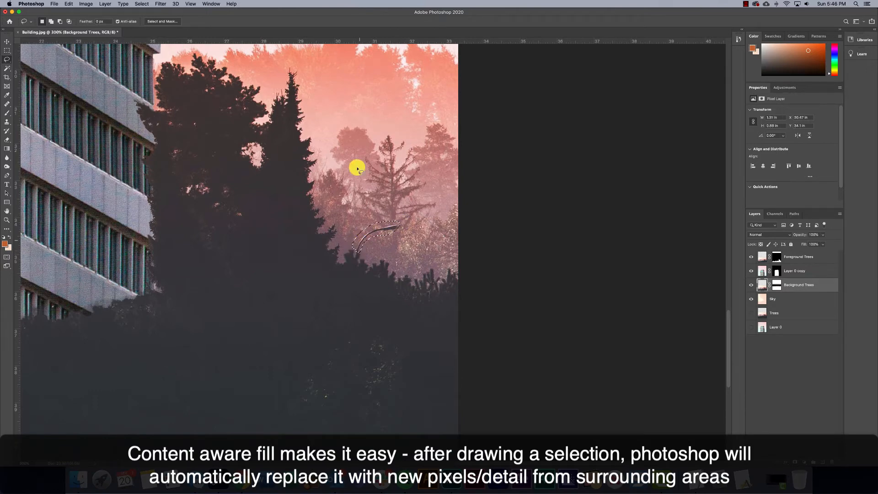
{"action": "left_click", "coordinate": [68, 4]}
{"action": "left_click", "coordinate": [86, 127]}
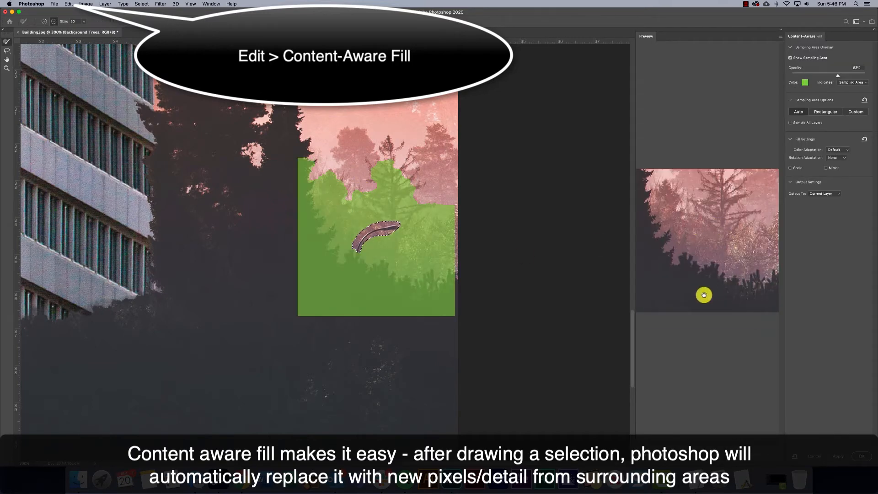
{"action": "left_click", "coordinate": [862, 456]}
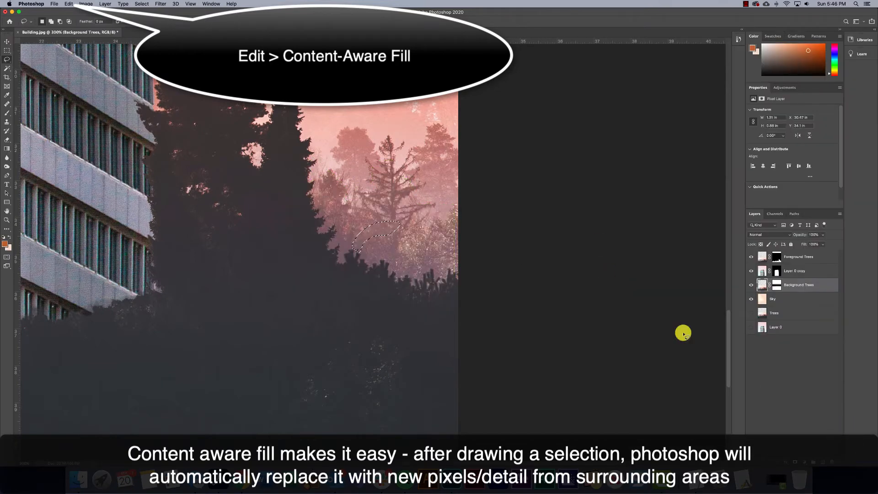
{"action": "key", "text": "super+d"}
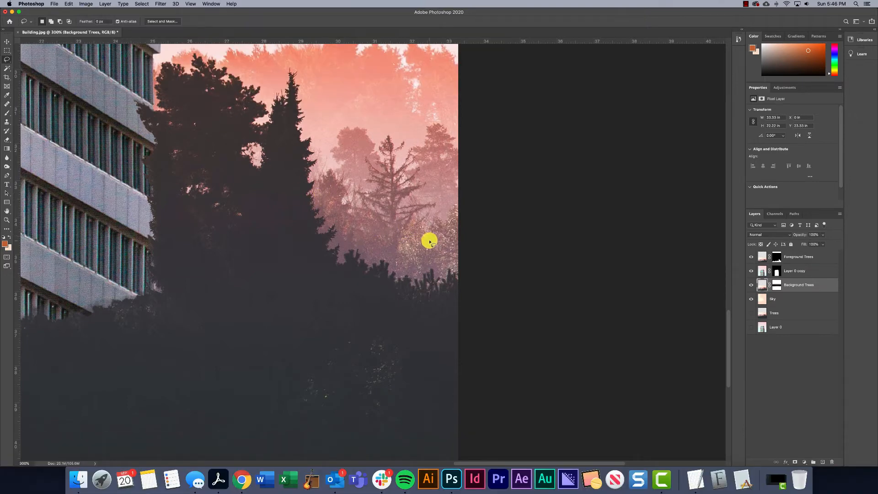
Place Balloons.jpg from the Photo Compositing folder in Finder into the building document at its default size
{"action": "key", "text": "super+0"}
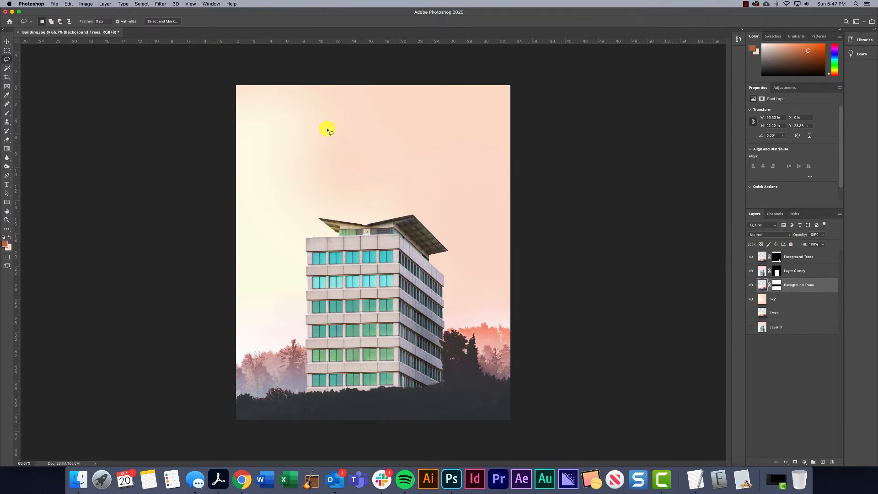
{"action": "left_click", "coordinate": [79, 478]}
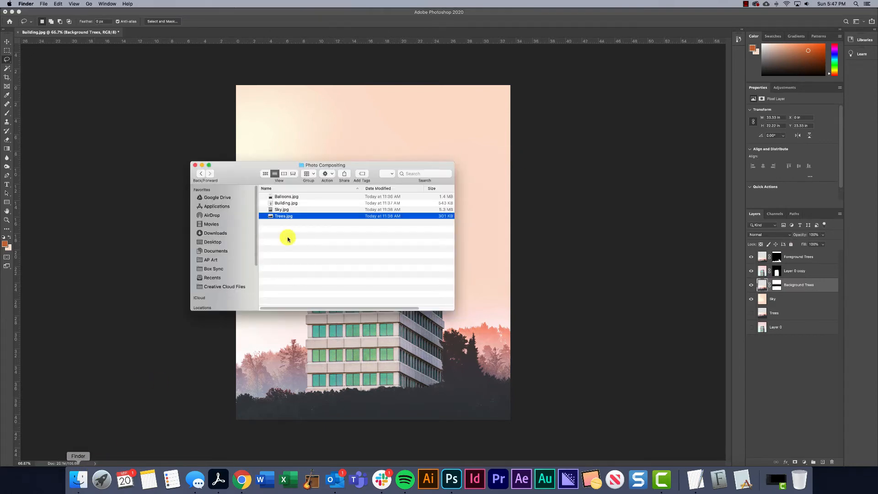
{"action": "left_click", "coordinate": [286, 198]}
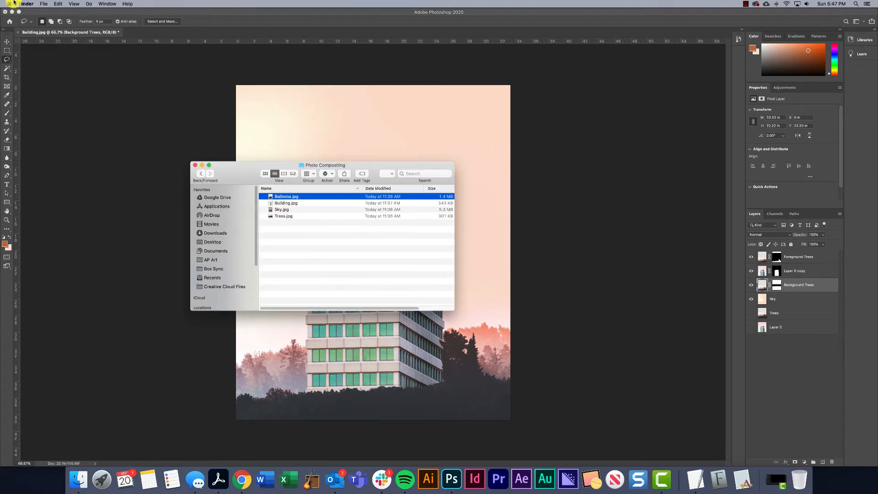
{"action": "left_click_drag", "start_coordinate": [290, 196], "coordinate": [388, 132]}
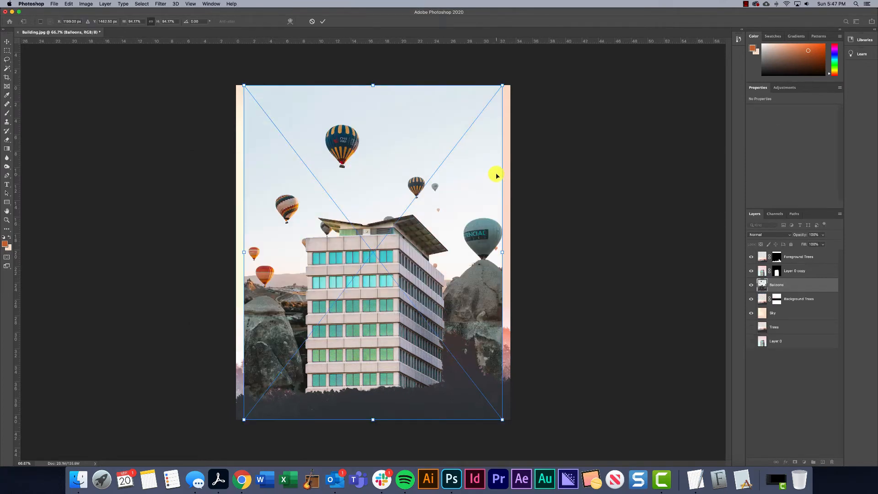
{"action": "key", "text": "Return"}
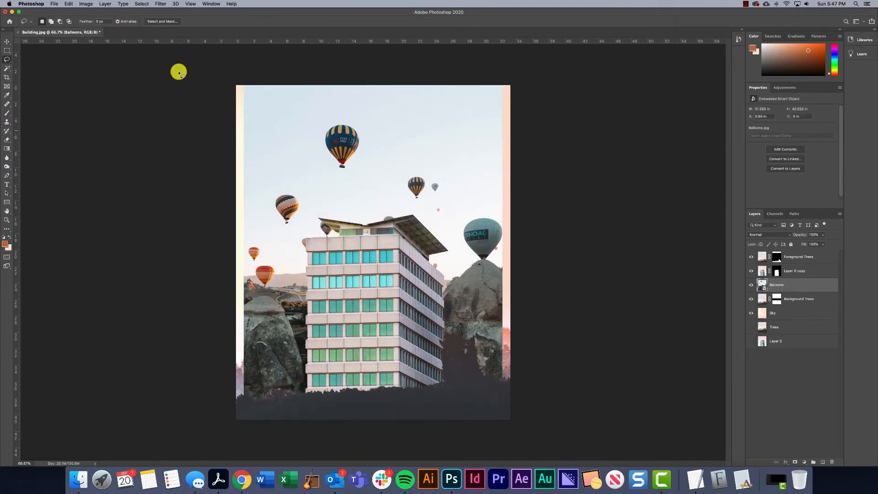
Bring the Balloons layer to the top of the layer stack and position its photo roughly centred over the canvas
{"action": "left_click", "coordinate": [7, 41]}
{"action": "mouse_move", "coordinate": [336, 175]}
{"action": "left_mouse_down"}
{"action": "mouse_move", "coordinate": [398, 146]}
{"action": "mouse_move", "coordinate": [379, 116]}
{"action": "mouse_move", "coordinate": [498, 198]}
{"action": "mouse_move", "coordinate": [604, 220]}
{"action": "left_mouse_up"}
{"action": "left_click_drag", "start_coordinate": [801, 282], "coordinate": [794, 251]}
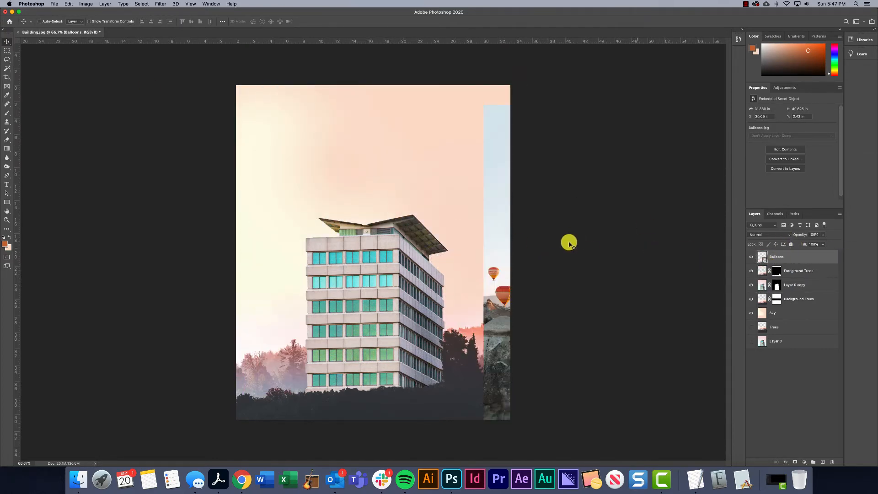
{"action": "left_click_drag", "start_coordinate": [495, 273], "coordinate": [282, 262]}
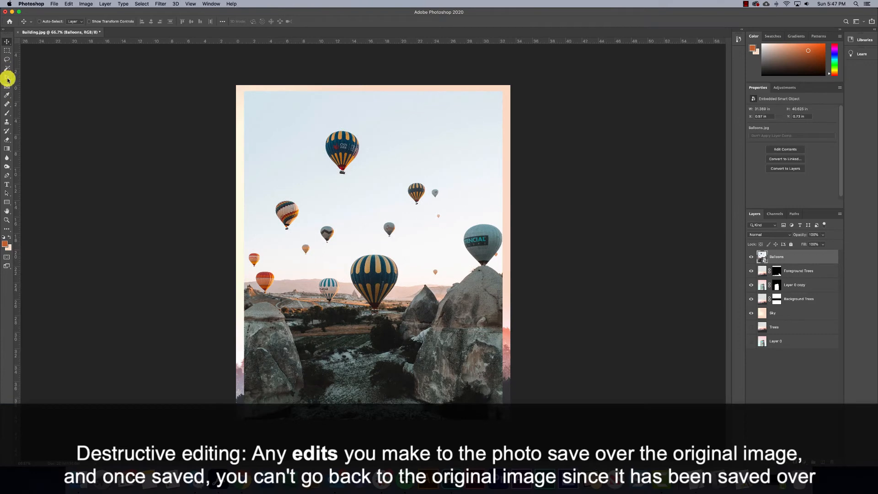
Outline the lower part of the Balloons photo with the Polygonal Lasso, enclosing the rocks, landscape and lowest balloons
{"action": "left_click", "coordinate": [7, 60]}
{"action": "left_click", "coordinate": [15, 65]}
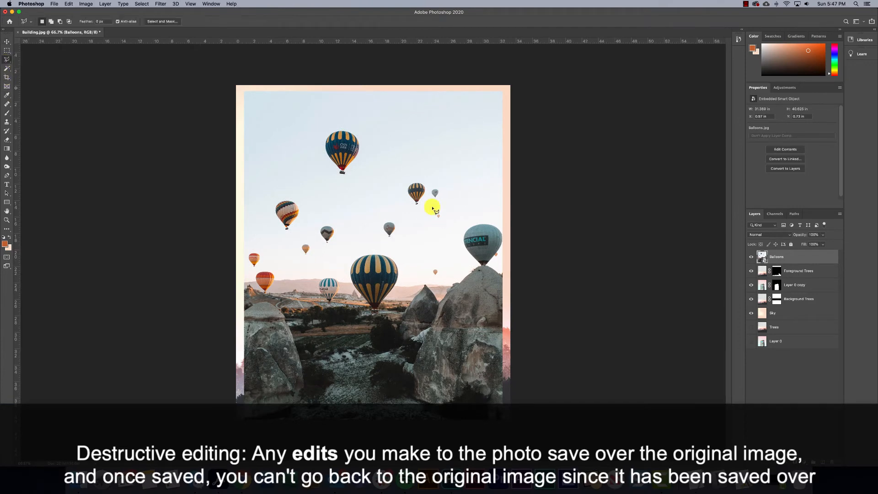
{"action": "left_click", "coordinate": [523, 214]}
{"action": "left_click", "coordinate": [492, 211]}
{"action": "left_click", "coordinate": [462, 223]}
{"action": "left_click", "coordinate": [437, 242]}
{"action": "left_click", "coordinate": [350, 253]}
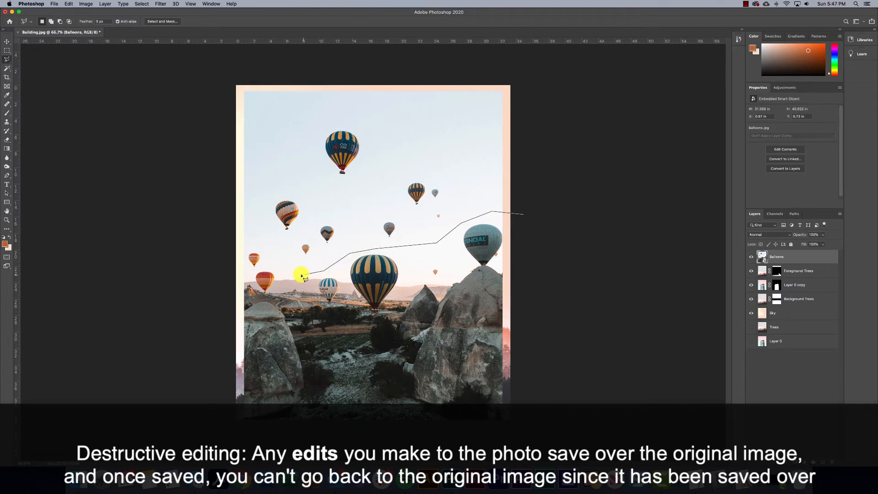
{"action": "left_click", "coordinate": [301, 274]}
{"action": "left_click", "coordinate": [241, 282]}
{"action": "left_click", "coordinate": [225, 441]}
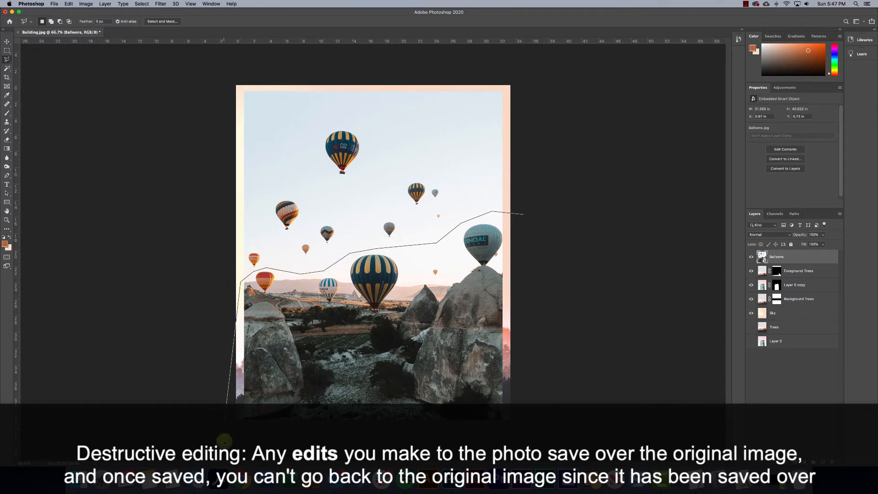
{"action": "left_click", "coordinate": [534, 439]}
{"action": "left_click", "coordinate": [559, 343]}
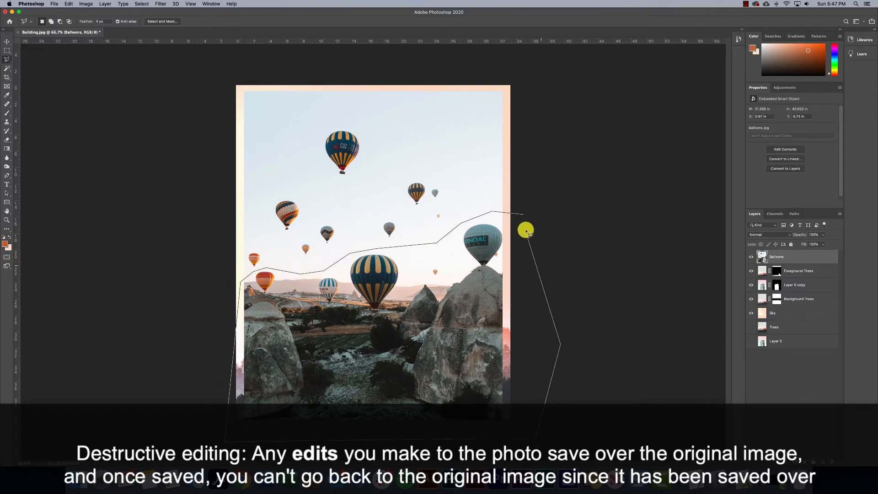
{"action": "double_click", "coordinate": [525, 231]}
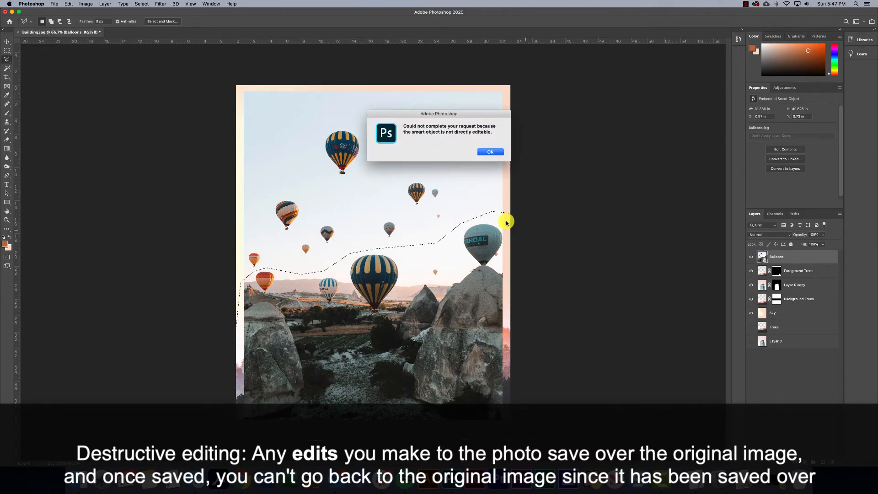
Rasterize the Balloons layer, then delete the selected landscape area and deselect
{"action": "left_click", "coordinate": [485, 151]}
{"action": "right_click", "coordinate": [794, 258]}
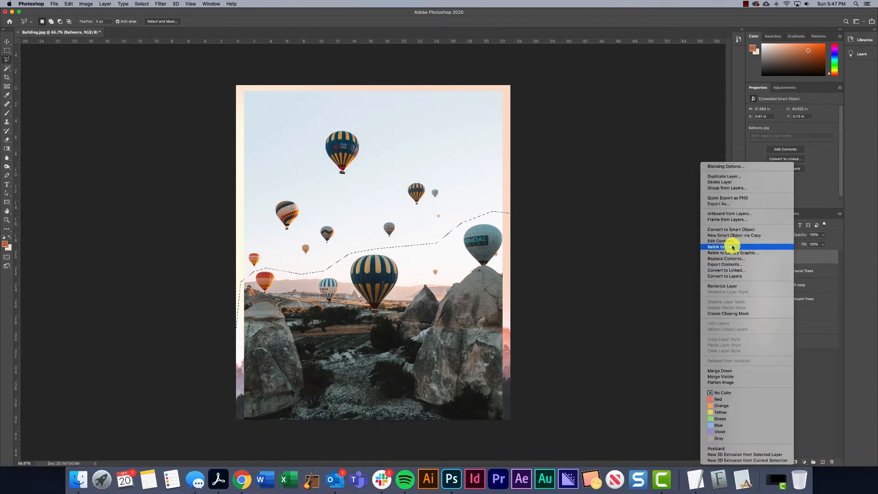
{"action": "left_click", "coordinate": [727, 286]}
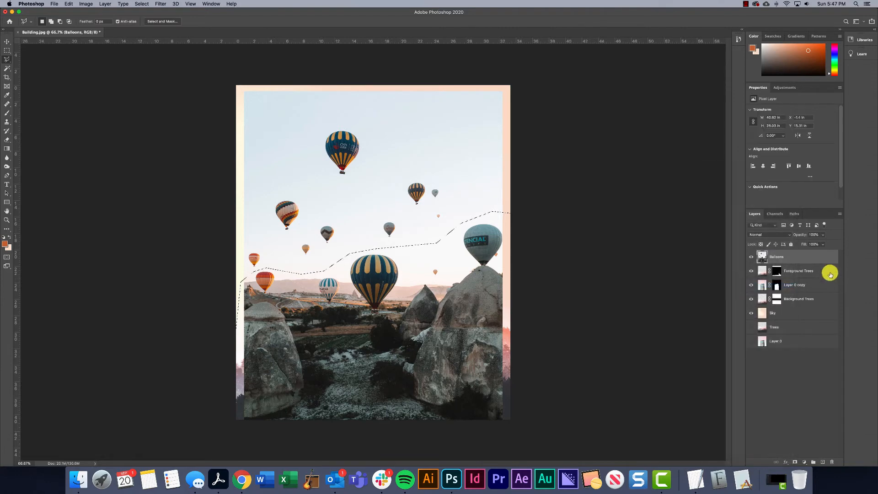
{"action": "key", "text": "Delete"}
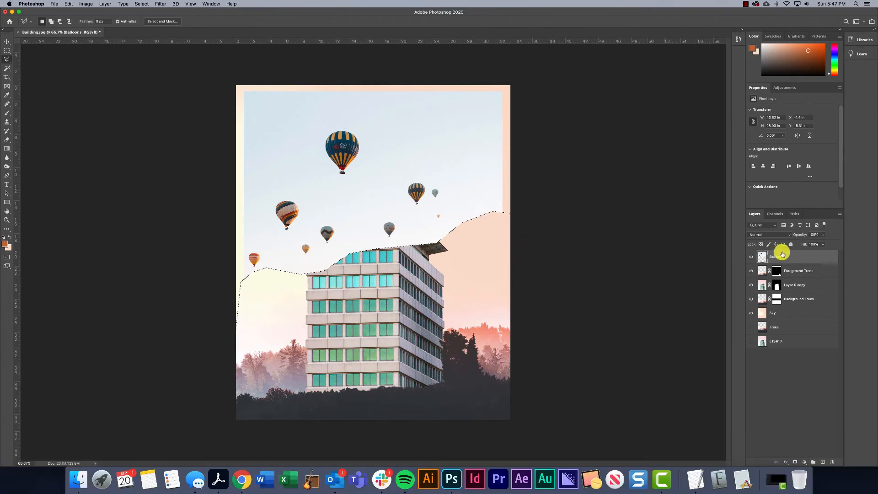
{"action": "key", "text": "ctrl+d"}
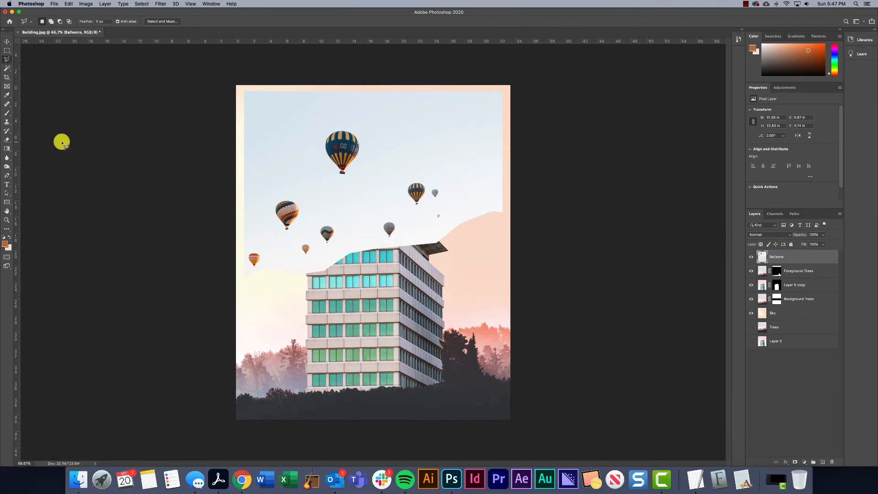
Magic Wand the balloon photo's sky, open Select and Mask, and replace that selection using Select Subject
{"action": "left_click", "coordinate": [5, 69]}
{"action": "left_click", "coordinate": [295, 147]}
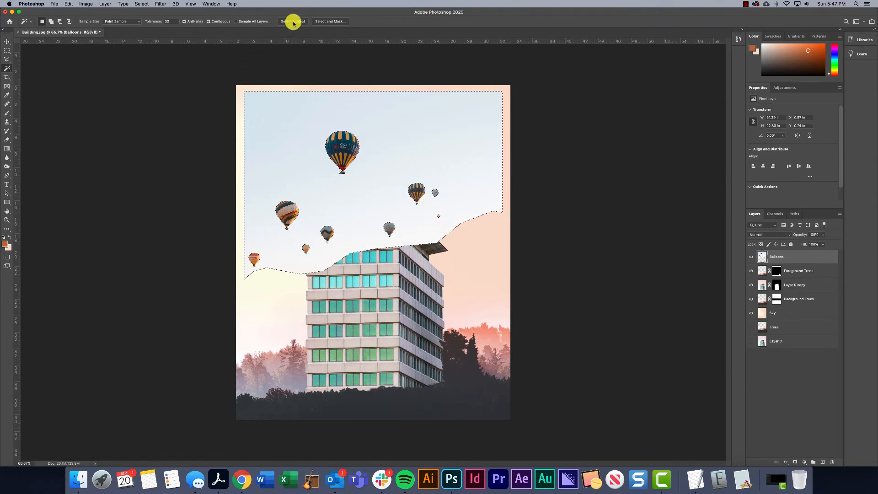
{"action": "left_click", "coordinate": [330, 22]}
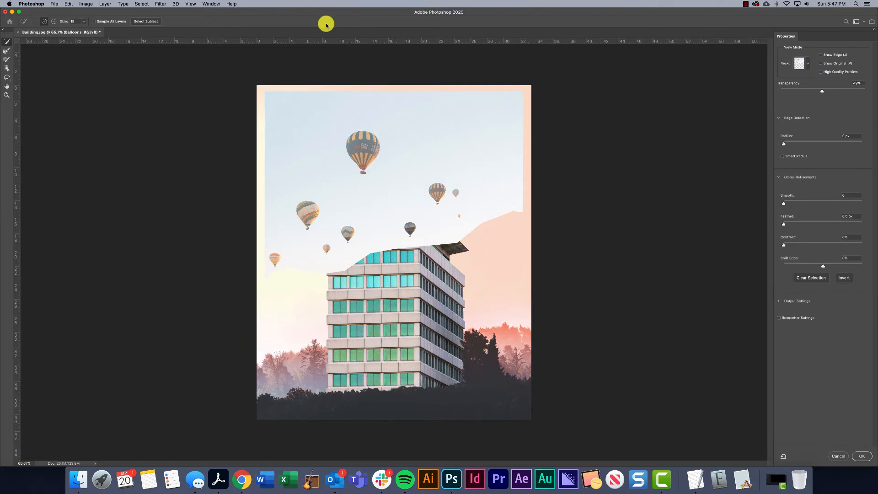
{"action": "left_click", "coordinate": [146, 21]}
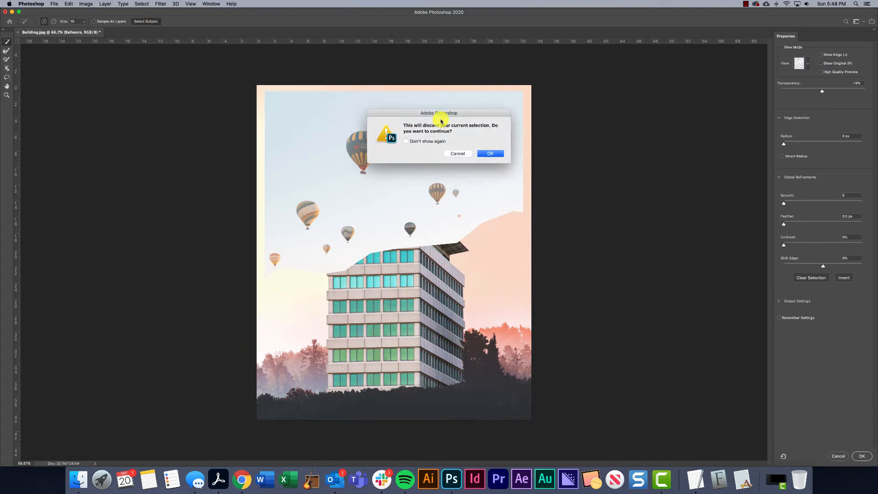
{"action": "left_click", "coordinate": [496, 154]}
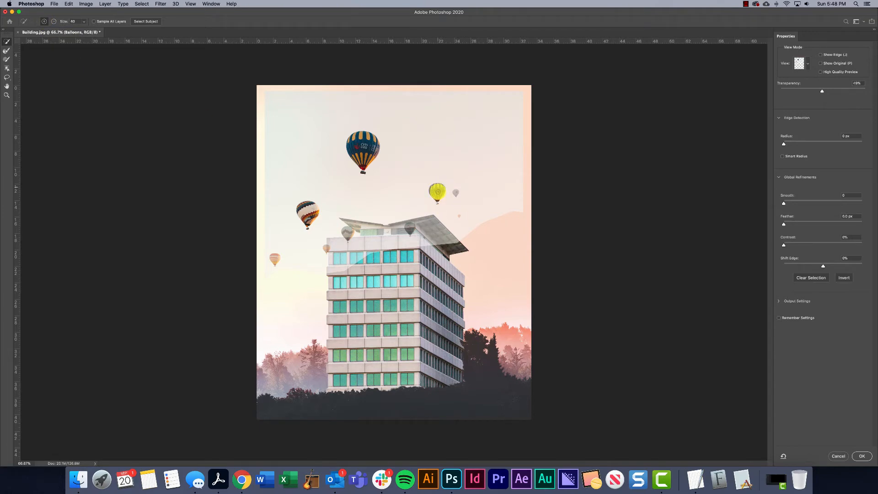
Add the smaller unselected balloons to the selection and fill in the large patterned balloon's missing areas with a 10 px Quick Selection brush
{"action": "left_click", "coordinate": [348, 232]}
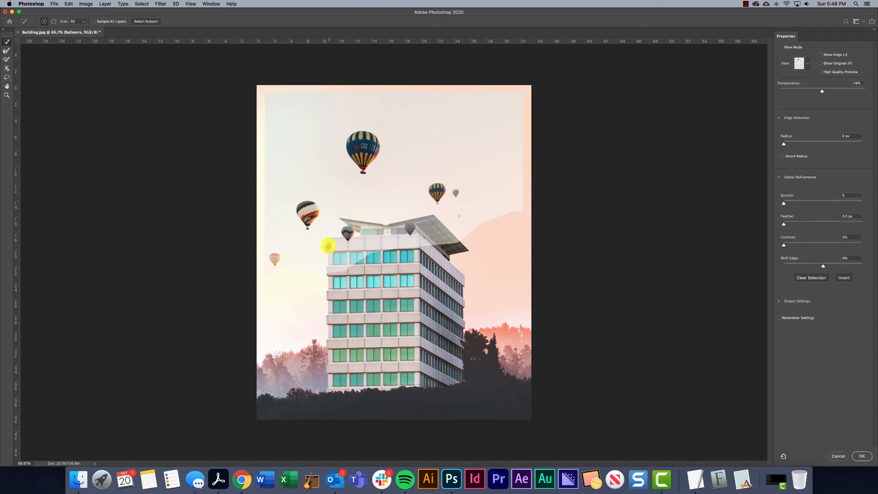
{"action": "left_click", "coordinate": [327, 251]}
{"action": "key", "text": "super+plus"}
{"action": "key", "text": "super+plus"}
{"action": "key", "text": "super+plus"}
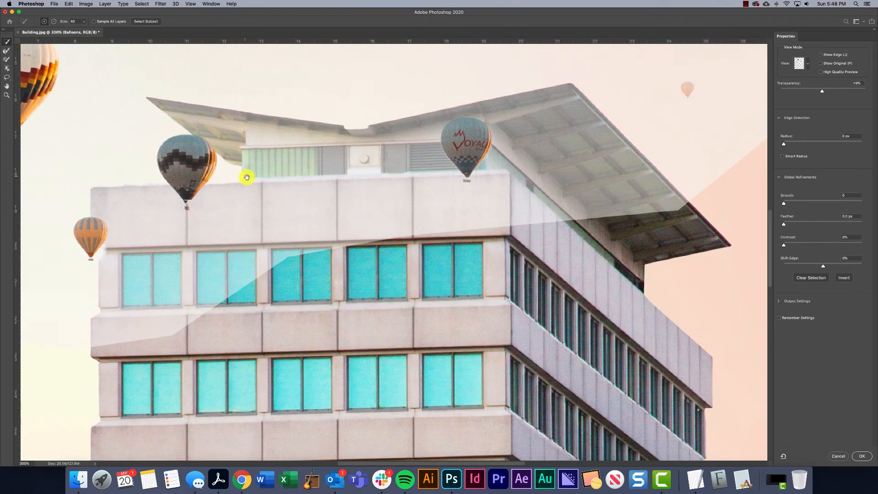
{"action": "left_click_drag", "start_coordinate": [252, 180], "coordinate": [372, 269]}
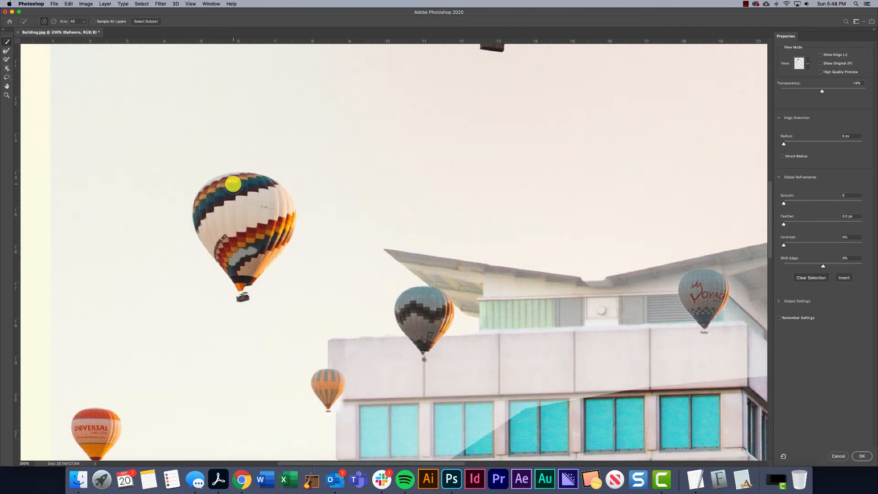
{"action": "key", "text": "bracketleft"}
{"action": "key", "text": "bracketleft"}
{"action": "key", "text": "bracketleft"}
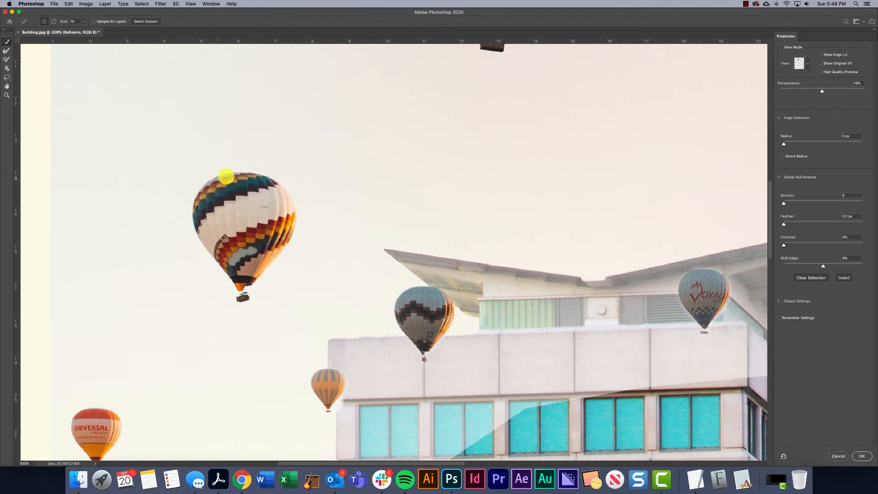
{"action": "mouse_move", "coordinate": [239, 174]}
{"action": "left_mouse_down"}
{"action": "mouse_move", "coordinate": [259, 182]}
{"action": "mouse_move", "coordinate": [280, 218]}
{"action": "left_mouse_up"}
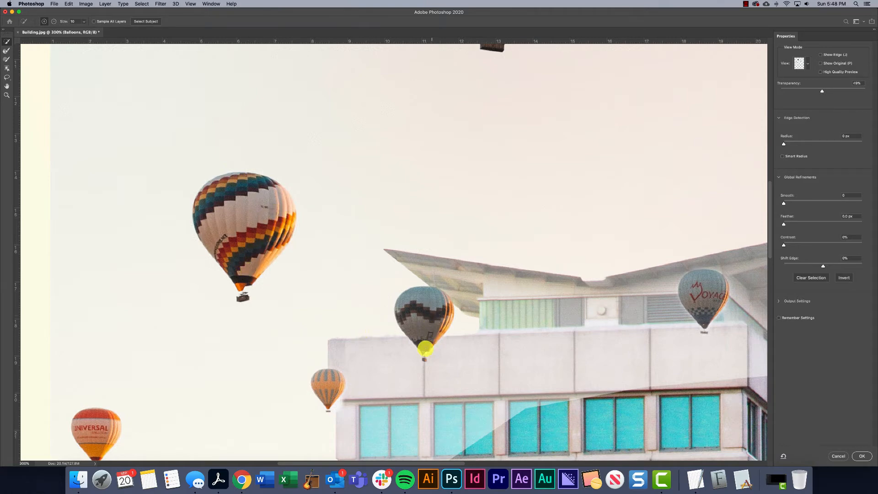
Refine the remaining balloons and baskets with a smaller selection brush, and turn the accepted selection into a Balloons layer mask
{"action": "key", "text": "bracketleft"}
{"action": "scroll", "coordinate": [445, 406], "scroll_direction": "right", "scroll_amount": 15}
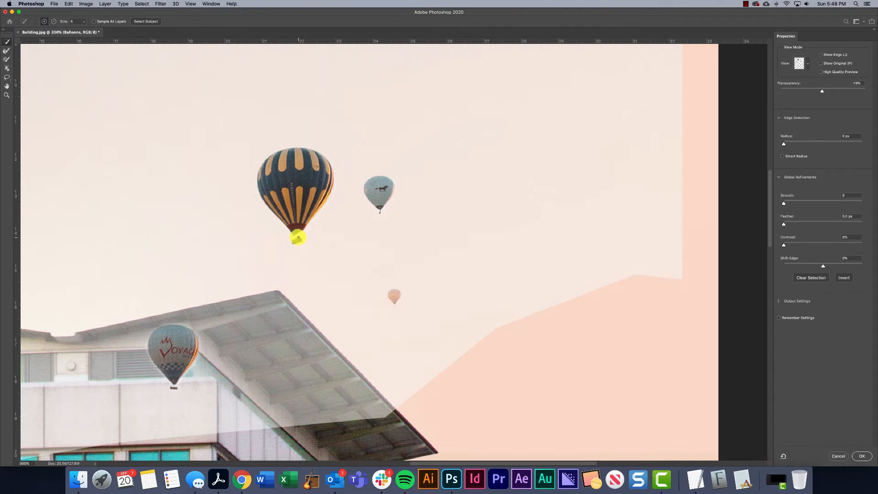
{"action": "key", "text": "super+0"}
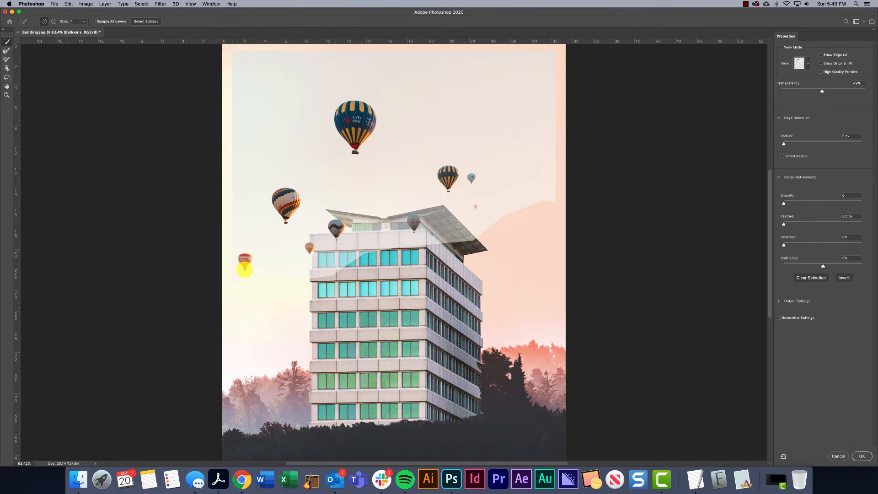
{"action": "left_click", "coordinate": [861, 456]}
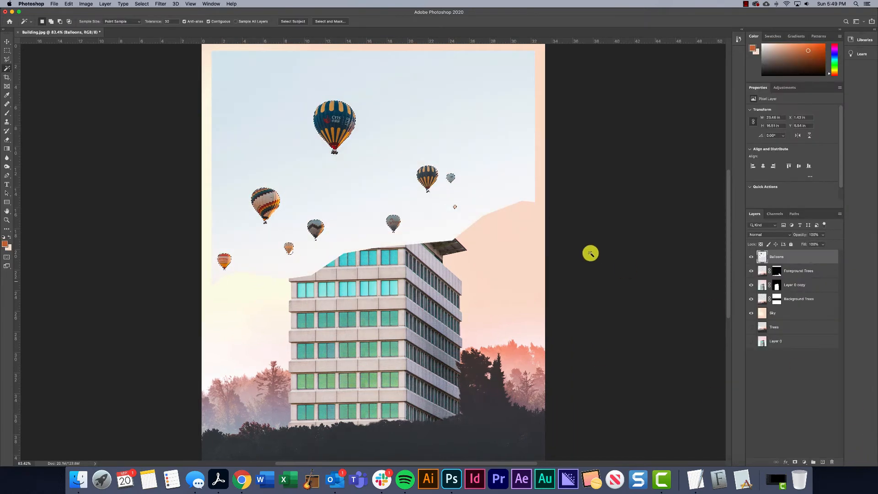
{"action": "left_click", "coordinate": [794, 461]}
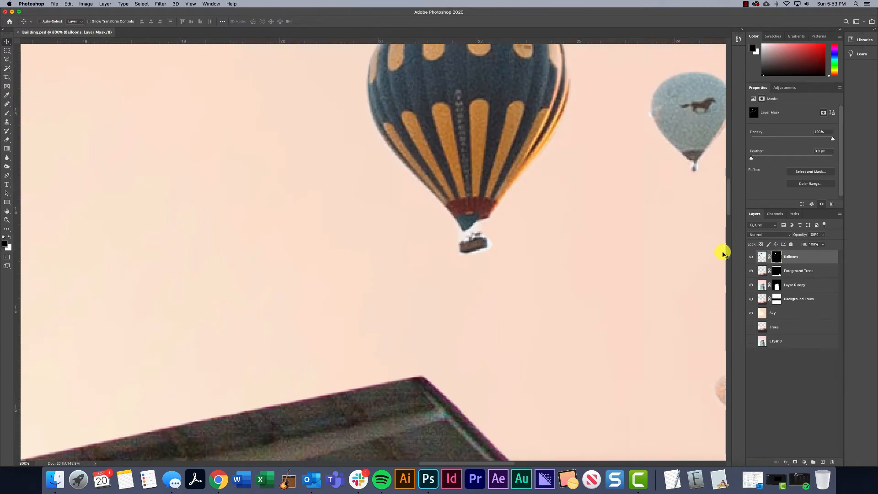
Raise the hardness of the Soft Round brush, try painting on the Balloons mask at 700 px, and undo the stroke
{"action": "left_click", "coordinate": [6, 113]}
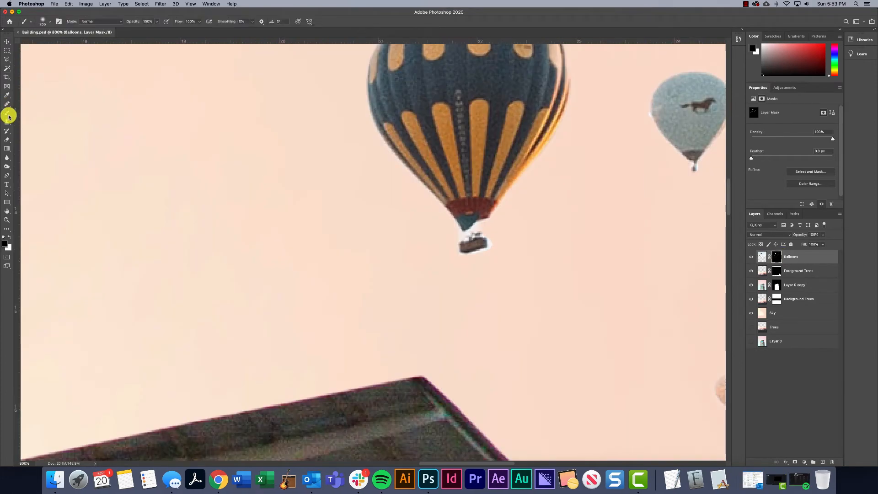
{"action": "left_click", "coordinate": [48, 23]}
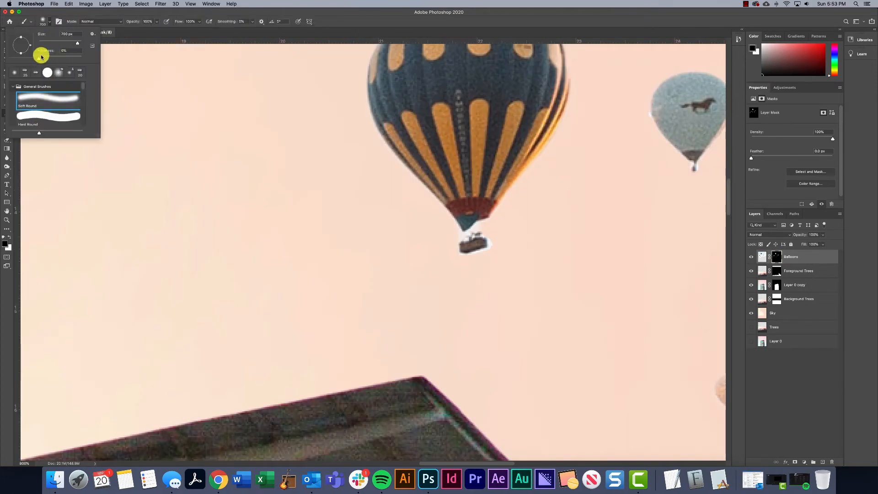
{"action": "left_click_drag", "start_coordinate": [54, 57], "coordinate": [58, 57]}
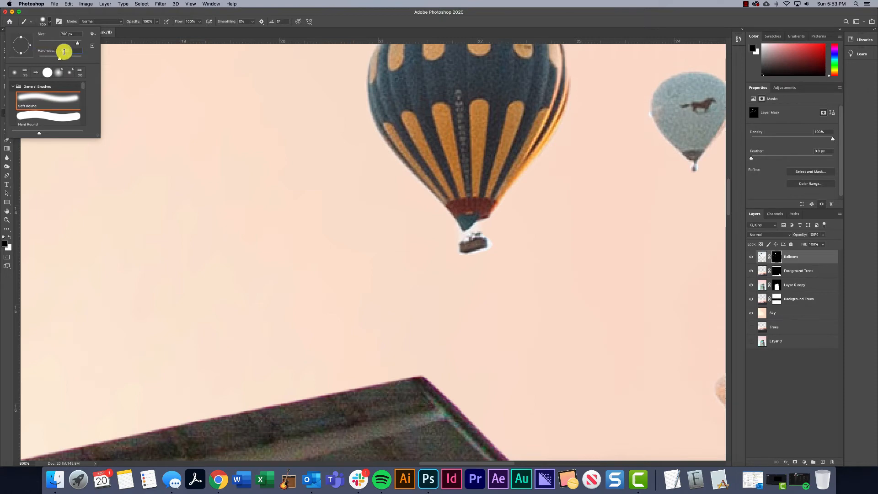
{"action": "left_click", "coordinate": [209, 100]}
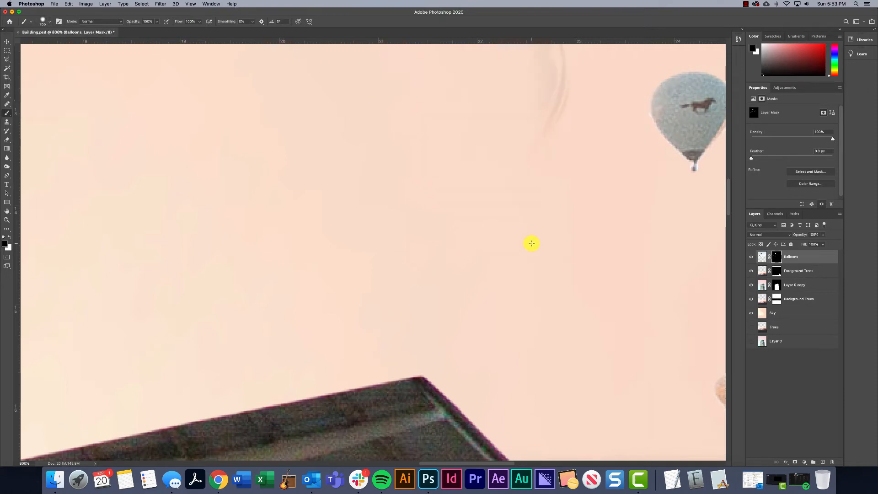
{"action": "key", "text": "super+z"}
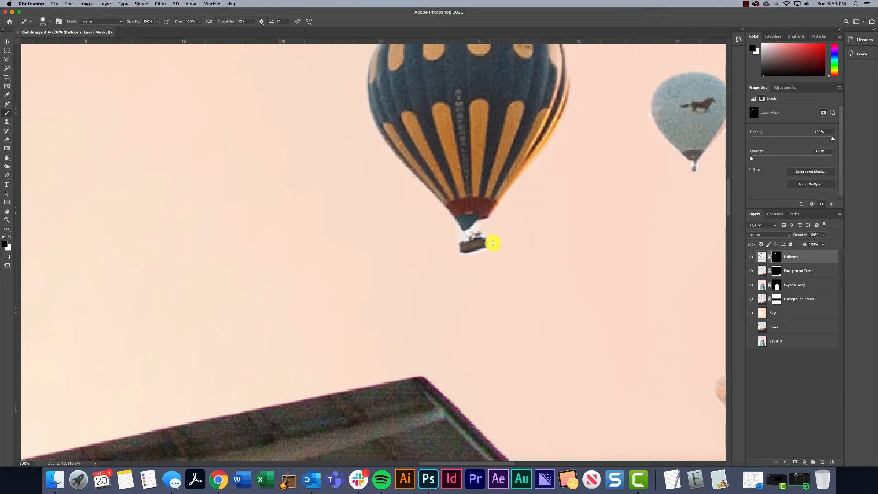
Shrink the brush and paint black on the Balloons mask to hide the white fringe around the striped balloon's basket and other balloons
{"action": "key", "text": "bracketleft"}
{"action": "key", "text": "bracketleft"}
{"action": "key", "text": "bracketleft"}
{"action": "key", "text": "bracketleft"}
{"action": "key", "text": "bracketleft"}
{"action": "key", "text": "bracketleft"}
{"action": "key", "text": "bracketleft"}
{"action": "key", "text": "bracketleft"}
{"action": "key", "text": "bracketleft"}
{"action": "key", "text": "bracketleft"}
{"action": "key", "text": "bracketleft"}
{"action": "key", "text": "bracketleft"}
{"action": "key", "text": "bracketleft"}
{"action": "key", "text": "bracketleft"}
{"action": "key", "text": "bracketleft"}
{"action": "key", "text": "bracketleft"}
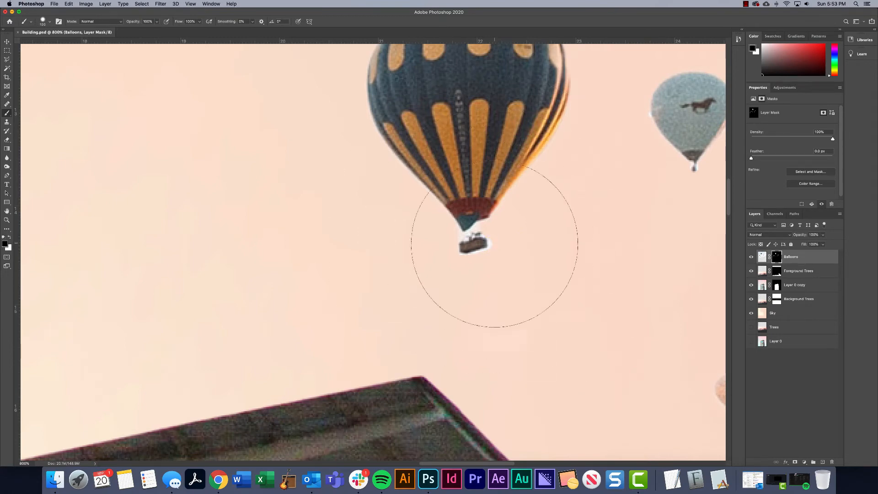
{"action": "left_click", "coordinate": [505, 248]}
{"action": "key", "text": "bracketleft"}
{"action": "key", "text": "bracketleft"}
{"action": "key", "text": "bracketleft"}
{"action": "key", "text": "bracketleft"}
{"action": "key", "text": "bracketleft"}
{"action": "key", "text": "bracketleft"}
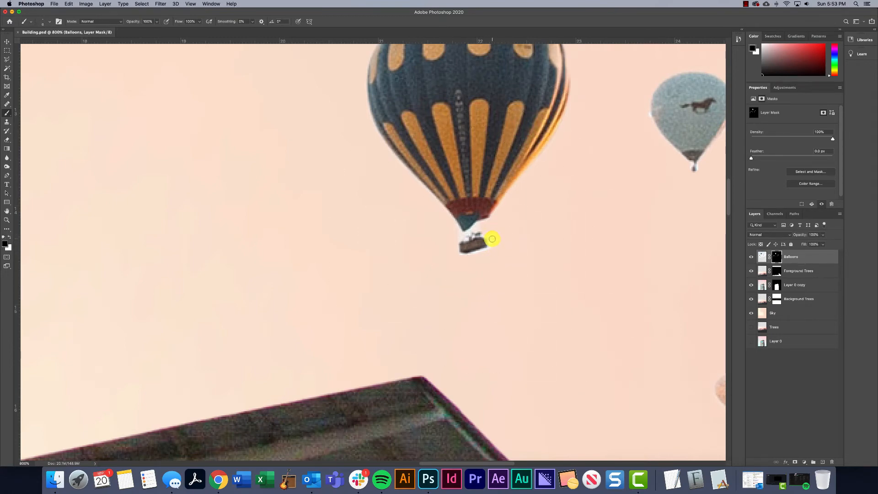
{"action": "mouse_move", "coordinate": [487, 251]}
{"action": "left_mouse_down"}
{"action": "mouse_move", "coordinate": [457, 261]}
{"action": "mouse_move", "coordinate": [465, 257]}
{"action": "mouse_move", "coordinate": [460, 232]}
{"action": "mouse_move", "coordinate": [478, 225]}
{"action": "mouse_move", "coordinate": [461, 234]}
{"action": "left_mouse_up"}
{"action": "scroll", "coordinate": [449, 262], "scroll_direction": "left", "scroll_amount": 10}
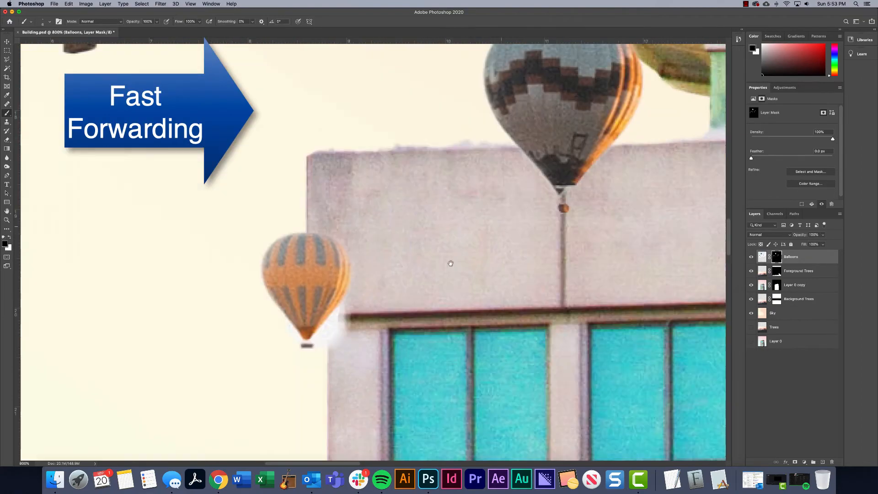
{"action": "scroll", "coordinate": [431, 321], "scroll_direction": "down", "scroll_amount": 10}
{"action": "scroll", "coordinate": [410, 240], "scroll_direction": "up", "scroll_amount": 10}
Examine the masked balloons and their edges against the sky and building in a wider view
{"action": "key", "text": "super+minus"}
{"action": "key", "text": "super+minus"}
{"action": "key", "text": "super+minus"}
{"action": "key", "text": "super+minus"}
{"action": "key", "text": "super+minus"}
{"action": "key", "text": "super+minus"}
{"action": "key", "text": "super+minus"}
{"action": "key", "text": "super+minus"}
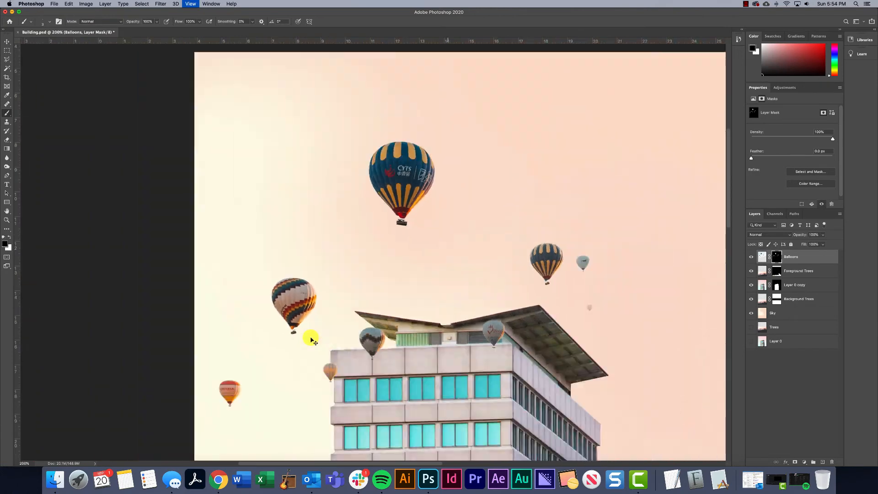
{"action": "key", "text": "super+plus"}
{"action": "scroll", "coordinate": [337, 339], "scroll_direction": "up", "scroll_amount": 5}
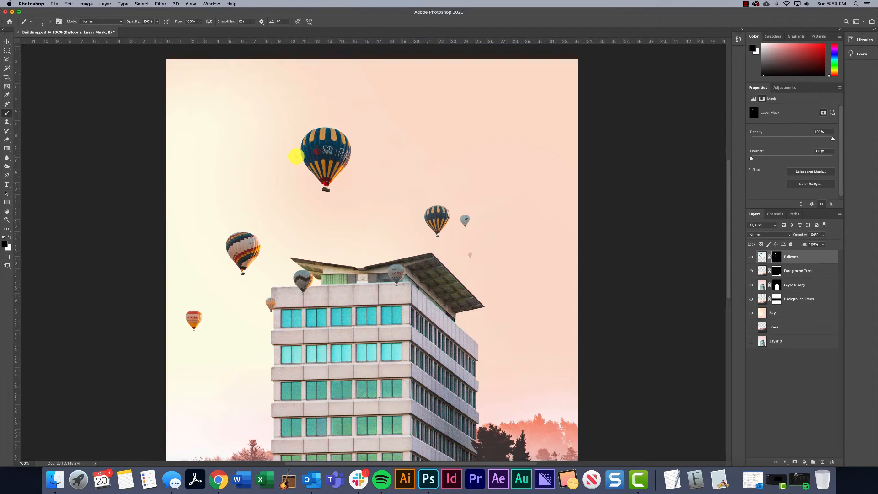
Lasso the logo lettering on the largest balloon and replace it using Content-Aware Fill with automatic sampling, output to the current layer
{"action": "left_click", "coordinate": [7, 59]}
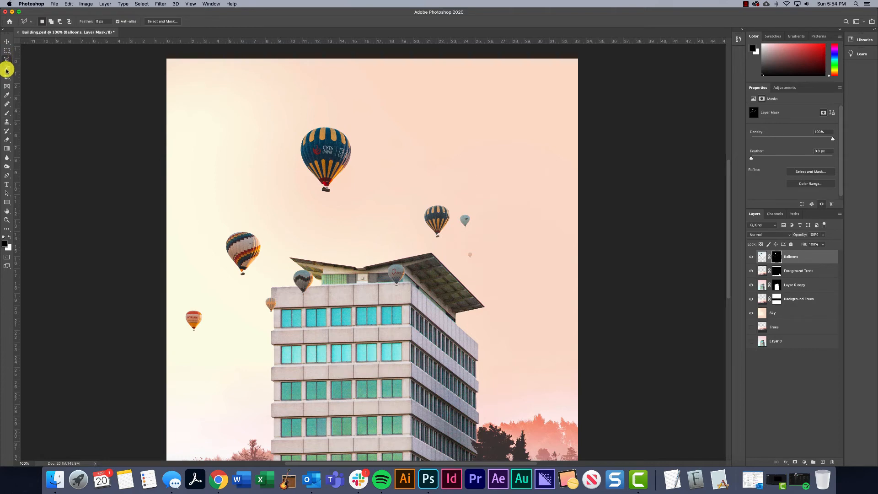
{"action": "right_click", "coordinate": [6, 59]}
{"action": "left_click", "coordinate": [35, 55]}
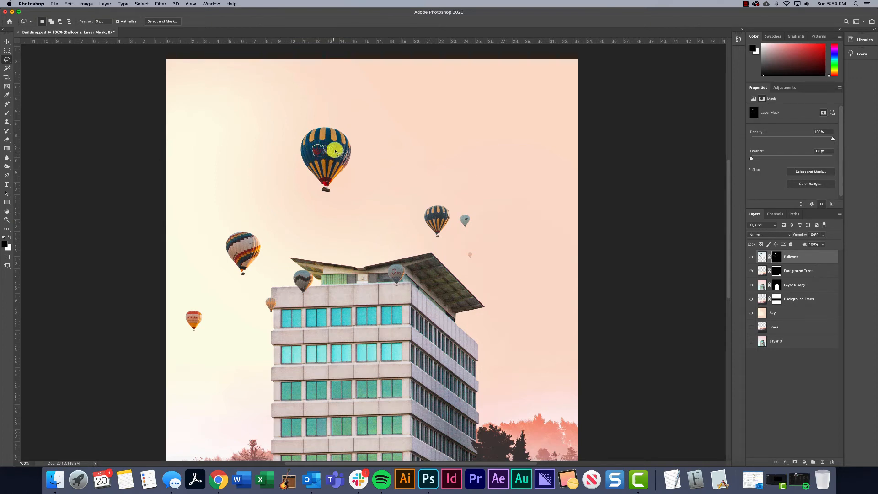
{"action": "left_click_drag", "start_coordinate": [335, 151], "coordinate": [336, 152]}
{"action": "left_click", "coordinate": [66, 4]}
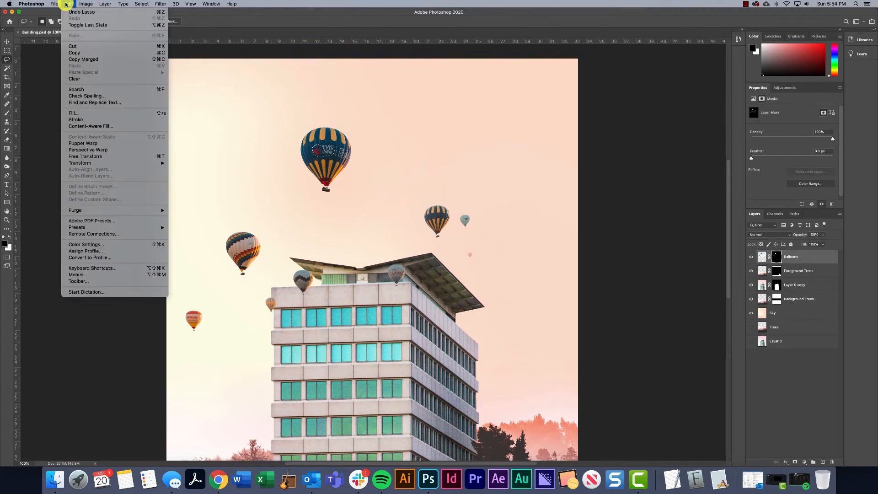
{"action": "left_click", "coordinate": [86, 126]}
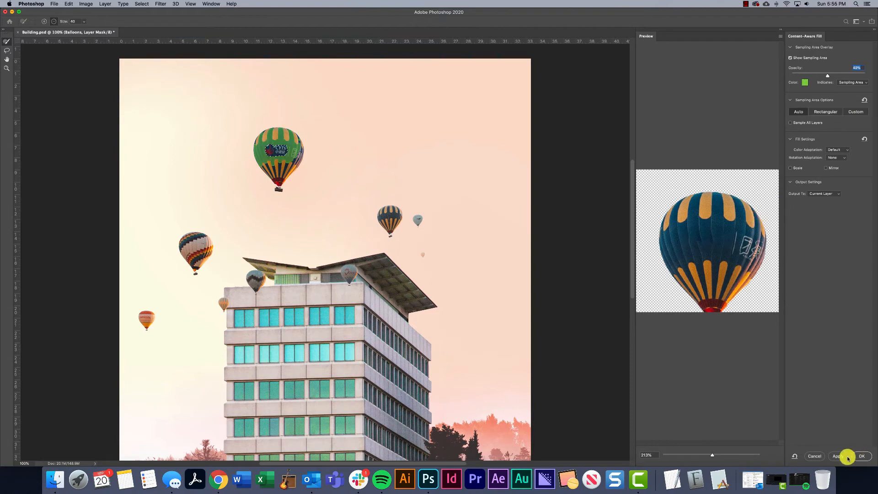
{"action": "left_click", "coordinate": [856, 457]}
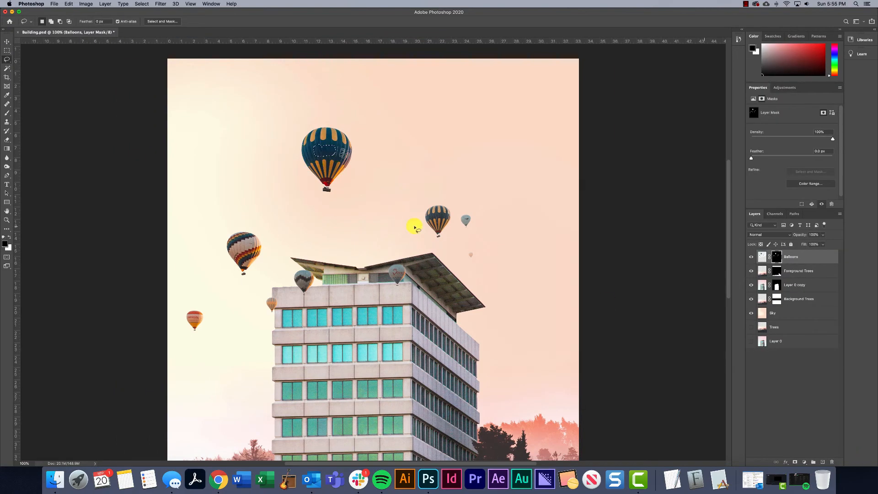
Patch the uneven area on the largest balloon's blue band from the clean fabric beside it, working on the Balloons layer image instead of its mask
{"action": "key", "text": "super+d"}
{"action": "key", "text": "super+plus"}
{"action": "key", "text": "super+plus"}
{"action": "key", "text": "super+plus"}
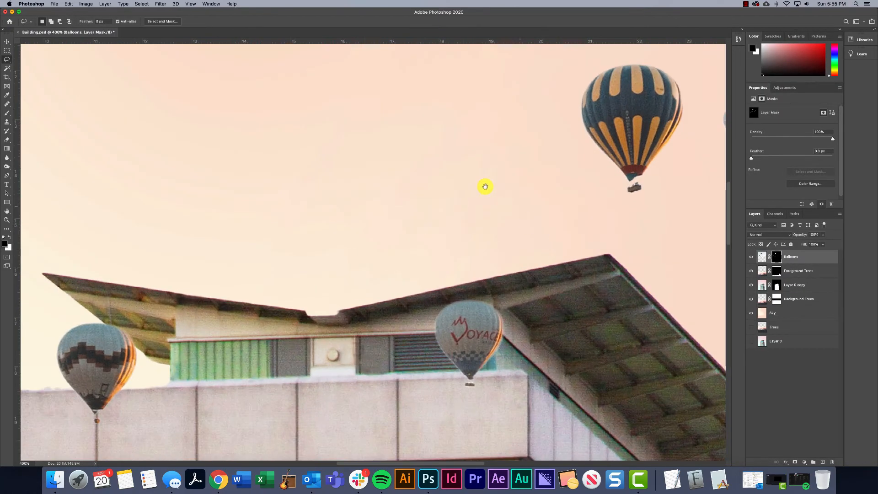
{"action": "mouse_move", "coordinate": [484, 186]}
{"action": "left_mouse_down"}
{"action": "mouse_move", "coordinate": [538, 406]}
{"action": "mouse_move", "coordinate": [475, 192]}
{"action": "left_mouse_up"}
{"action": "key", "text": "super+d"}
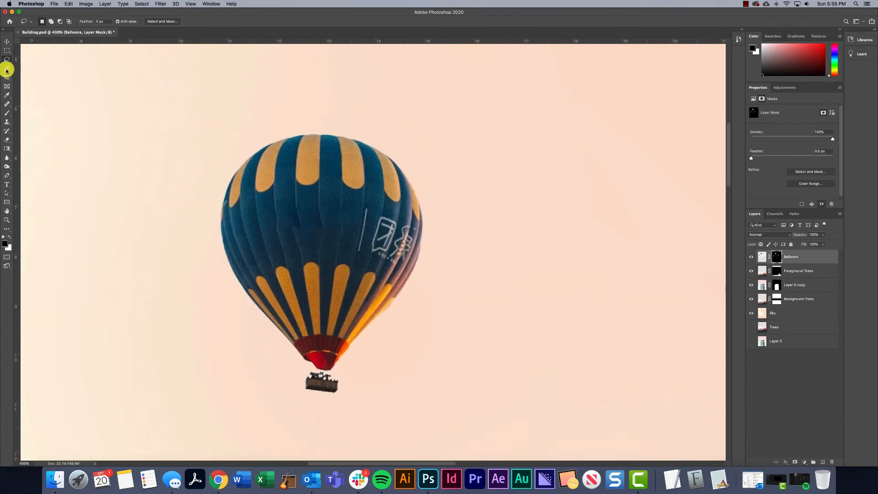
{"action": "right_click", "coordinate": [7, 105]}
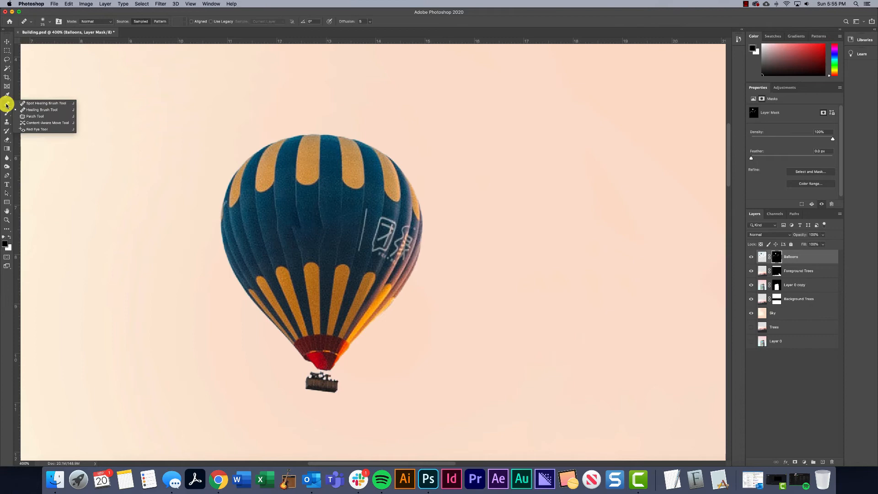
{"action": "left_click", "coordinate": [42, 118]}
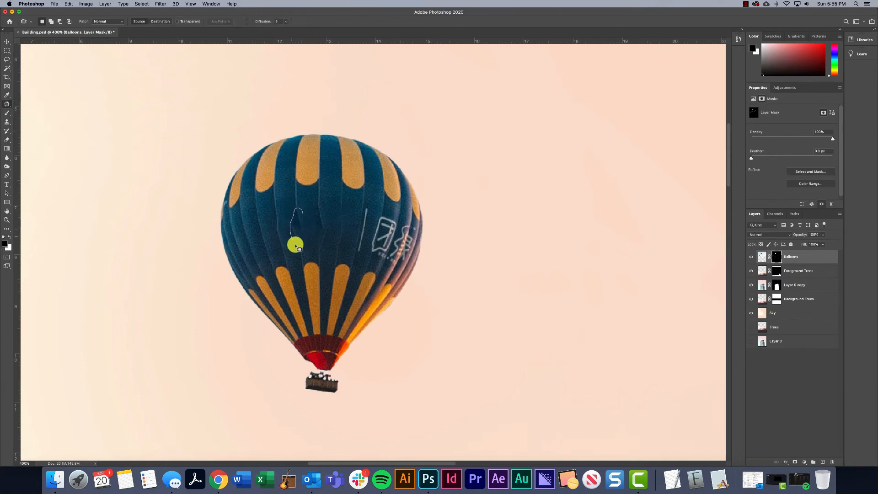
{"action": "left_click_drag", "start_coordinate": [294, 246], "coordinate": [307, 219]}
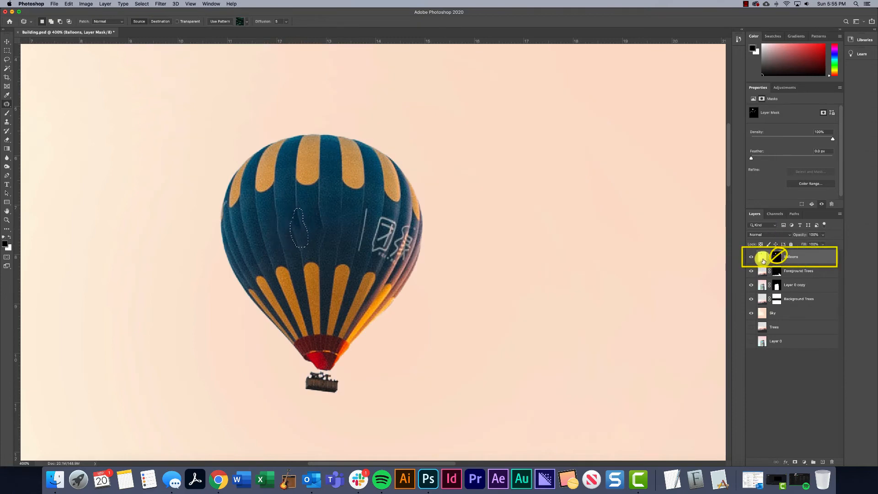
{"action": "left_click", "coordinate": [763, 256]}
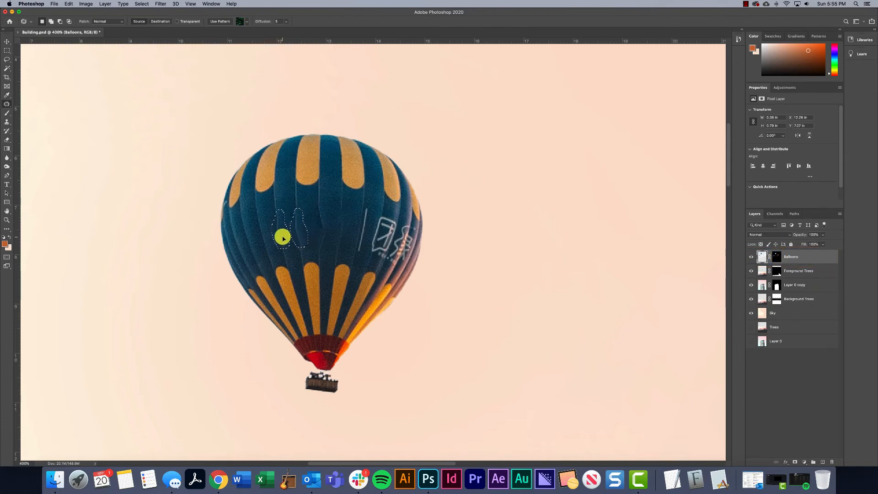
{"action": "mouse_move", "coordinate": [282, 238]}
{"action": "left_mouse_down"}
{"action": "mouse_move", "coordinate": [263, 237]}
{"action": "mouse_move", "coordinate": [279, 237]}
{"action": "left_mouse_up"}
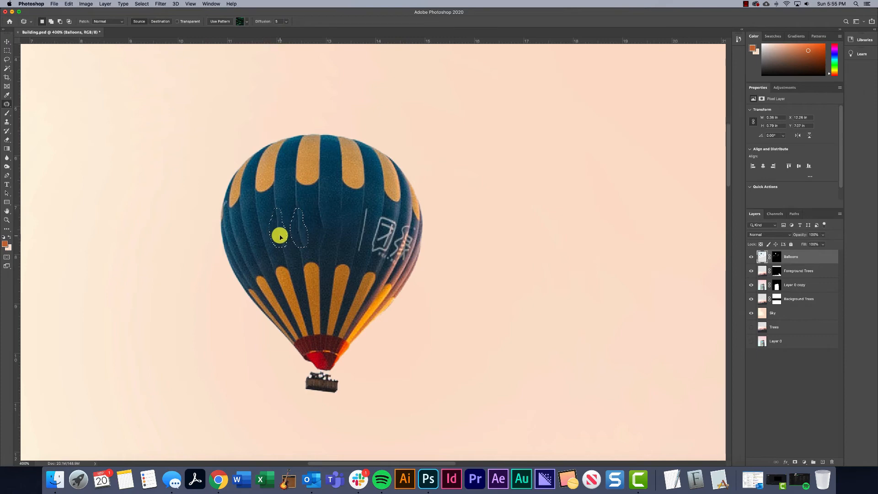
{"action": "left_click", "coordinate": [337, 206]}
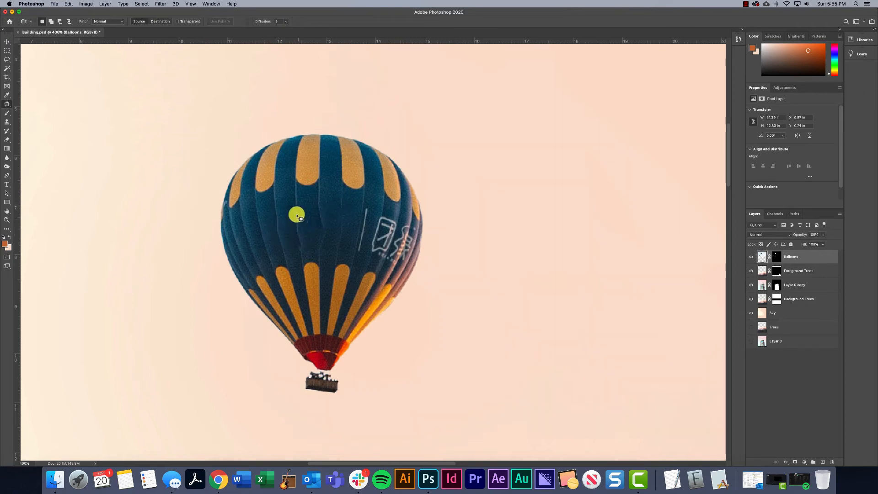
Patch a second irregular area near the centre of the largest balloon using nearby clean blue fabric
{"action": "mouse_move", "coordinate": [321, 244]}
{"action": "left_mouse_down"}
{"action": "mouse_move", "coordinate": [334, 226]}
{"action": "mouse_move", "coordinate": [351, 232]}
{"action": "mouse_move", "coordinate": [343, 229]}
{"action": "mouse_move", "coordinate": [344, 247]}
{"action": "mouse_move", "coordinate": [323, 228]}
{"action": "mouse_move", "coordinate": [343, 205]}
{"action": "left_mouse_up"}
{"action": "left_click", "coordinate": [359, 214]}
{"action": "left_click", "coordinate": [332, 222]}
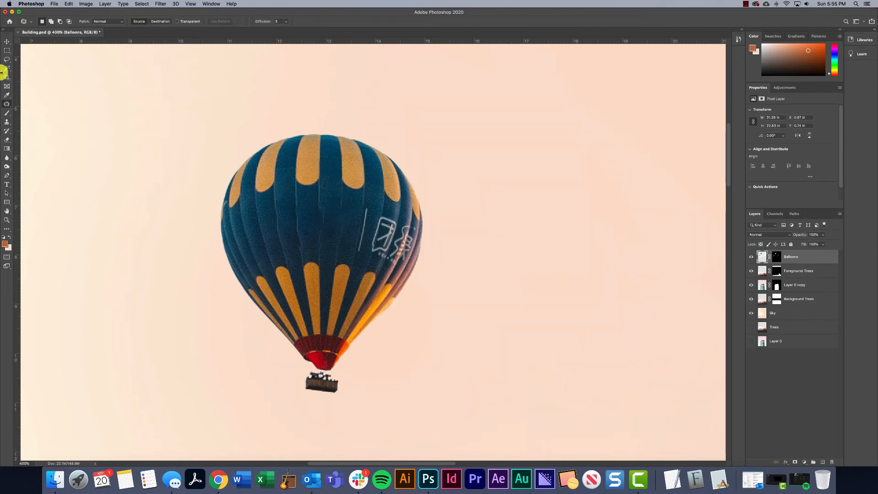
{"action": "left_click", "coordinate": [7, 104]}
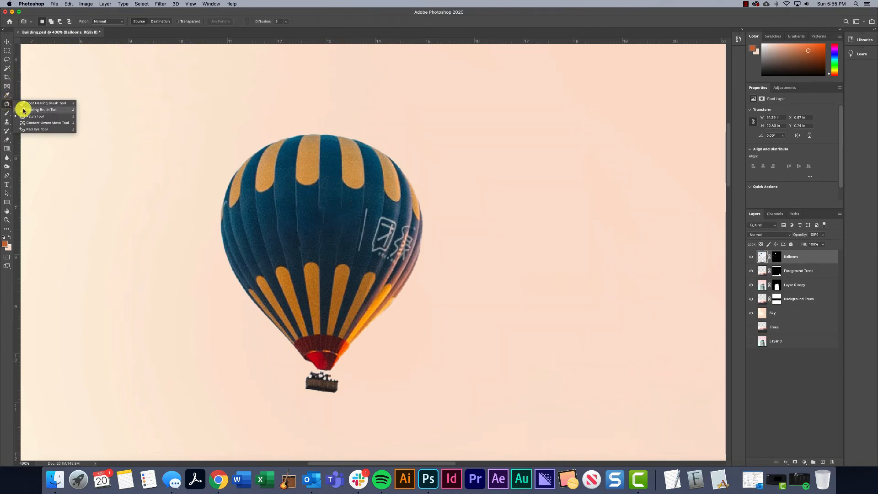
{"action": "left_click", "coordinate": [24, 110]}
{"action": "left_click", "coordinate": [324, 216]}
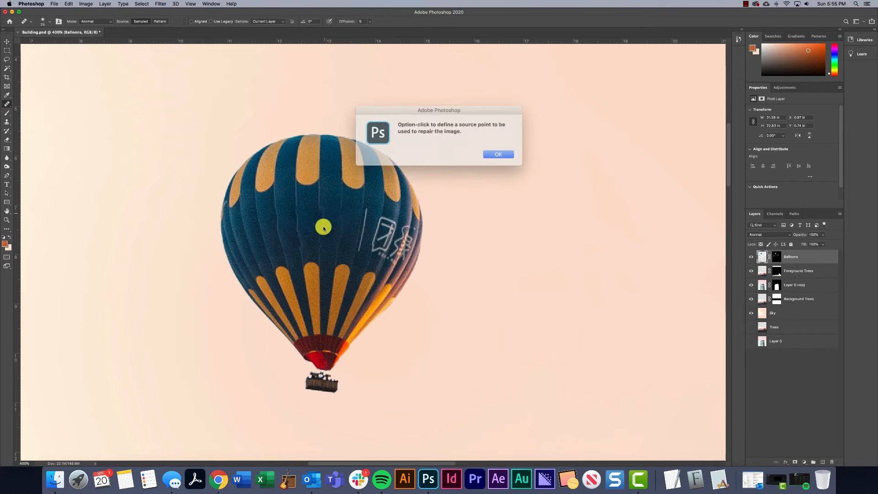
{"action": "left_click", "coordinate": [488, 152]}
Use the Spot Healing Brush to clean up the largest balloon's centre and remove the thin white vertical line beside the side logo
{"action": "left_click", "coordinate": [6, 104]}
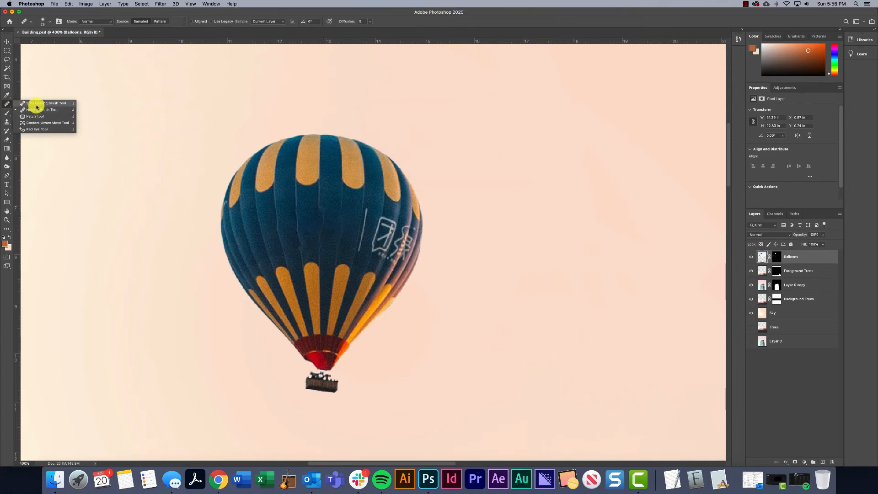
{"action": "left_click", "coordinate": [32, 105]}
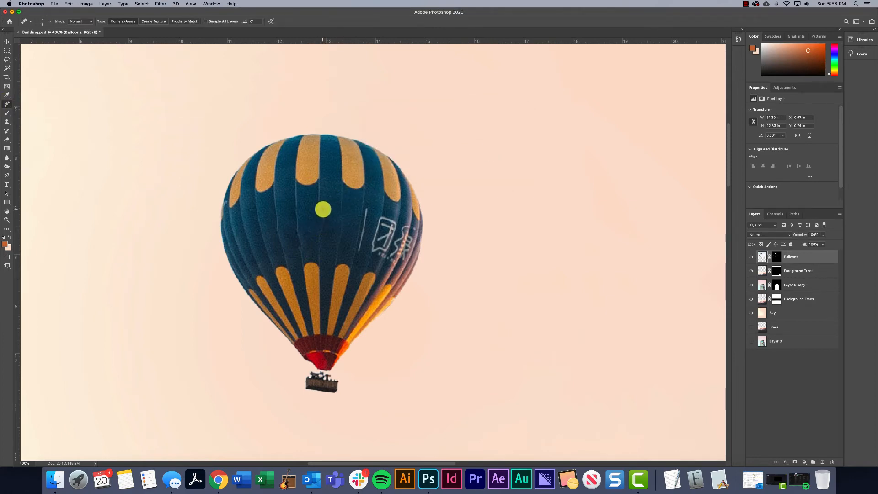
{"action": "left_click_drag", "start_coordinate": [320, 237], "coordinate": [326, 207]}
{"action": "left_click", "coordinate": [322, 234]}
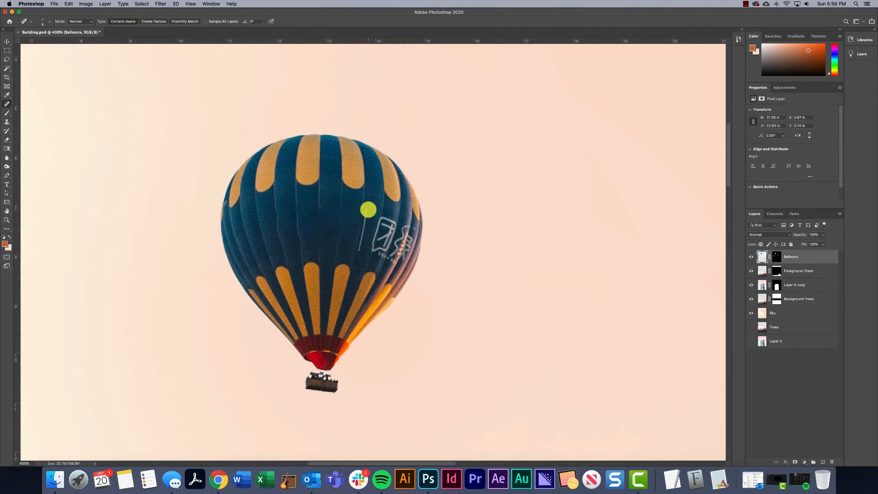
{"action": "left_click_drag", "start_coordinate": [363, 233], "coordinate": [358, 249]}
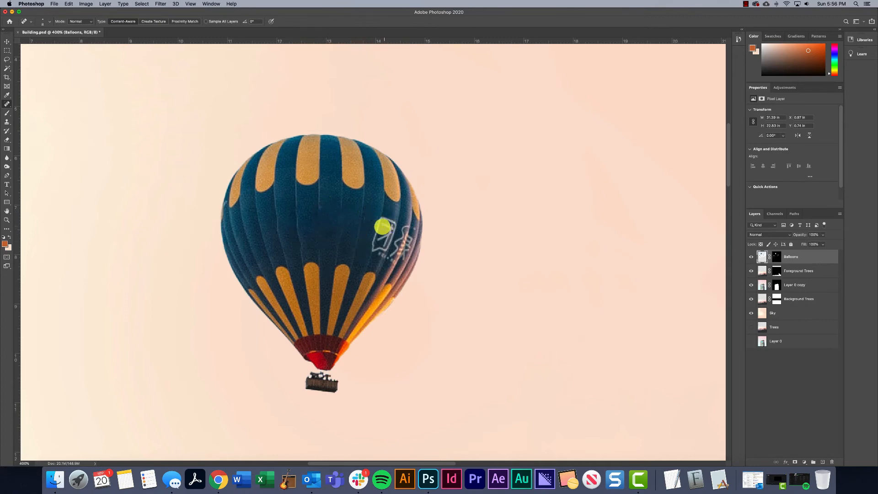
Retouch the markings on the smaller balloons around the building with the Spot Healing Brush and Patch tool
{"action": "scroll", "coordinate": [398, 234], "scroll_direction": "down", "scroll_amount": 10}
{"action": "scroll", "coordinate": [397, 235], "scroll_direction": "right", "scroll_amount": 15}
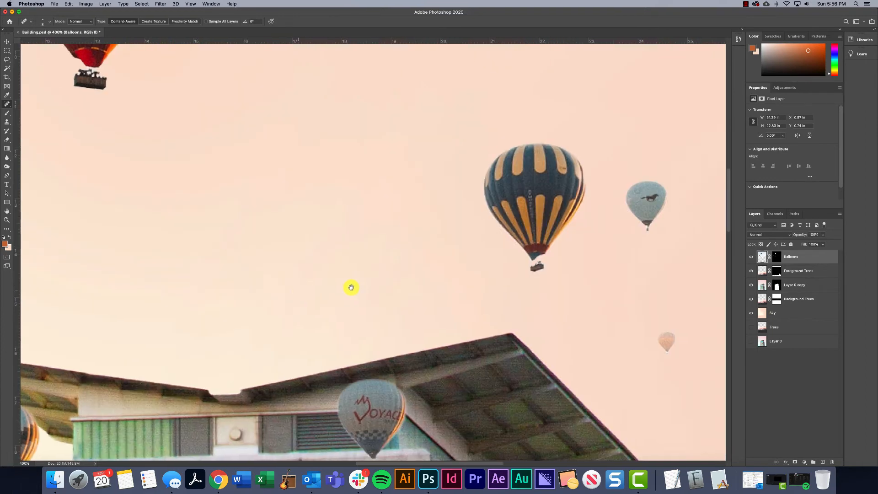
{"action": "scroll", "coordinate": [434, 288], "scroll_direction": "right", "scroll_amount": 5}
{"action": "scroll", "coordinate": [434, 288], "scroll_direction": "up", "scroll_amount": 1}
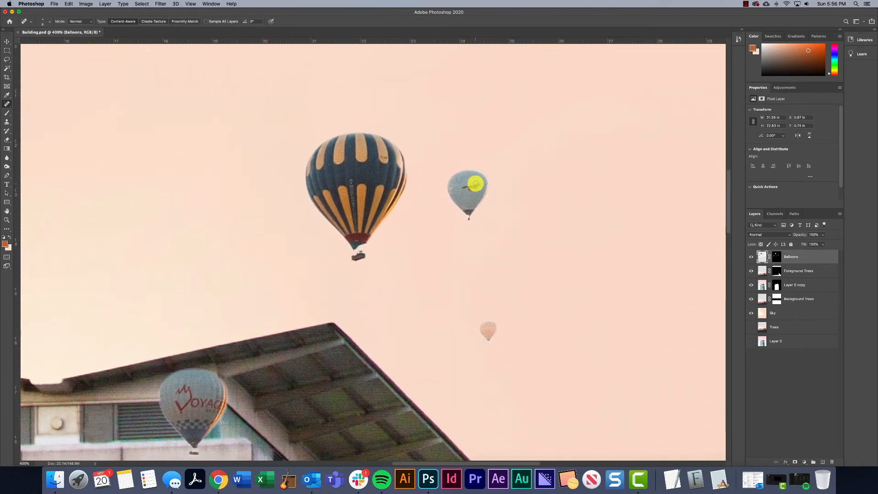
{"action": "scroll", "coordinate": [474, 188], "scroll_direction": "down", "scroll_amount": 10}
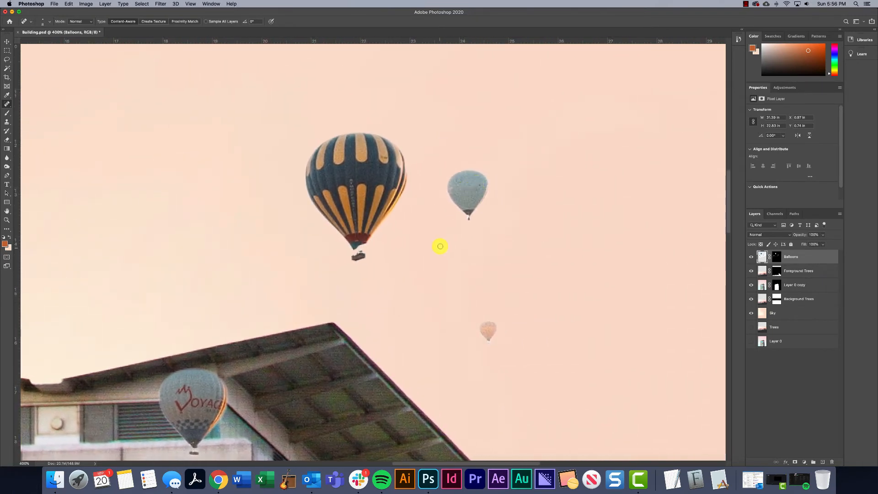
{"action": "scroll", "coordinate": [441, 245], "scroll_direction": "left", "scroll_amount": 15}
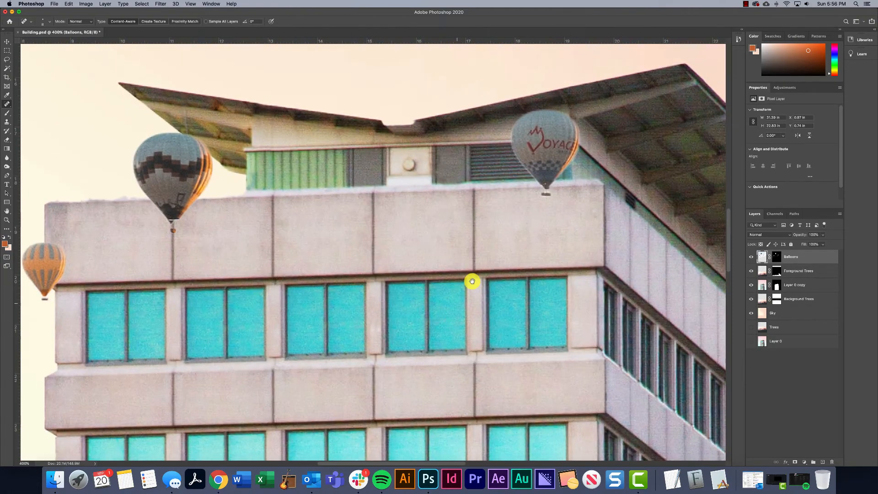
{"action": "mouse_move", "coordinate": [540, 160]}
{"action": "left_mouse_down"}
{"action": "mouse_move", "coordinate": [550, 141]}
{"action": "mouse_move", "coordinate": [567, 144]}
{"action": "left_mouse_up"}
{"action": "key", "text": "super+minus"}
{"action": "mouse_move", "coordinate": [110, 145]}
{"action": "left_mouse_down"}
{"action": "mouse_move", "coordinate": [325, 206]}
{"action": "mouse_move", "coordinate": [361, 183]}
{"action": "left_mouse_up"}
{"action": "left_click_drag", "start_coordinate": [128, 344], "coordinate": [147, 343]}
{"action": "key", "text": "shift+j"}
{"action": "key", "text": "shift+j"}
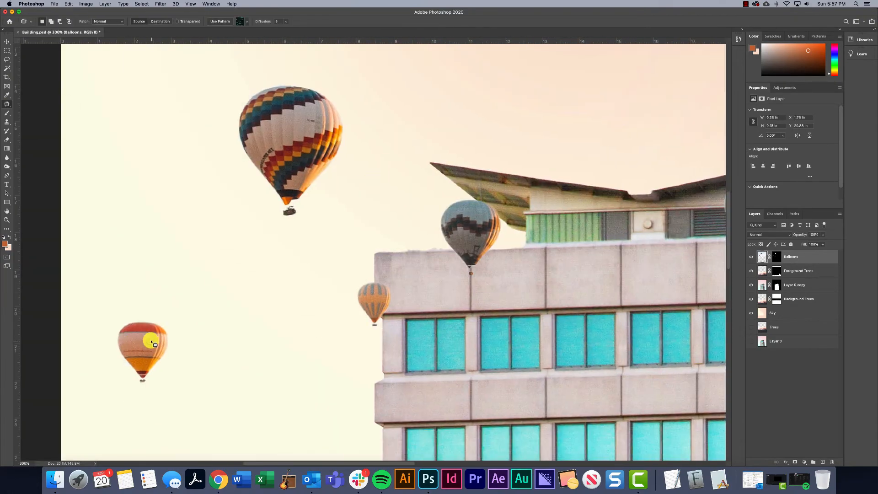
Scale the Balloons layer up to about 107% and reposition it slightly to the right over the building
{"action": "key", "text": "super+0"}
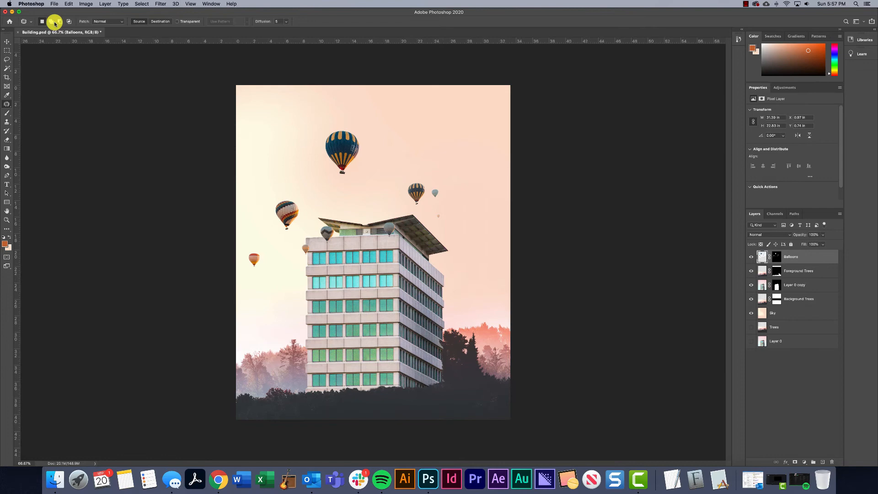
{"action": "left_click", "coordinate": [7, 41]}
{"action": "left_click_drag", "start_coordinate": [356, 170], "coordinate": [372, 172]}
{"action": "key", "text": "super+t"}
{"action": "left_click_drag", "start_coordinate": [521, 88], "coordinate": [536, 78]}
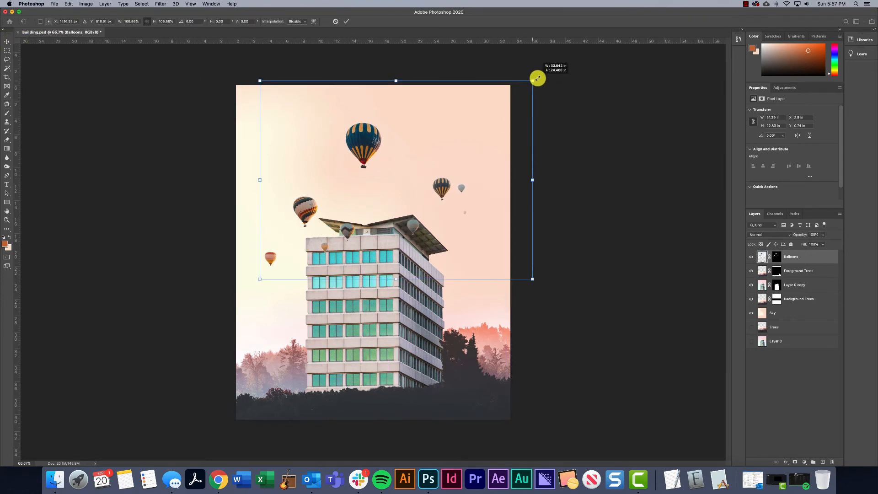
{"action": "left_click_drag", "start_coordinate": [441, 162], "coordinate": [439, 163]}
{"action": "key", "text": "Return"}
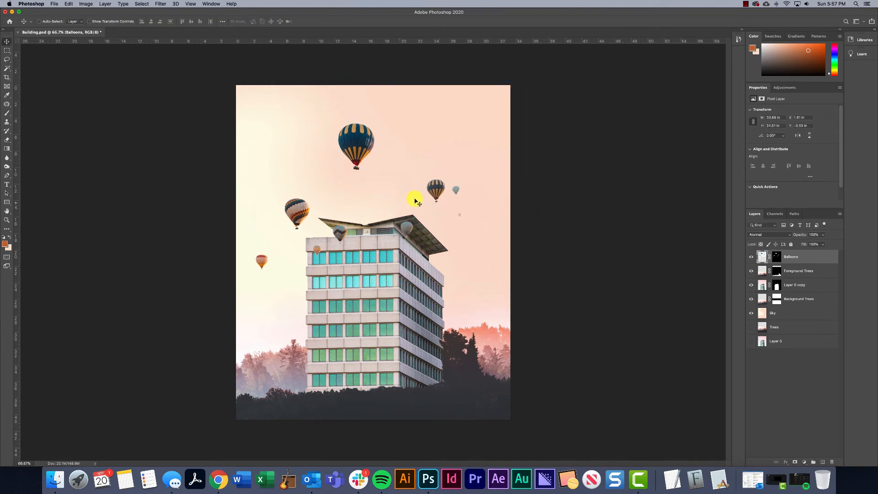
Keep a hidden duplicate of the Balloons layer below Layer 0 copy and return the original to the top of the layer stack
{"action": "left_click_drag", "start_coordinate": [797, 259], "coordinate": [796, 290]}
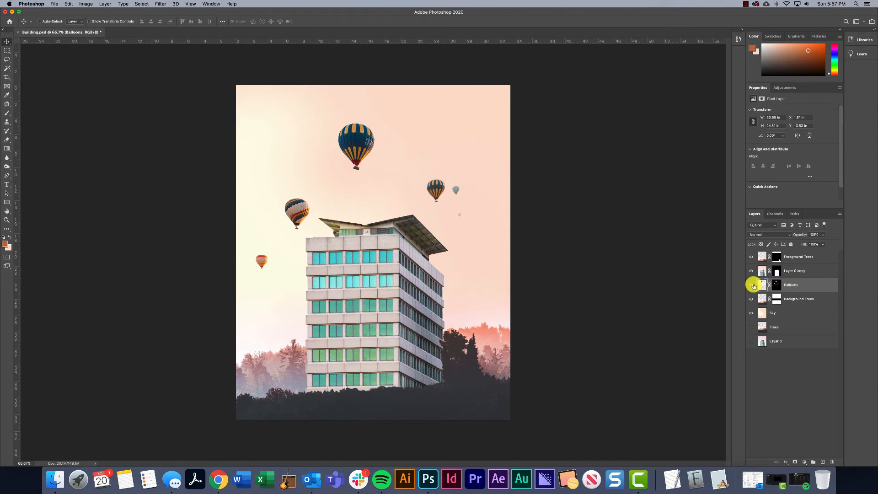
{"action": "left_click_drag", "start_coordinate": [793, 286], "coordinate": [787, 253]}
{"action": "left_click", "coordinate": [751, 299]}
Apply the layer mask of the top Balloons layer permanently to its pixels
{"action": "left_click", "coordinate": [777, 256]}
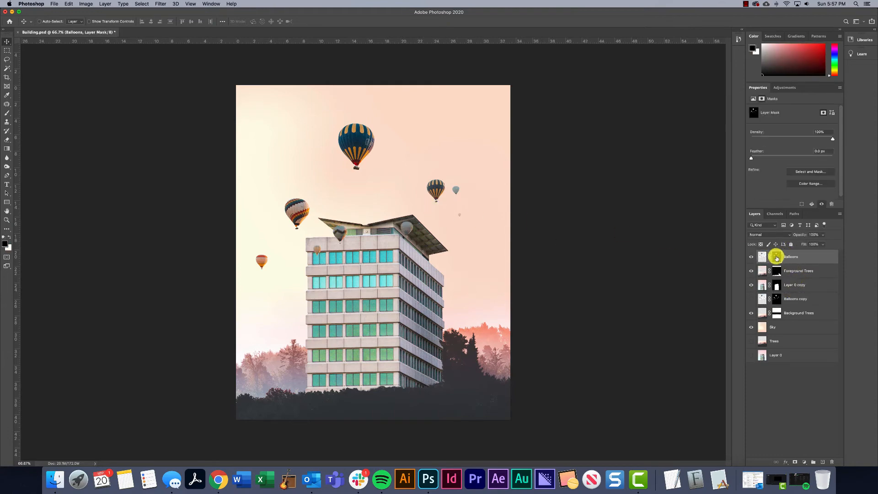
{"action": "right_click", "coordinate": [773, 256]}
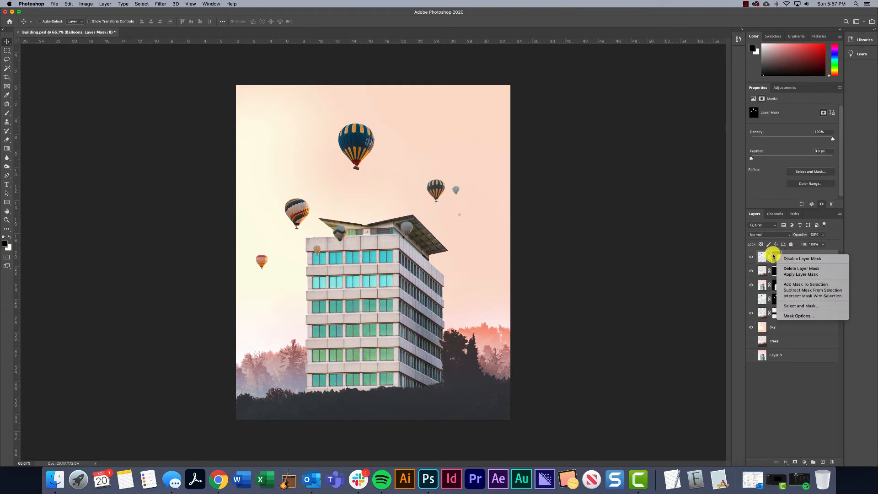
{"action": "left_click", "coordinate": [801, 274]}
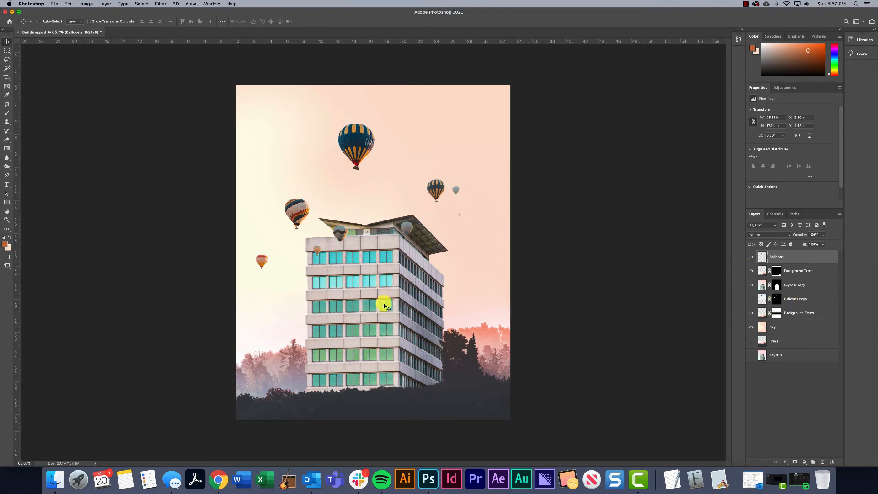
Select the multicoloured zigzag-striped balloon with a rectangular marquee and copy it to its own new layer
{"action": "left_click", "coordinate": [6, 50]}
{"action": "left_click_drag", "start_coordinate": [312, 193], "coordinate": [281, 234]}
{"action": "key", "text": "super+x"}
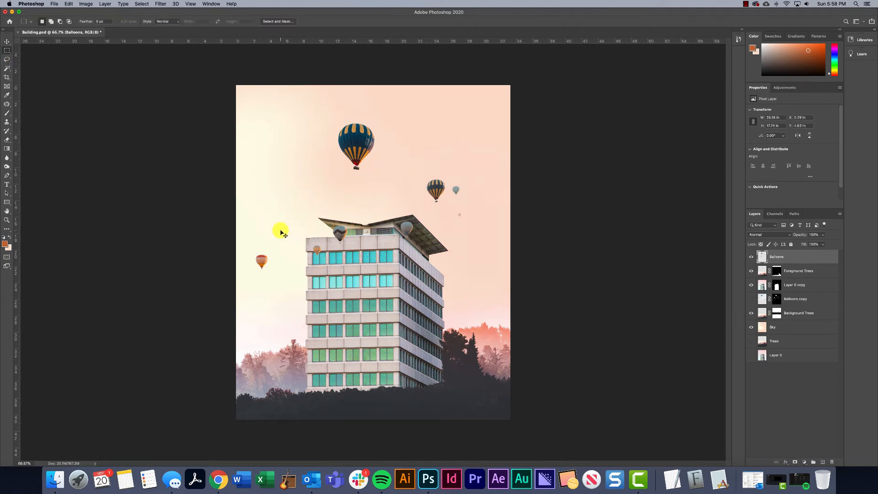
{"action": "key", "text": "super+z"}
{"action": "key", "text": "super+j"}
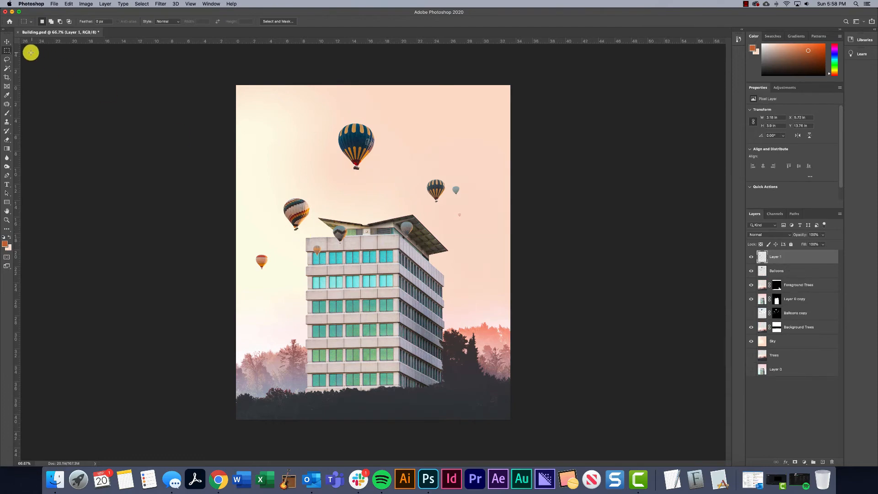
Move the copied balloon in front of the building's facade and stretch it to about 4.54 in tall
{"action": "left_click", "coordinate": [6, 41]}
{"action": "left_click_drag", "start_coordinate": [305, 217], "coordinate": [372, 266]}
{"action": "key", "text": "super+t"}
{"action": "key", "text": "super+z"}
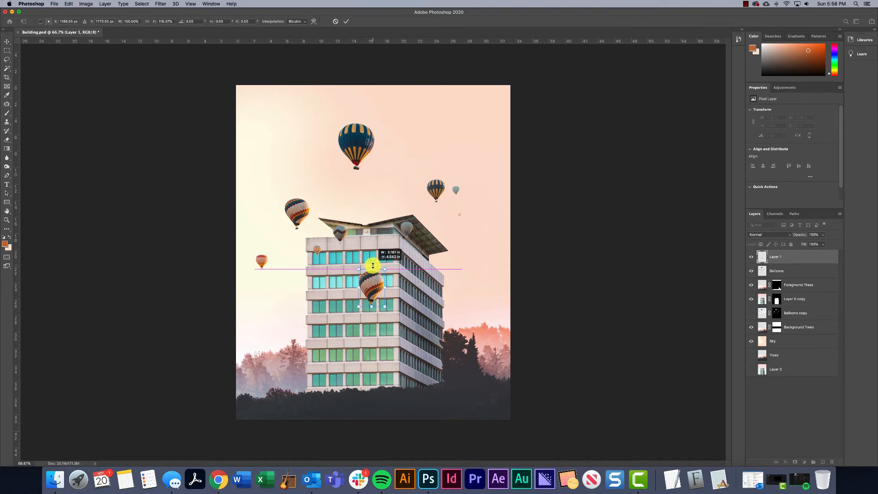
{"action": "key", "text": "Return"}
Flip the copied balloon horizontally, tilt it slightly clockwise, and shift it a little to the right on the facade
{"action": "key", "text": "ctrl+t"}
{"action": "right_click", "coordinate": [374, 279]}
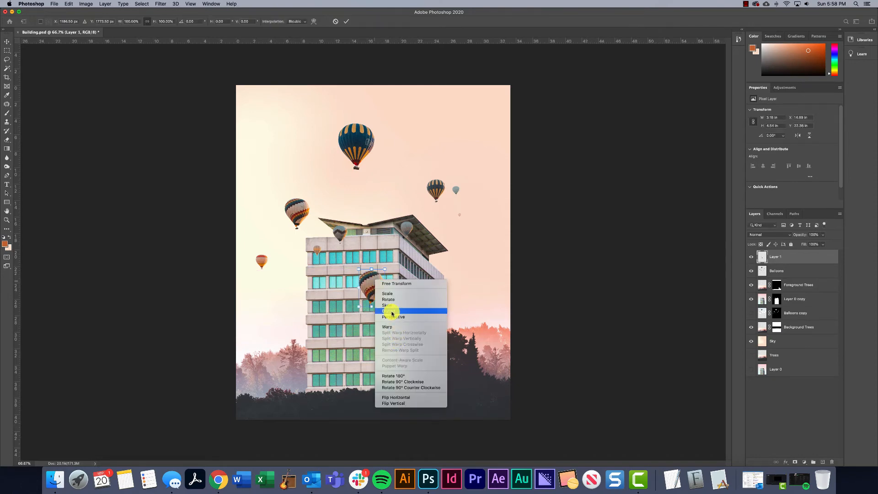
{"action": "left_click", "coordinate": [395, 397]}
{"action": "left_click_drag", "start_coordinate": [376, 286], "coordinate": [384, 288]}
{"action": "left_click_drag", "start_coordinate": [402, 270], "coordinate": [405, 274]}
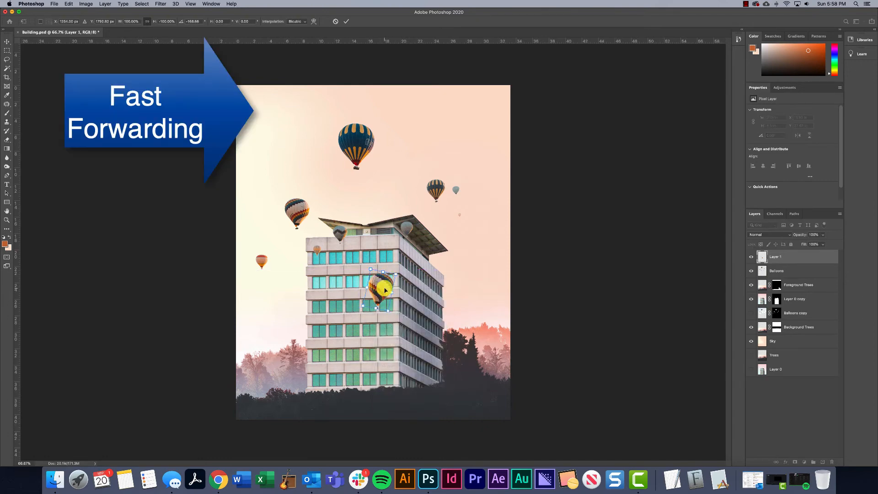
{"action": "key", "text": "Return"}
Fine-tune the flipped balloon's tilt by rotating it slightly further clockwise
{"action": "key", "text": "super+plus"}
{"action": "key", "text": "super+plus"}
{"action": "key", "text": "super+plus"}
{"action": "key", "text": "j"}
{"action": "key", "text": "super+minus"}
{"action": "key", "text": "super+minus"}
{"action": "key", "text": "super+minus"}
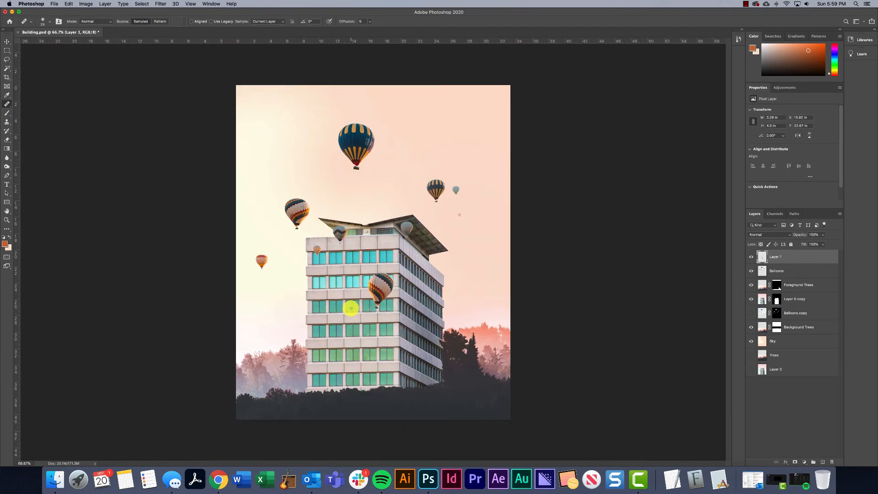
{"action": "key", "text": "super+t"}
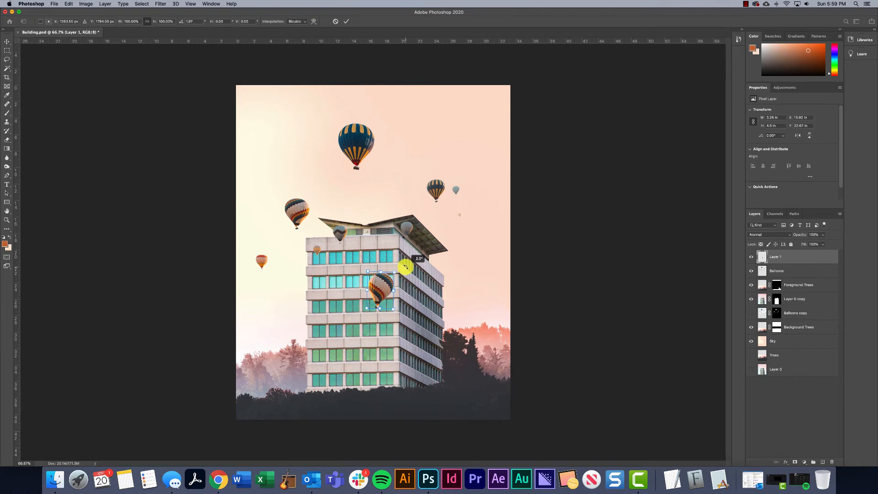
{"action": "left_click_drag", "start_coordinate": [405, 266], "coordinate": [403, 267]}
{"action": "key", "text": "Return"}
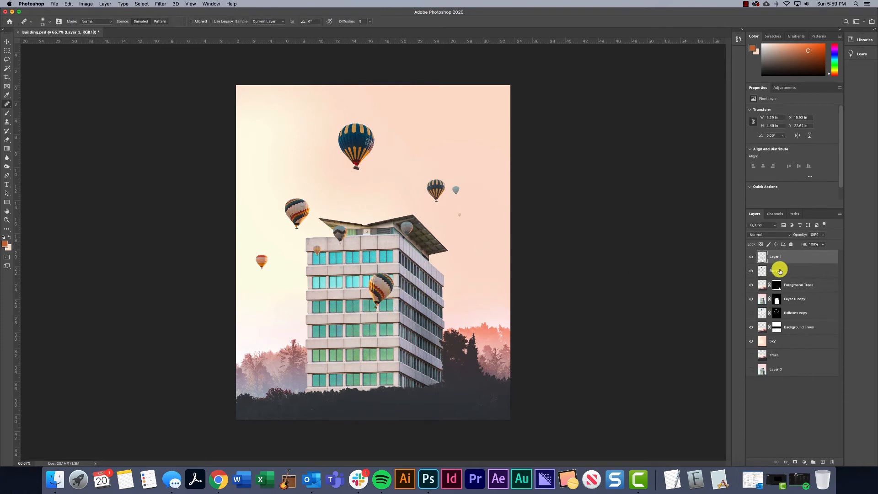
Place the Balloons layer directly below Layer 0 copy so its balloons sit behind the building
{"action": "left_click", "coordinate": [793, 273]}
{"action": "left_click_drag", "start_coordinate": [788, 275], "coordinate": [784, 309]}
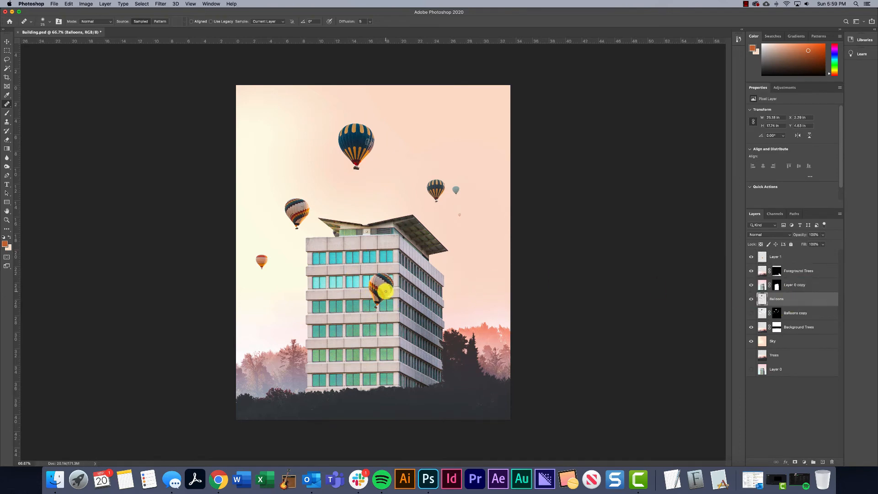
{"action": "left_click", "coordinate": [7, 41]}
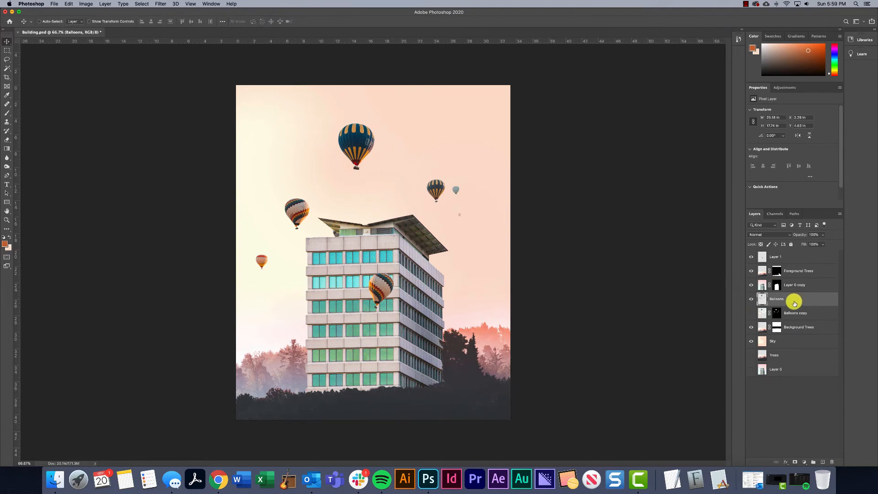
Rename the facade balloon's layer Front Balloon and duplicate it directly beneath itself
{"action": "left_click", "coordinate": [749, 257]}
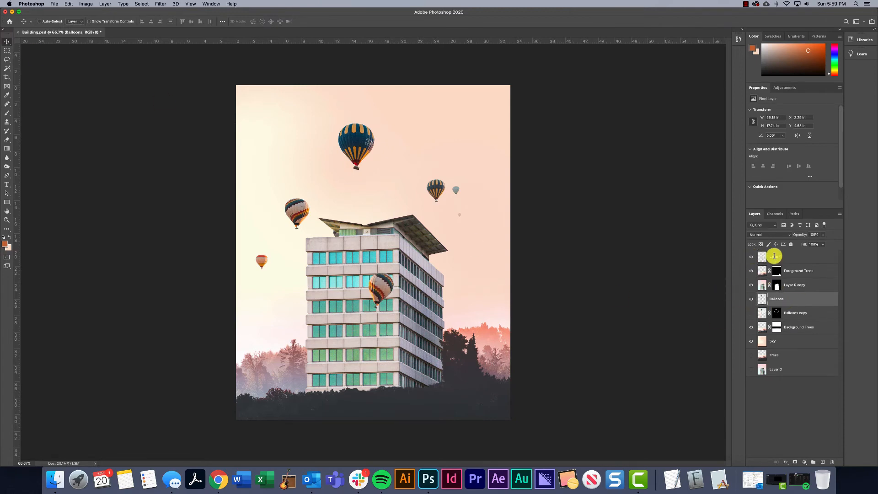
{"action": "double_click", "coordinate": [776, 257]}
{"action": "type", "text": "Front Balloon"}
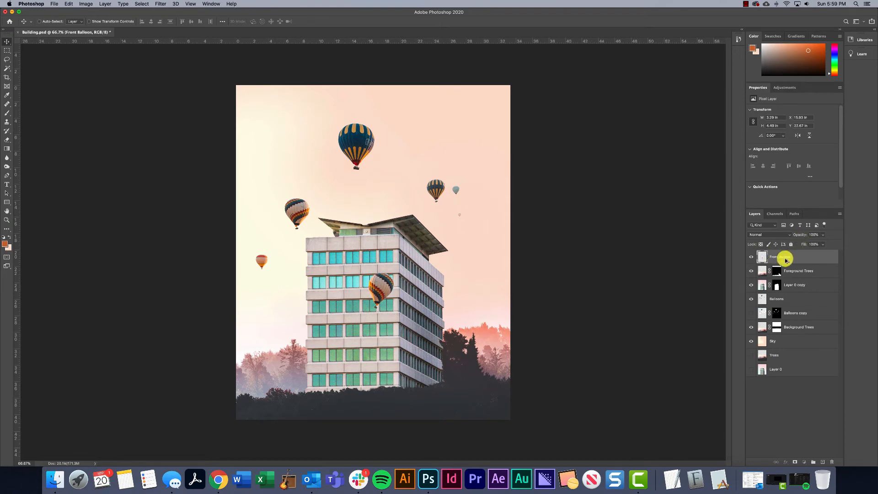
{"action": "left_click_drag", "start_coordinate": [786, 259], "coordinate": [784, 265]}
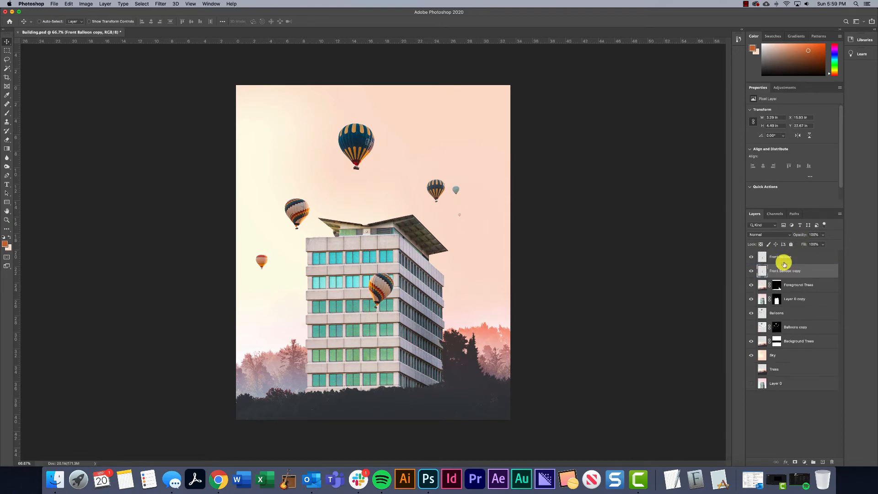
Shift the Front Balloon copy to the left and stretch it to about 5.01 in wide and 4.01 in tall
{"action": "left_click_drag", "start_coordinate": [382, 296], "coordinate": [343, 273]}
{"action": "key", "text": "super+t"}
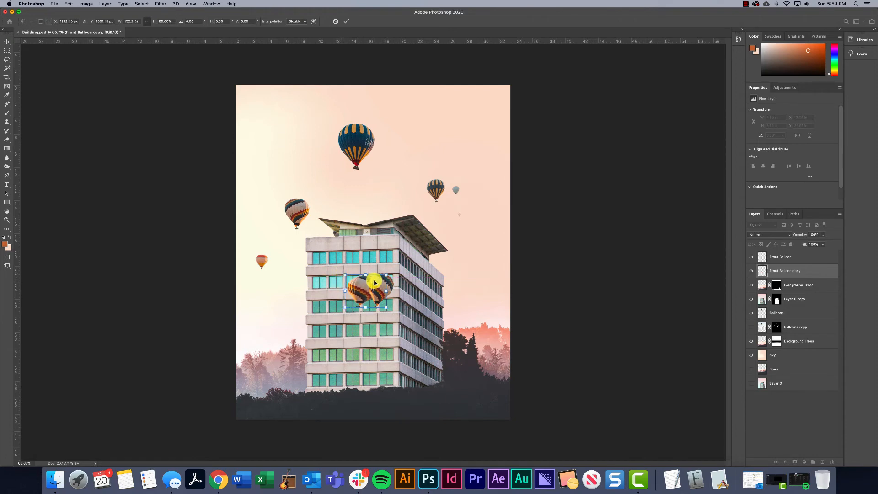
{"action": "key", "text": "Return"}
Lower the Front Balloon copy's opacity to about 53% and add a layer mask to it
{"action": "key", "text": "super+equal"}
{"action": "key", "text": "super+equal"}
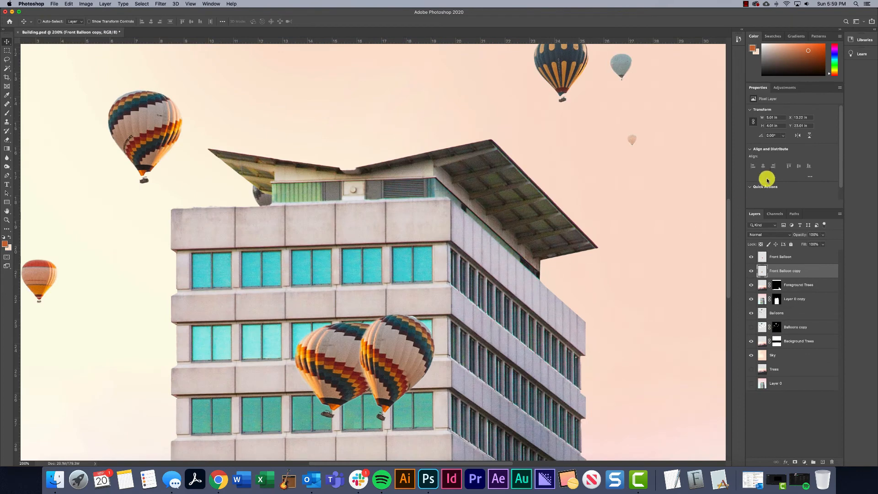
{"action": "left_click_drag", "start_coordinate": [808, 243], "coordinate": [809, 243]}
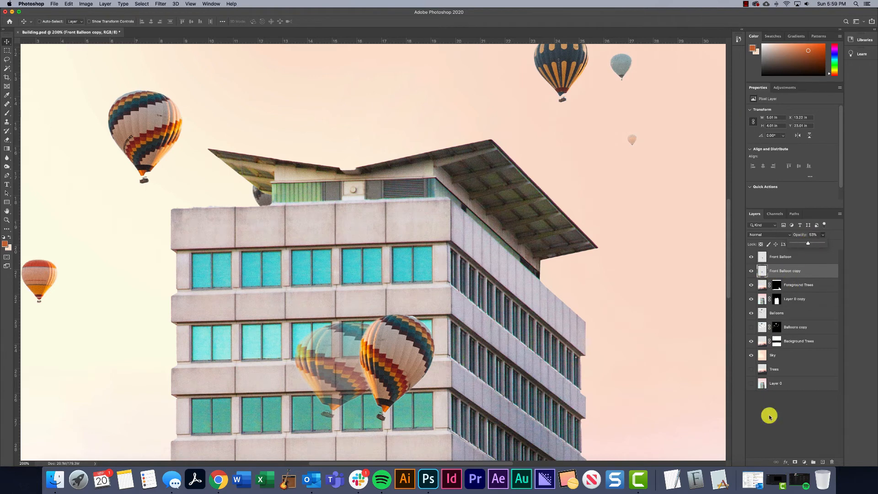
{"action": "left_click", "coordinate": [795, 461]}
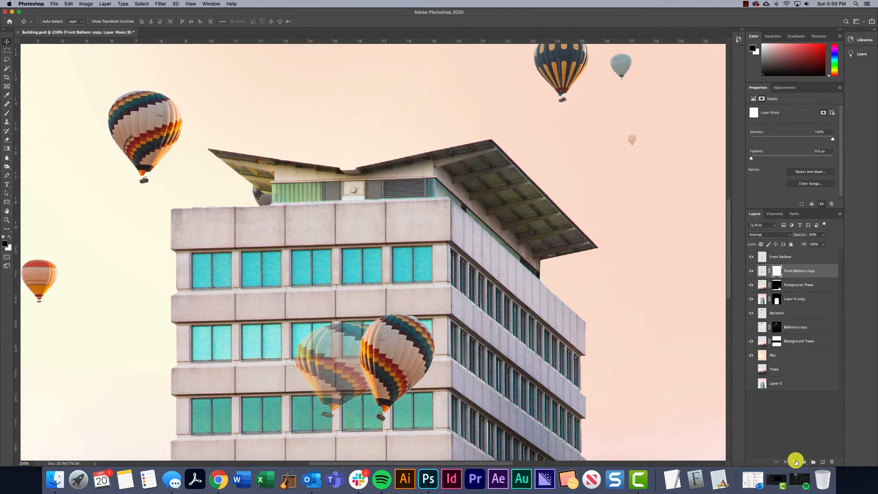
Outline the ghosted balloon's parts over the wall with the Polygonal Lasso and mask them out, leaving a reflection only in the windows
{"action": "left_click", "coordinate": [6, 60]}
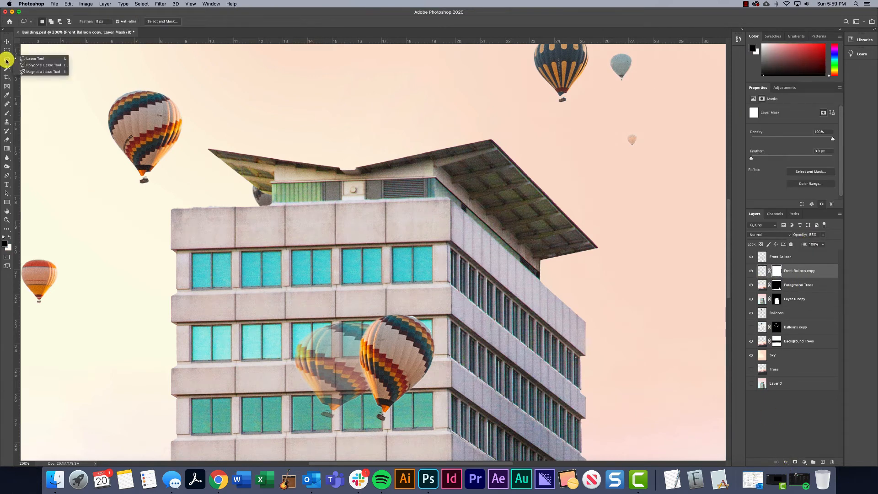
{"action": "left_click", "coordinate": [32, 65]}
{"action": "left_click", "coordinate": [332, 319]}
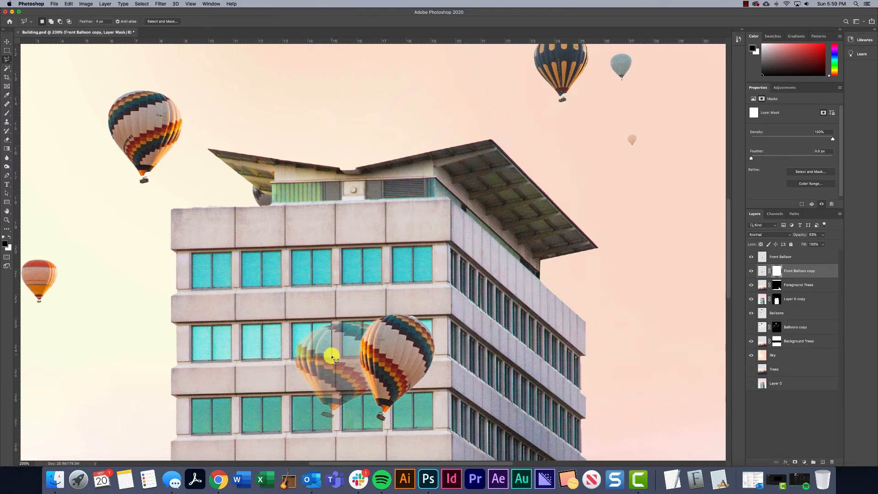
{"action": "left_click", "coordinate": [332, 358]}
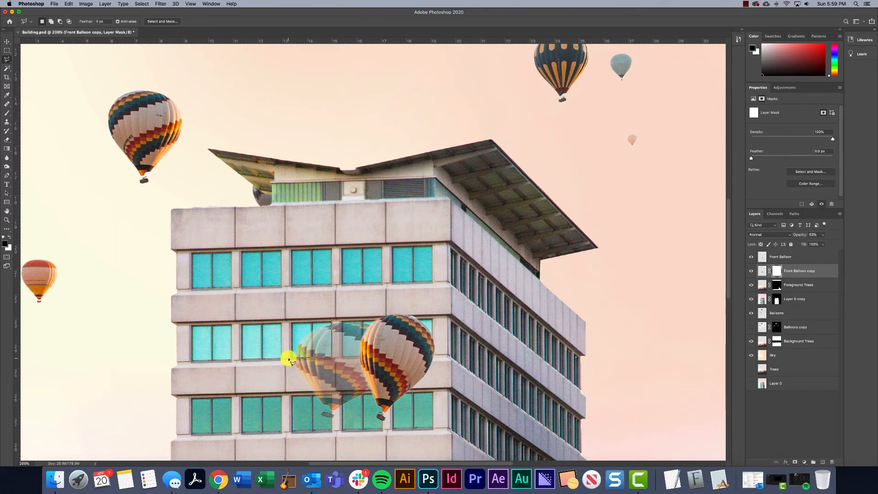
{"action": "left_click", "coordinate": [289, 359]}
{"action": "left_click", "coordinate": [295, 395]}
{"action": "left_click", "coordinate": [367, 393]}
{"action": "left_click", "coordinate": [343, 357]}
{"action": "left_click", "coordinate": [343, 320]}
{"action": "left_click", "coordinate": [332, 320]}
{"action": "key", "text": "x"}
{"action": "key", "text": "BackSpace"}
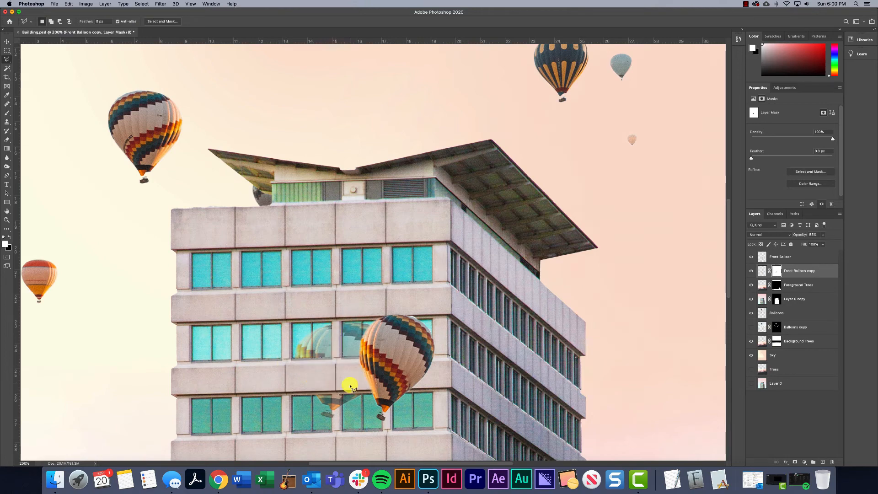
Move the Front Balloon slightly up and to the left on the facade, partly over its reflection
{"action": "key", "text": "super+minus"}
{"action": "key", "text": "super+minus"}
{"action": "left_click", "coordinate": [7, 42]}
{"action": "left_click", "coordinate": [779, 256]}
{"action": "left_click_drag", "start_coordinate": [378, 288], "coordinate": [372, 283]}
{"action": "key", "text": "super+plus"}
{"action": "key", "text": "super+plus"}
Add a layer mask to the Front Balloon layer and switch to the Brush tool
{"action": "left_click", "coordinate": [780, 256]}
{"action": "left_click", "coordinate": [794, 462]}
{"action": "key", "text": "b"}
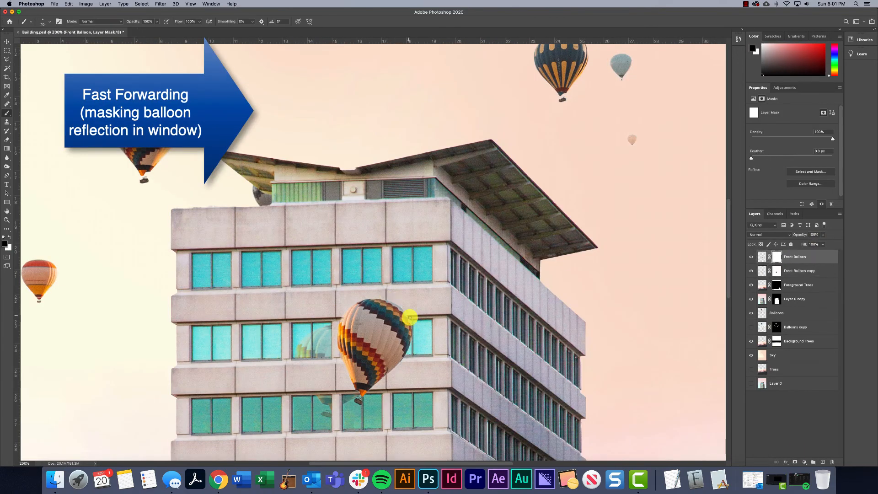
{"action": "key", "text": "super+minus"}
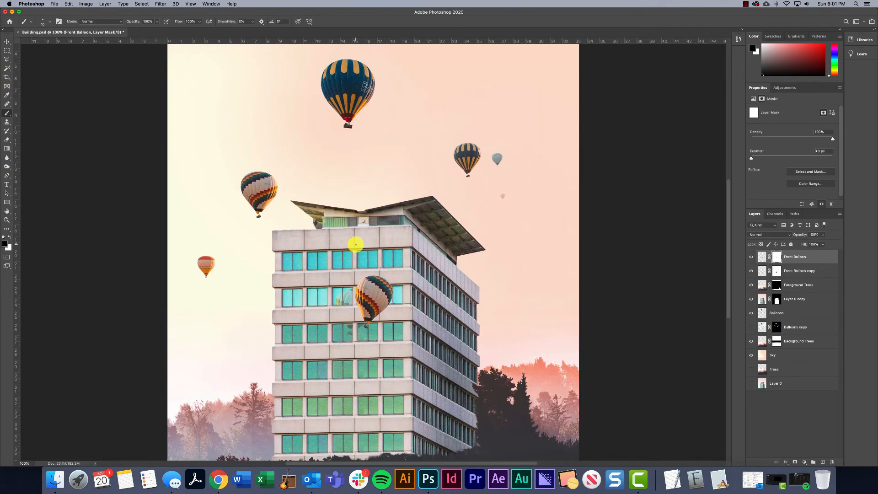
{"action": "key", "text": "i"}
{"action": "left_click_drag", "start_coordinate": [362, 309], "coordinate": [361, 309]}
{"action": "key", "text": "b"}
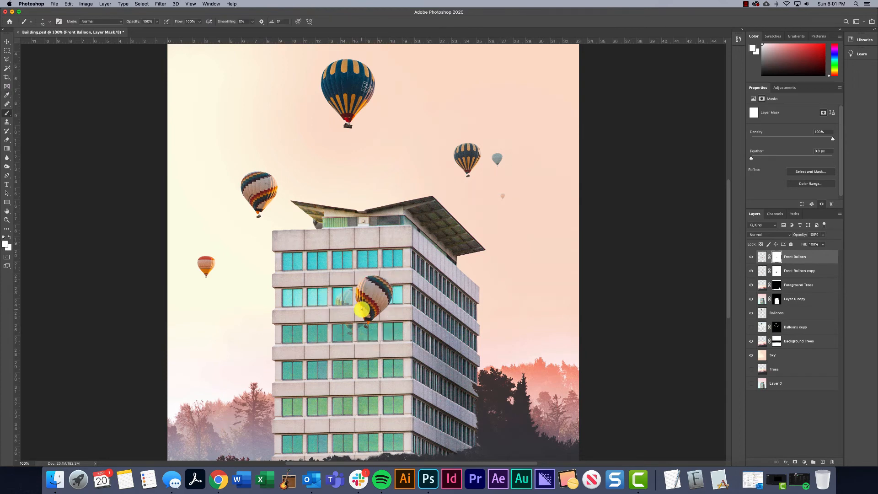
Target the Front Balloon layer's image instead of its mask and sample a light orange from the balloon for the brush
{"action": "left_click", "coordinate": [761, 256]}
{"action": "key", "text": "i"}
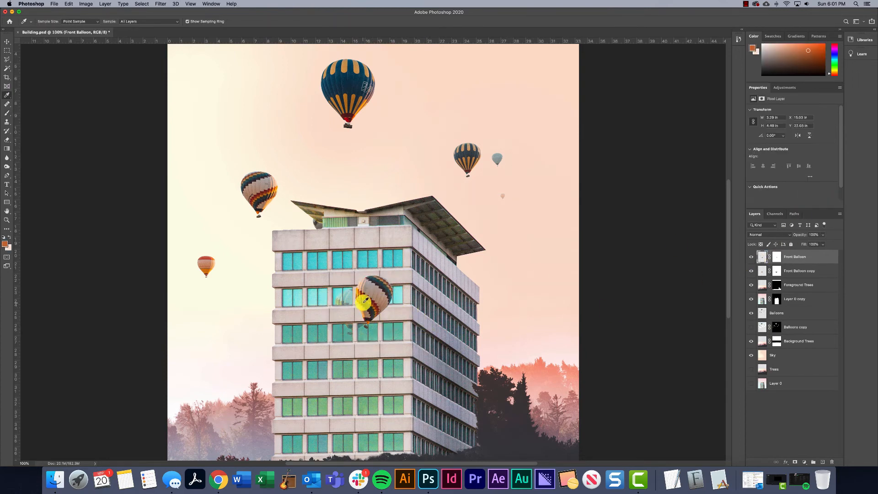
{"action": "left_click_drag", "start_coordinate": [365, 300], "coordinate": [364, 301]}
{"action": "left_click", "coordinate": [8, 108]}
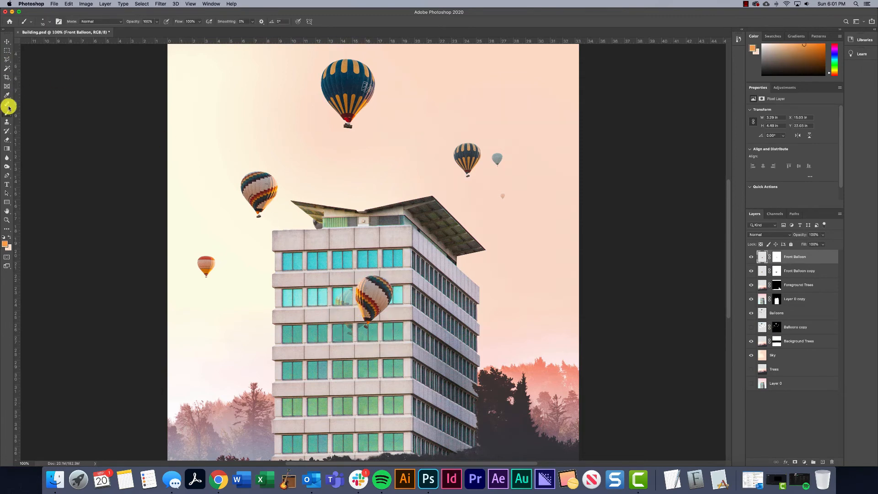
Add a new layer above Front Balloon and clip it to that layer
{"action": "left_click", "coordinate": [823, 461]}
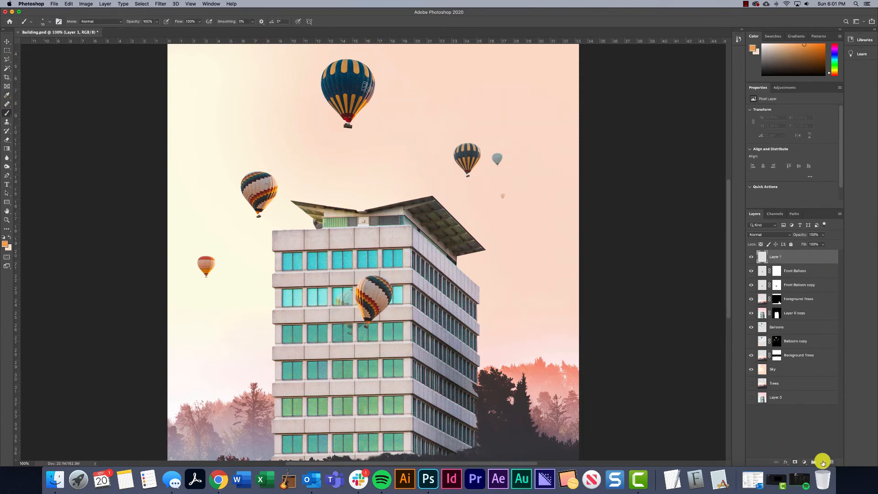
{"action": "right_click", "coordinate": [776, 257]}
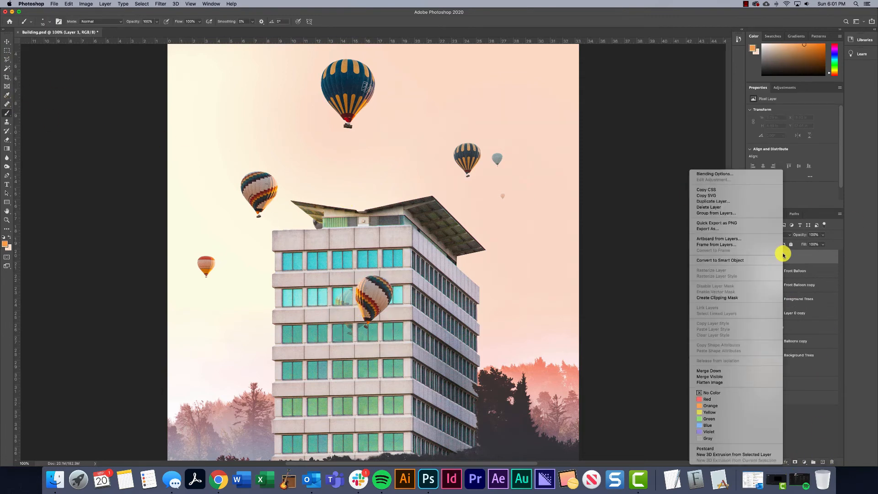
{"action": "left_click", "coordinate": [720, 295]}
{"action": "left_click", "coordinate": [761, 261], "text": "alt"}
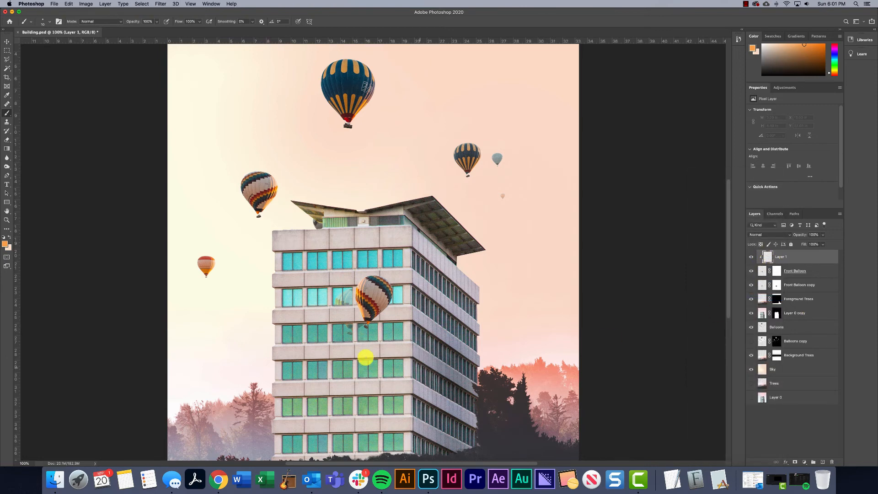
Enlarge the brush and paint the sampled orange along the front balloon's edges on the clipped layer
{"action": "key", "text": "bracketright"}
{"action": "key", "text": "bracketright"}
{"action": "key", "text": "bracketright"}
{"action": "key", "text": "bracketright"}
{"action": "key", "text": "bracketright"}
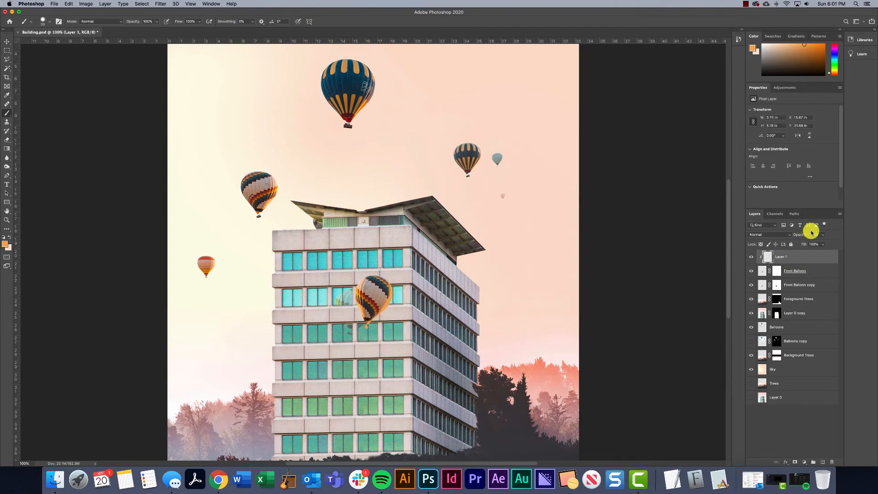
Set the clipped paint layer's opacity to about 53% and its blend mode to Soft Light
{"action": "left_click", "coordinate": [823, 235]}
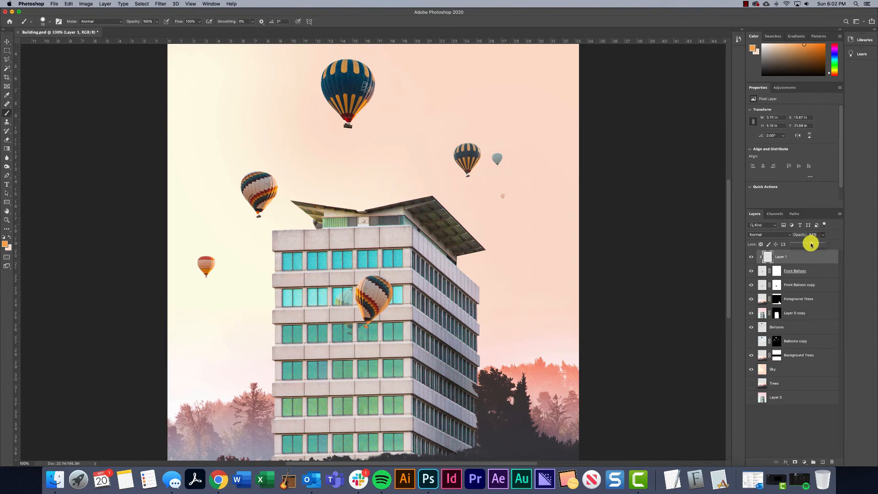
{"action": "left_click", "coordinate": [777, 235]}
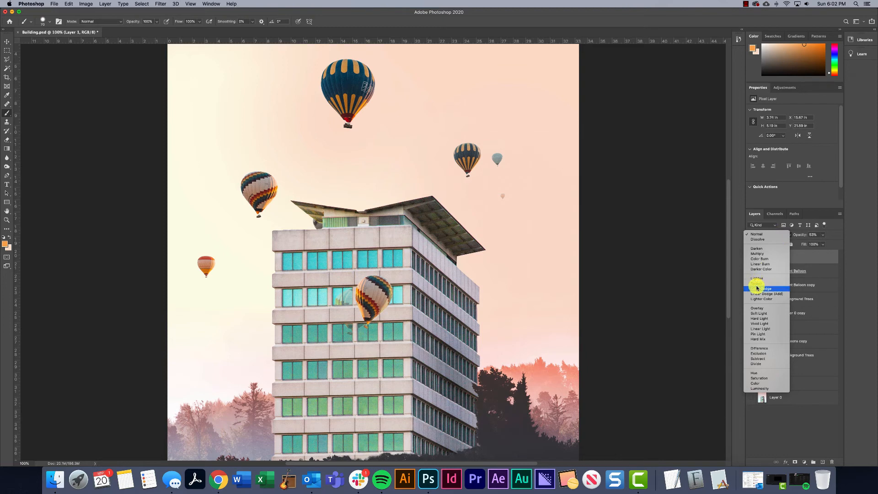
{"action": "left_click", "coordinate": [758, 314]}
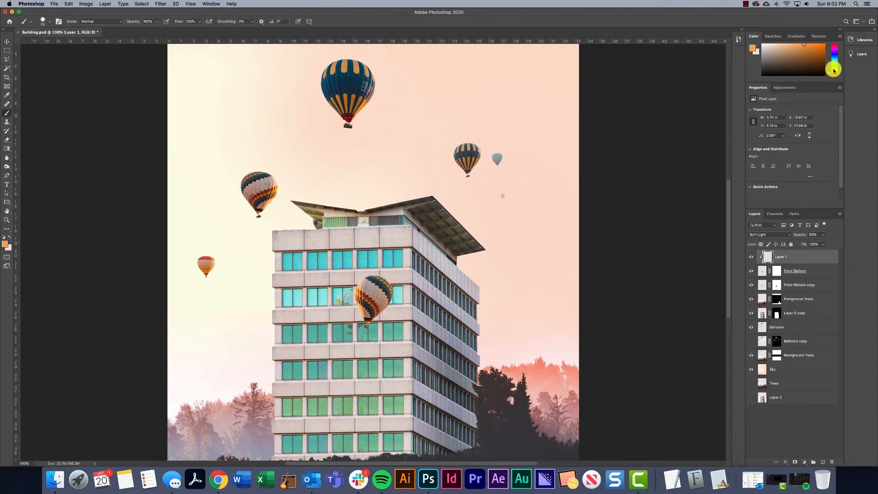
Choose a yellow paint colour and brush it over the front balloon on the clipped layer
{"action": "left_click_drag", "start_coordinate": [833, 73], "coordinate": [834, 71]}
{"action": "left_click", "coordinate": [798, 47]}
{"action": "mouse_move", "coordinate": [392, 299]}
{"action": "left_mouse_down"}
{"action": "mouse_move", "coordinate": [369, 324]}
{"action": "mouse_move", "coordinate": [386, 304]}
{"action": "left_mouse_up"}
{"action": "key", "text": "super+minus"}
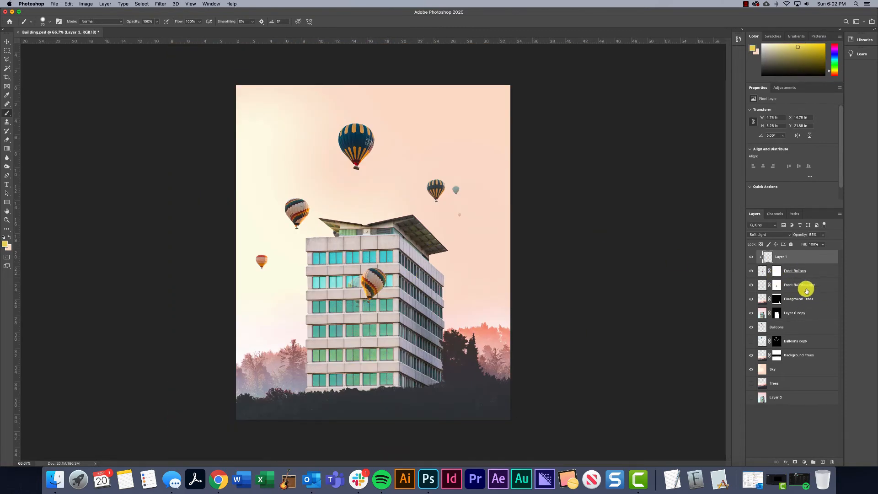
Toggle the Balloons layer's visibility to compare the scene with and without the background balloons
{"action": "left_click", "coordinate": [778, 328]}
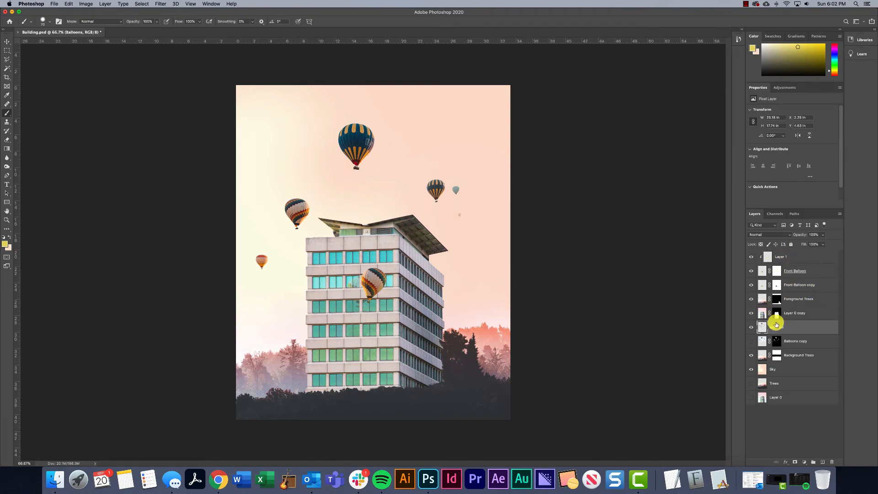
{"action": "left_click", "coordinate": [751, 327]}
{"action": "left_click", "coordinate": [751, 328]}
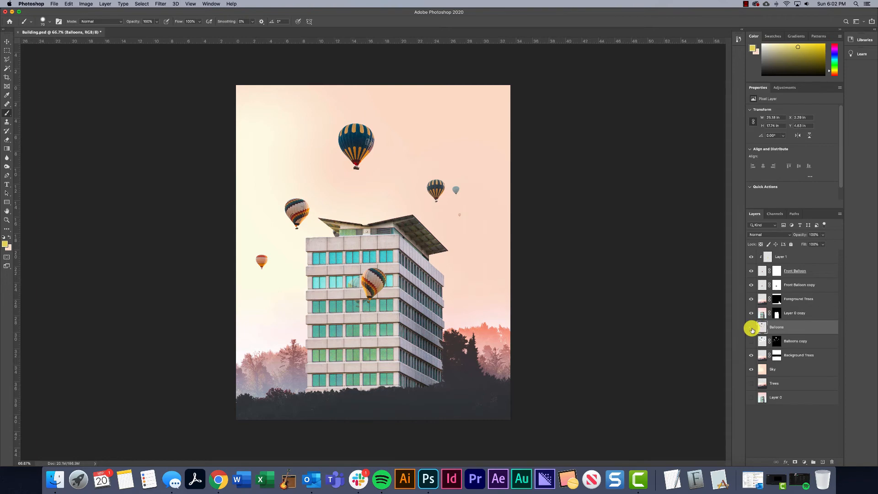
{"action": "left_click", "coordinate": [751, 327]}
{"action": "left_click", "coordinate": [751, 328]}
{"action": "left_click", "coordinate": [751, 328]}
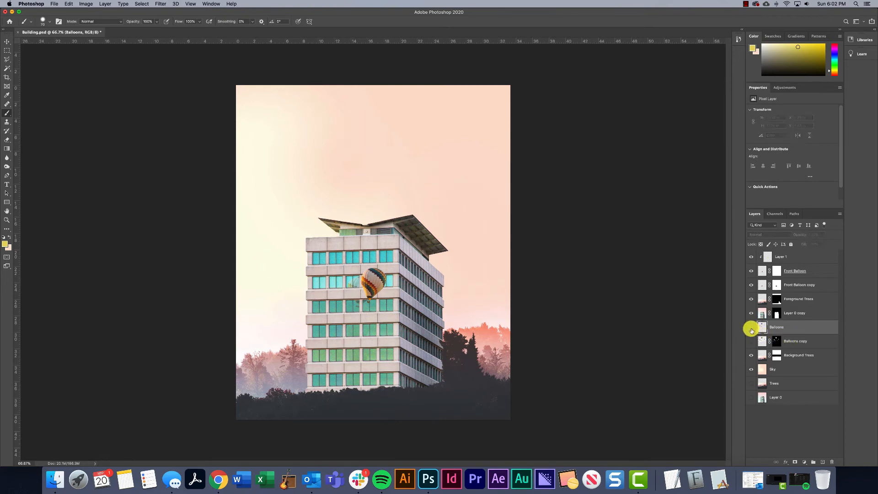
{"action": "left_click", "coordinate": [751, 328]}
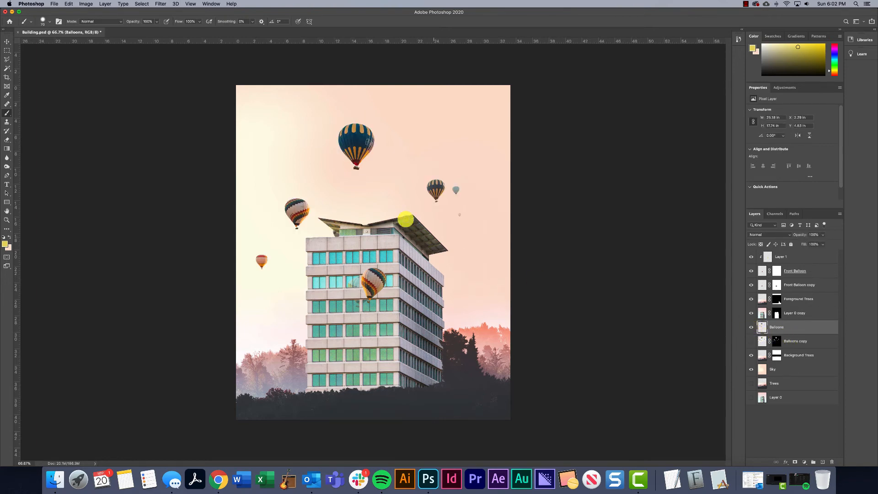
{"action": "left_click", "coordinate": [751, 328]}
{"action": "left_click", "coordinate": [751, 328]}
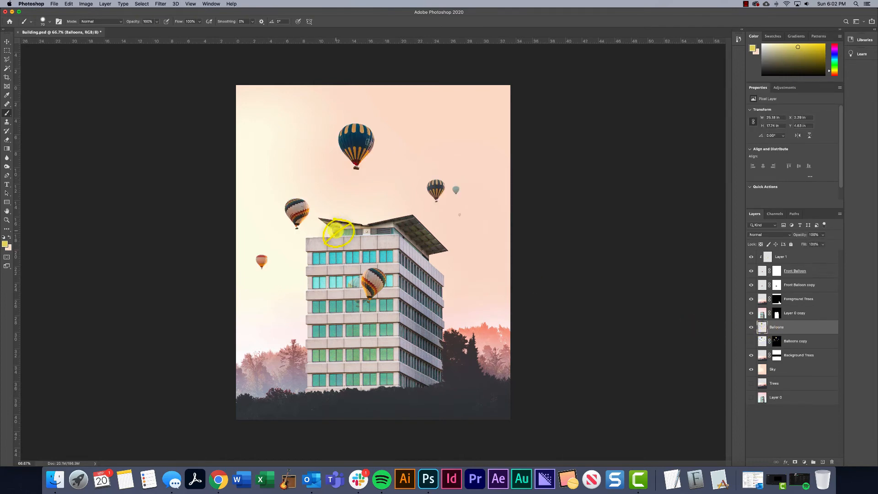
Add a layer mask to the Balloons layer and swap the paint colour to black for masking
{"action": "left_click", "coordinate": [795, 462]}
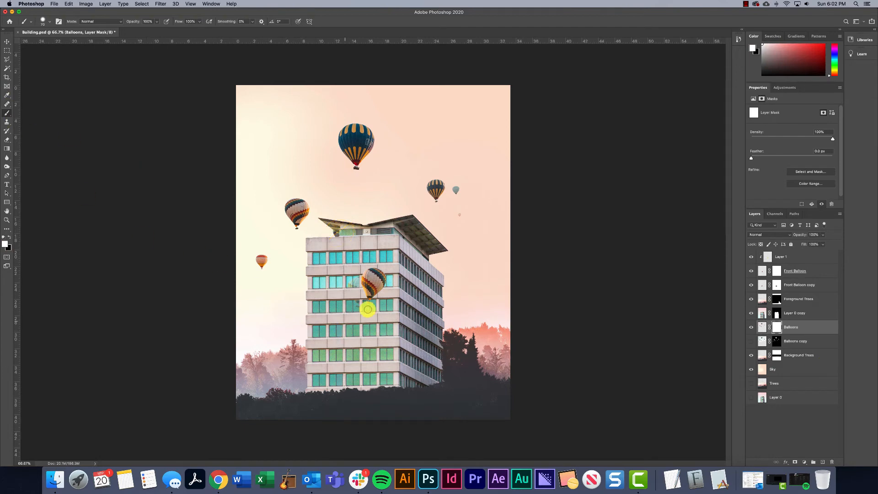
{"action": "key", "text": "x"}
Copy the two selected small pale balloons to a new layer and move them to the sky left of the building, above the trees
{"action": "left_click", "coordinate": [762, 327]}
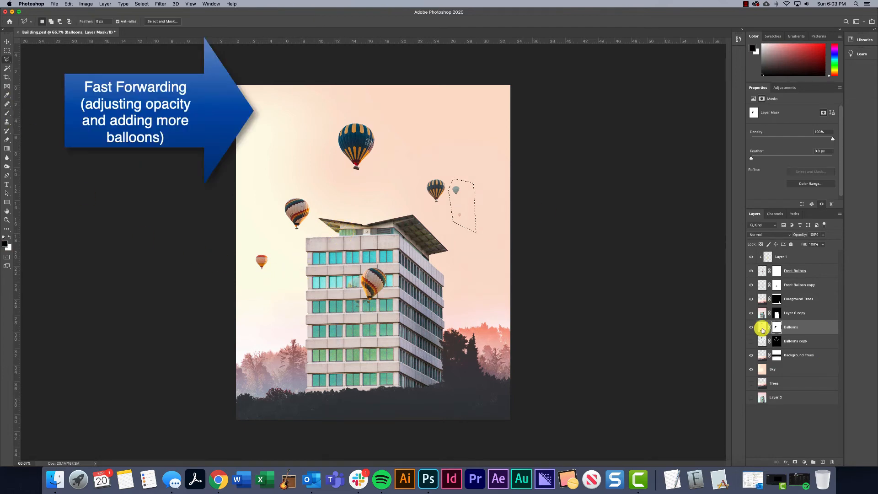
{"action": "key", "text": "super+j"}
{"action": "key", "text": "v"}
{"action": "left_click_drag", "start_coordinate": [456, 190], "coordinate": [281, 290]}
Add a layer mask to the copied pale balloons' layer and lower its opacity to about 36%
{"action": "left_click", "coordinate": [795, 462]}
{"action": "left_click", "coordinate": [822, 234]}
{"action": "left_click_drag", "start_coordinate": [838, 243], "coordinate": [817, 244]}
{"action": "left_click", "coordinate": [795, 271]}
{"action": "left_click", "coordinate": [799, 285], "text": "shift"}
{"action": "key", "text": "super+g"}
{"action": "left_click", "coordinate": [751, 254]}
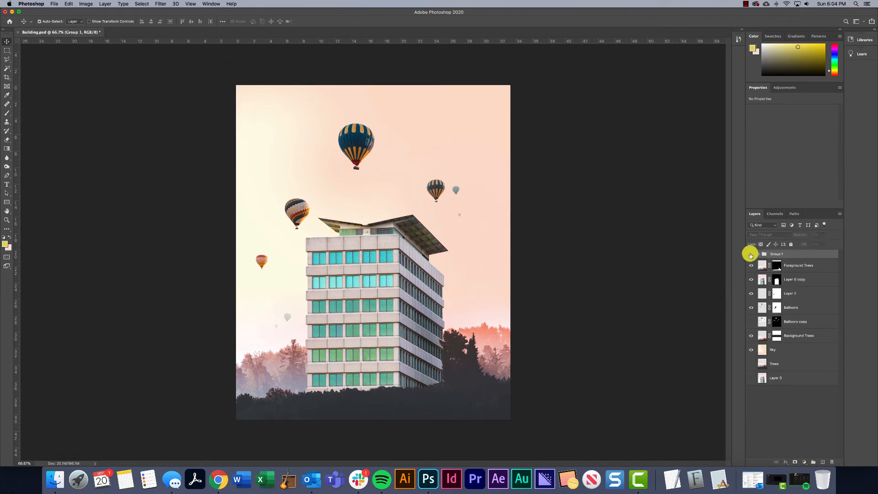
{"action": "key", "text": "super+z"}
{"action": "key", "text": "super+z"}
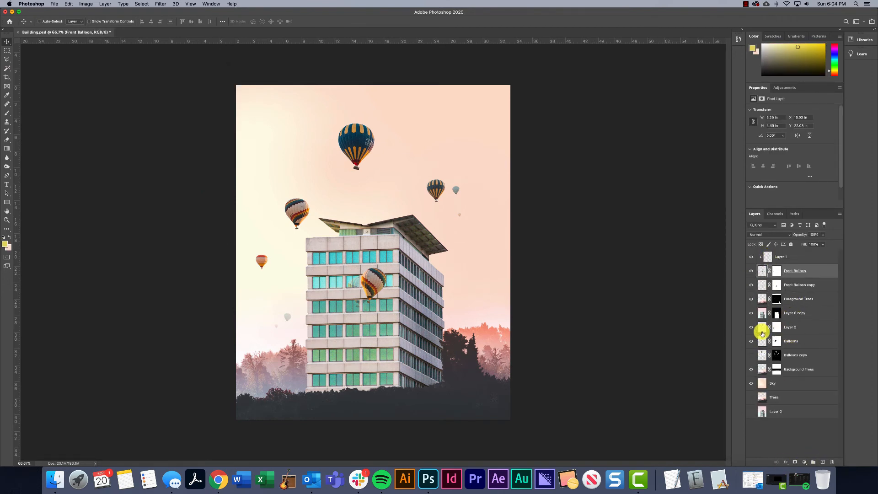
Group the Layer 2, Balloons and Balloons copy layers and name the group Background Balloons
{"action": "left_click", "coordinate": [791, 327]}
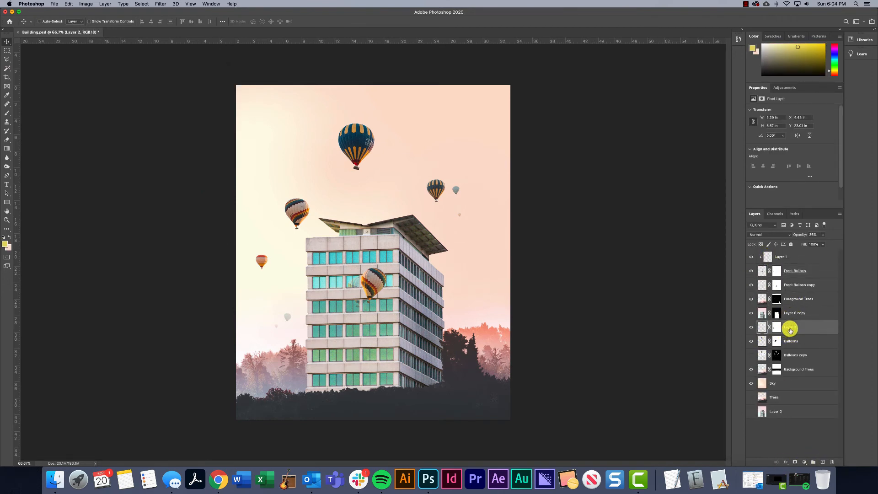
{"action": "left_click", "coordinate": [798, 355], "text": "shift"}
{"action": "left_click", "coordinate": [812, 462]}
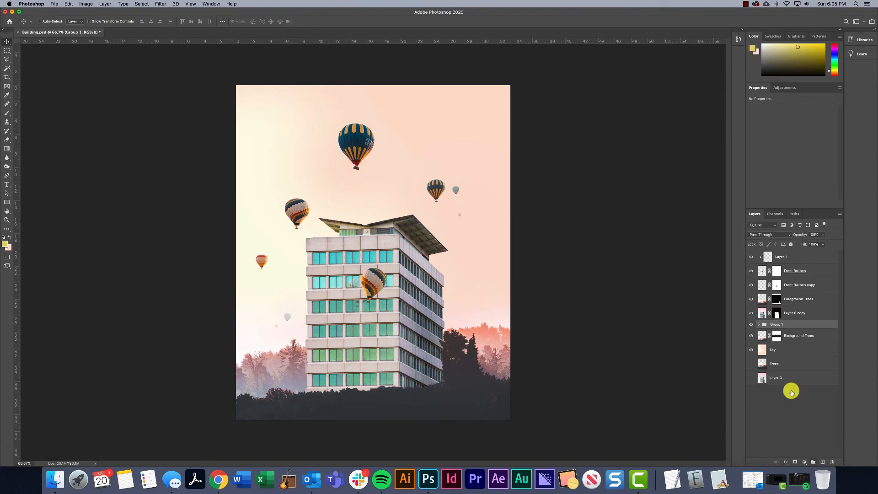
{"action": "double_click", "coordinate": [777, 325]}
{"action": "type", "text": "Background Balloons"}
{"action": "key", "text": "Return"}
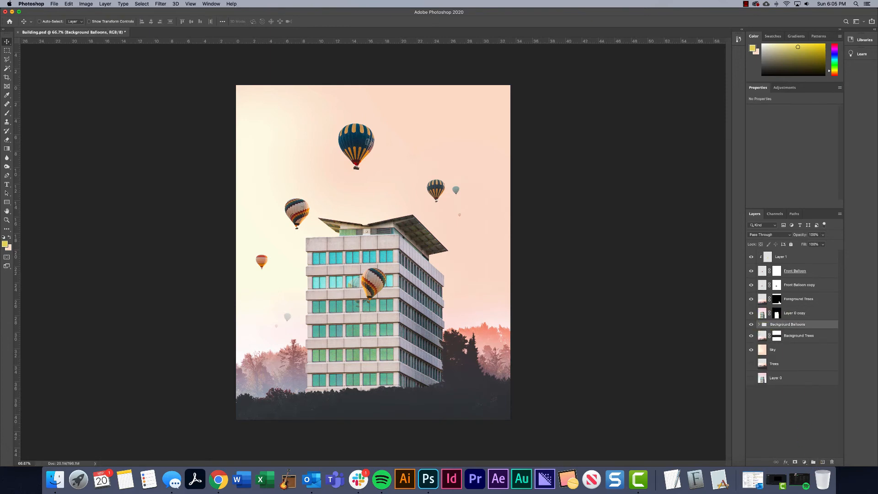
Open the list of fill and adjustment layers for the Background Balloons group
{"action": "left_click", "coordinate": [804, 462]}
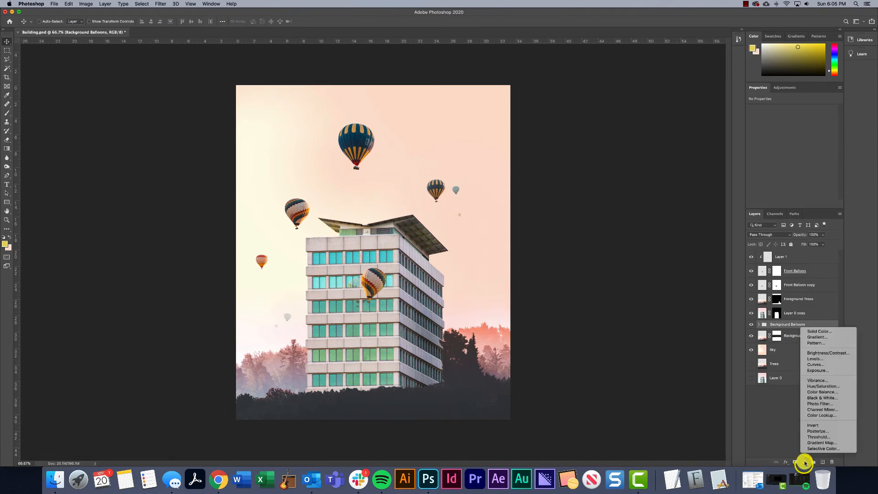
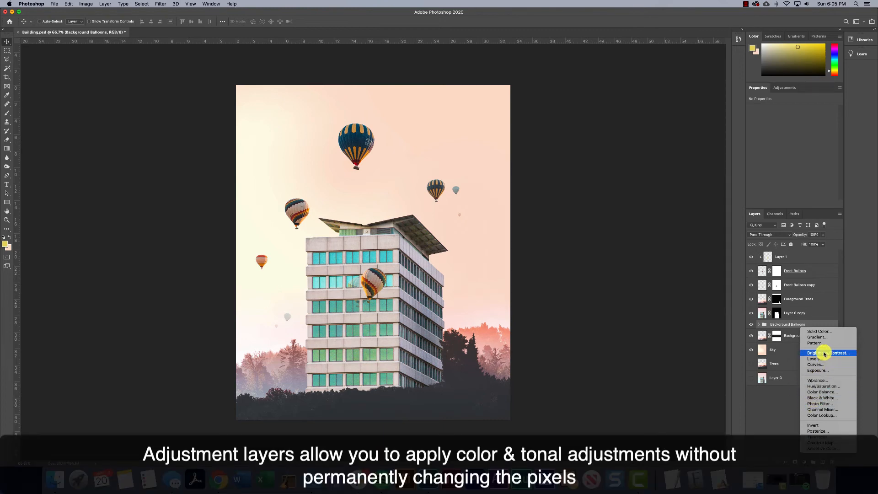
Add a Color Balance adjustment with magenta-green -20 and yellow-blue about +39, and clip it to the Background Balloons group
{"action": "left_click", "coordinate": [821, 392]}
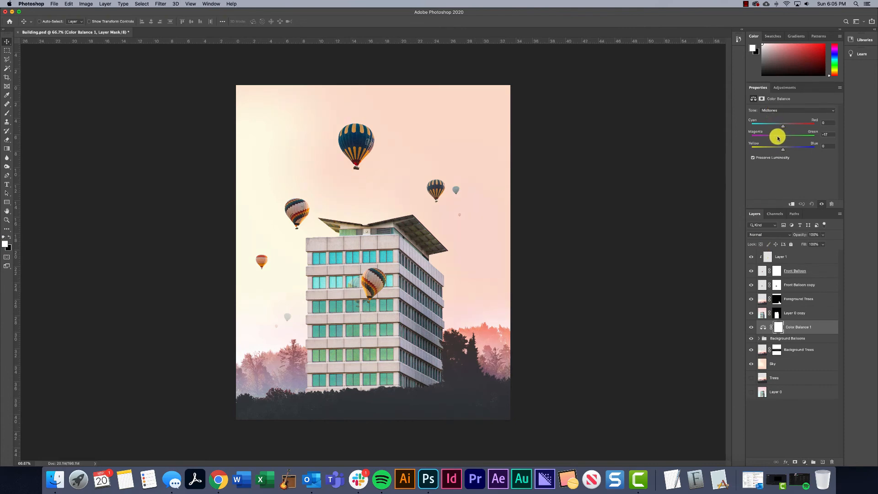
{"action": "left_click_drag", "start_coordinate": [784, 148], "coordinate": [795, 148]}
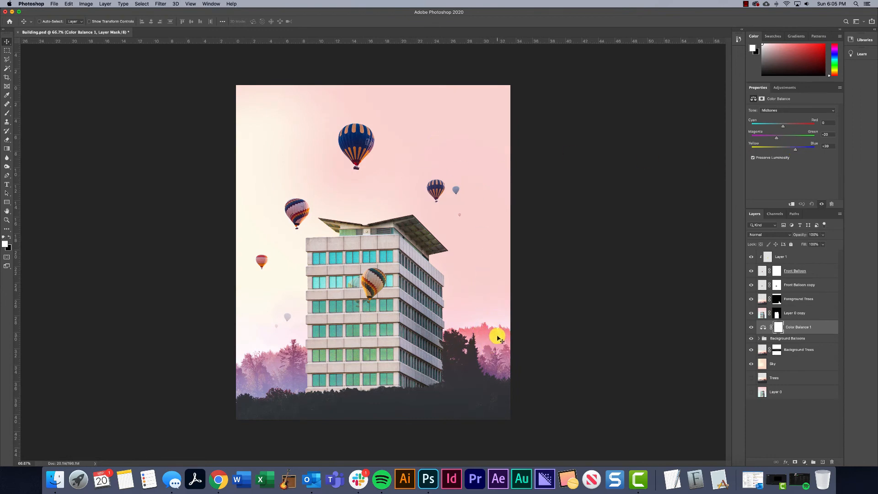
{"action": "right_click", "coordinate": [800, 327]}
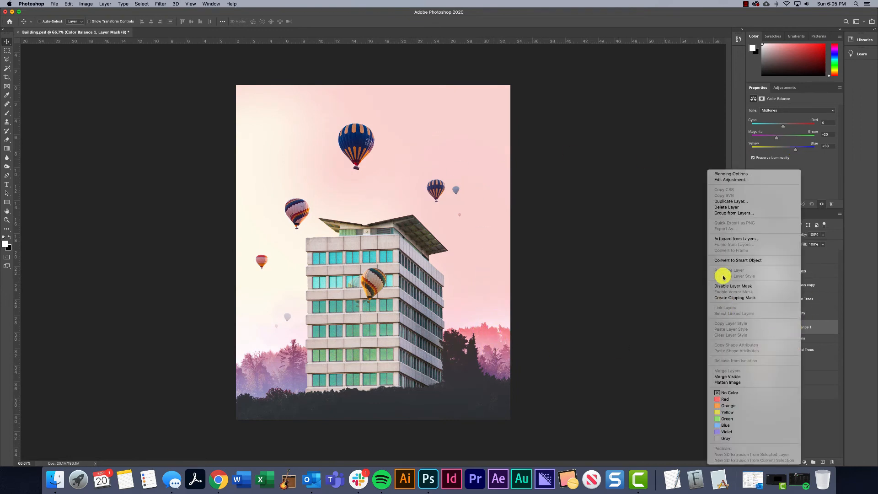
{"action": "left_click", "coordinate": [740, 298]}
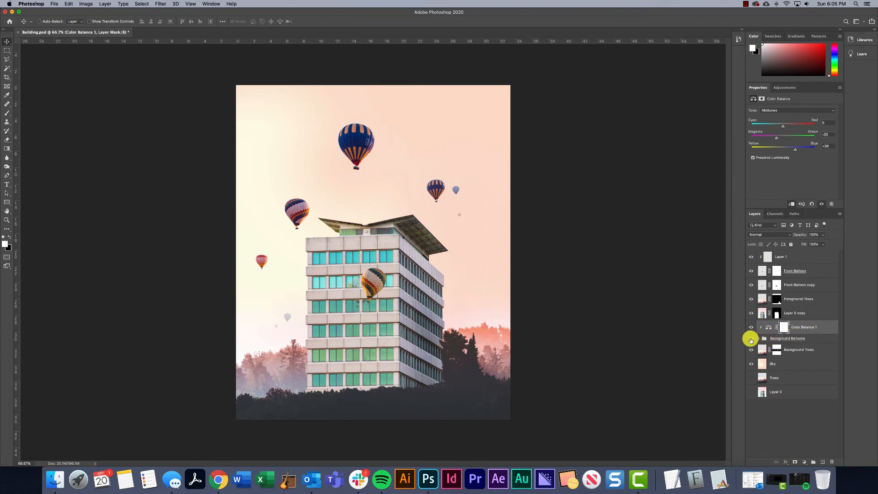
Refine the background balloons' Color Balance midtones to cyan-red +40 and yellow-blue about +32
{"action": "left_click", "coordinate": [760, 338]}
{"action": "left_click", "coordinate": [759, 338]}
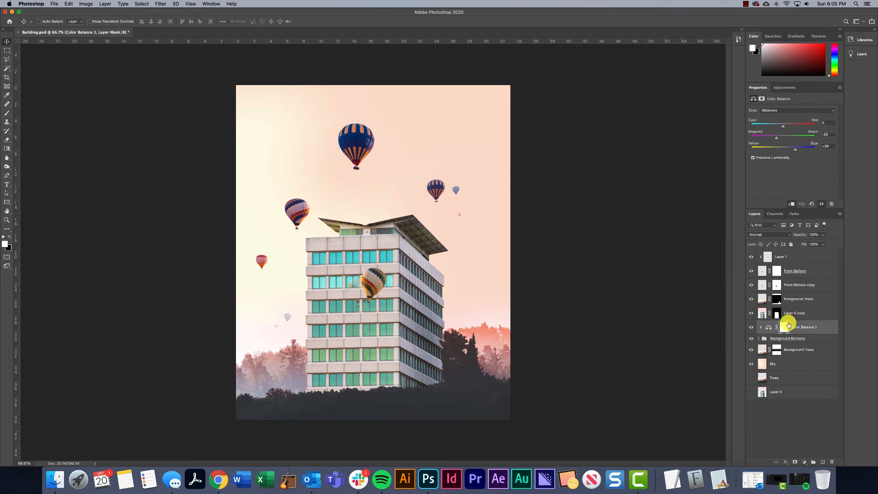
{"action": "left_click", "coordinate": [768, 327]}
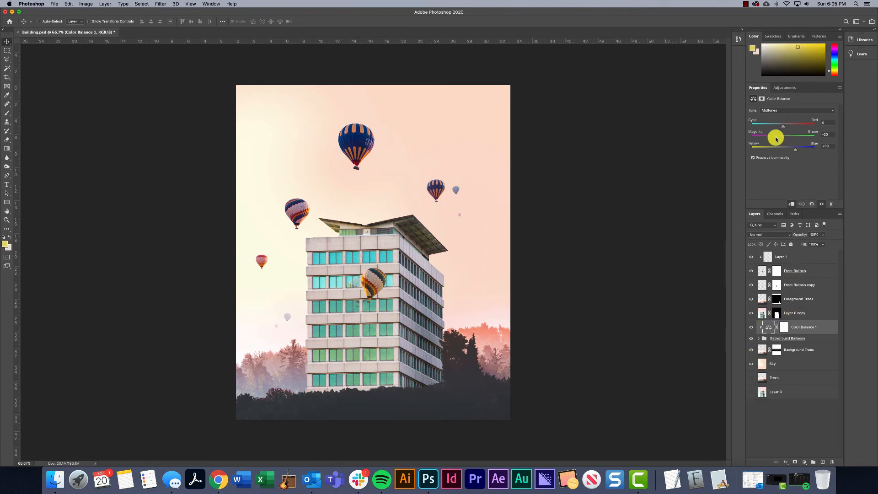
{"action": "left_click_drag", "start_coordinate": [795, 148], "coordinate": [799, 124]}
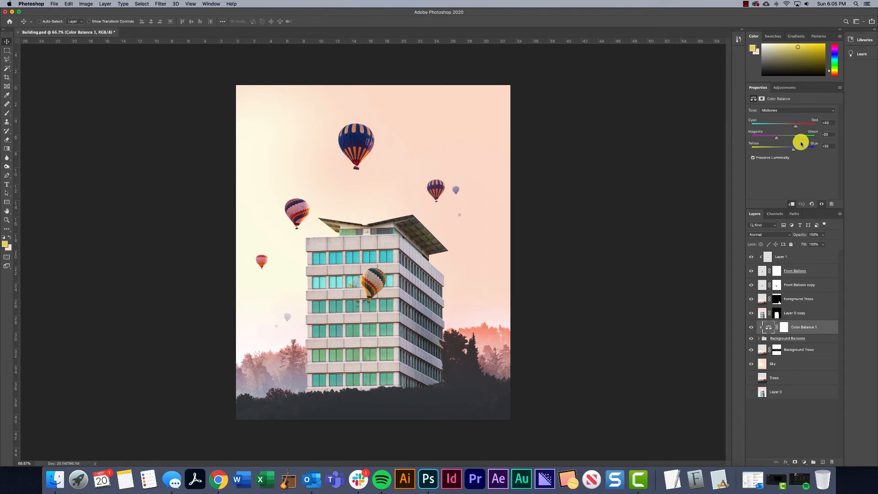
Add a Hue/Saturation adjustment clipped to the Background Balloons group, with saturation about -19 and lightness about +13
{"action": "left_click", "coordinate": [804, 461]}
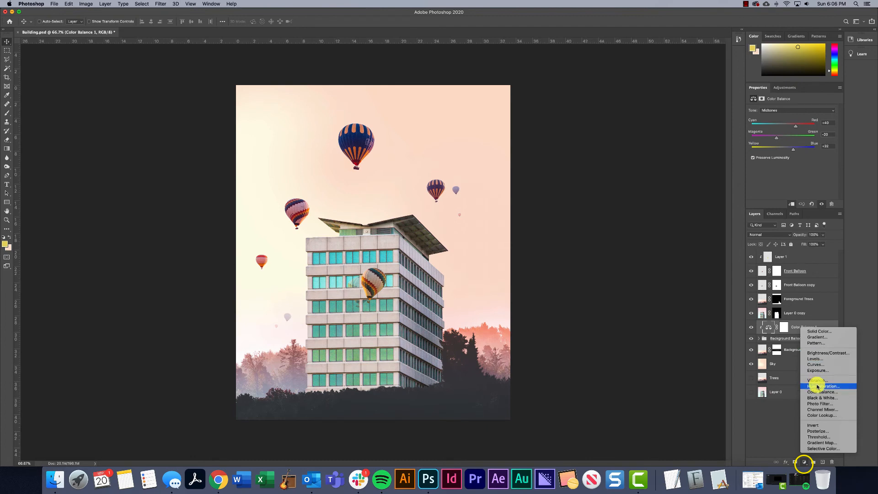
{"action": "left_click", "coordinate": [816, 386]}
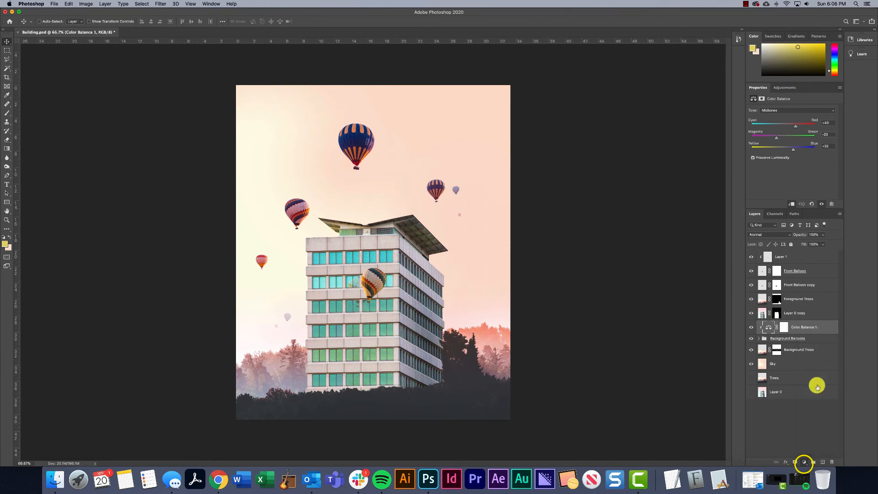
{"action": "right_click", "coordinate": [794, 327]}
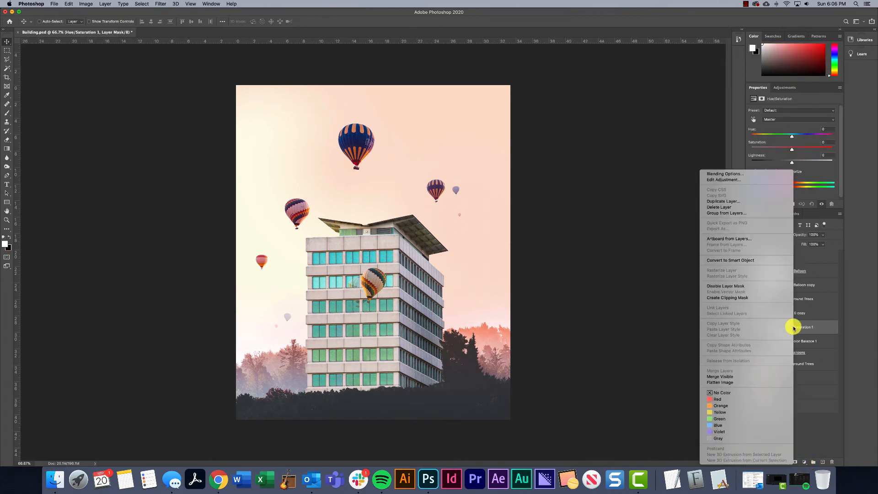
{"action": "left_click", "coordinate": [725, 297]}
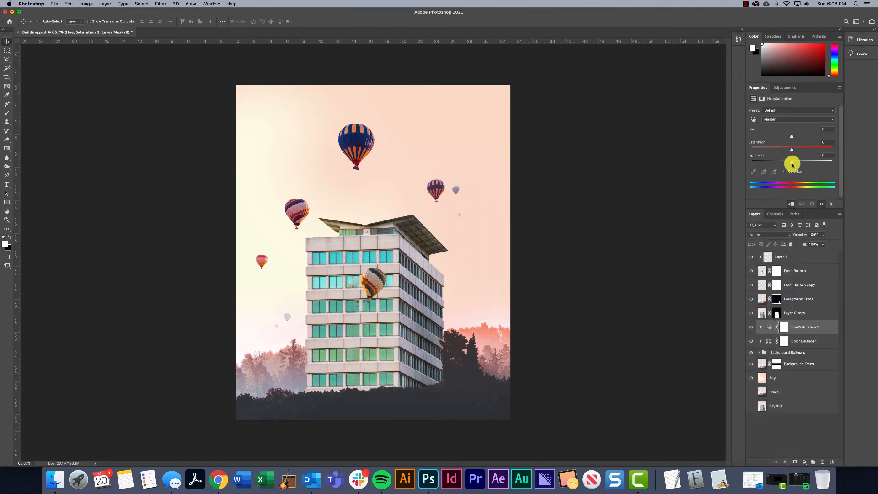
{"action": "mouse_move", "coordinate": [791, 148]}
{"action": "left_mouse_down"}
{"action": "mouse_move", "coordinate": [783, 162]}
{"action": "mouse_move", "coordinate": [800, 161]}
{"action": "left_mouse_up"}
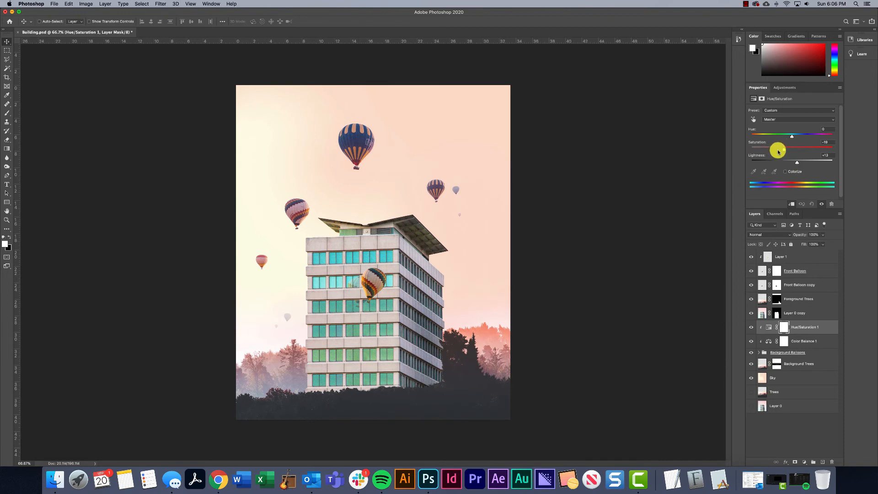
{"action": "left_click_drag", "start_coordinate": [778, 151], "coordinate": [785, 150]}
{"action": "left_click", "coordinate": [801, 343], "text": "shift"}
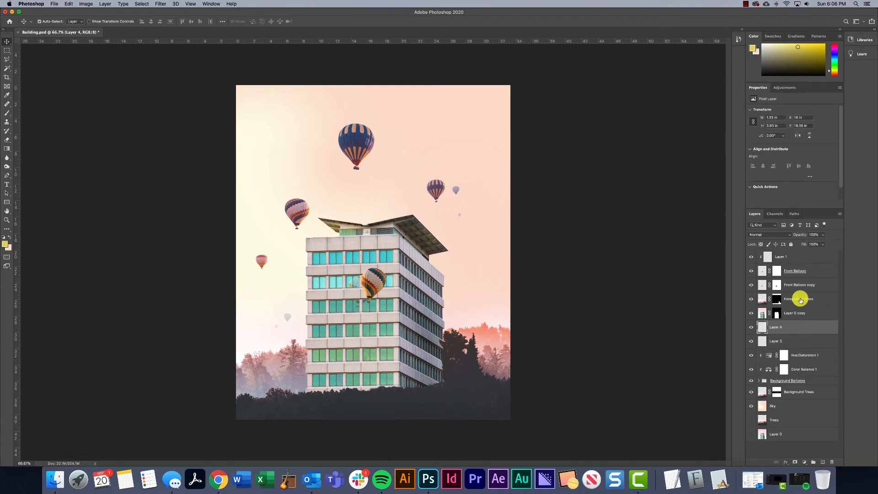
{"action": "key", "text": "super+z"}
{"action": "key", "text": "super+z"}
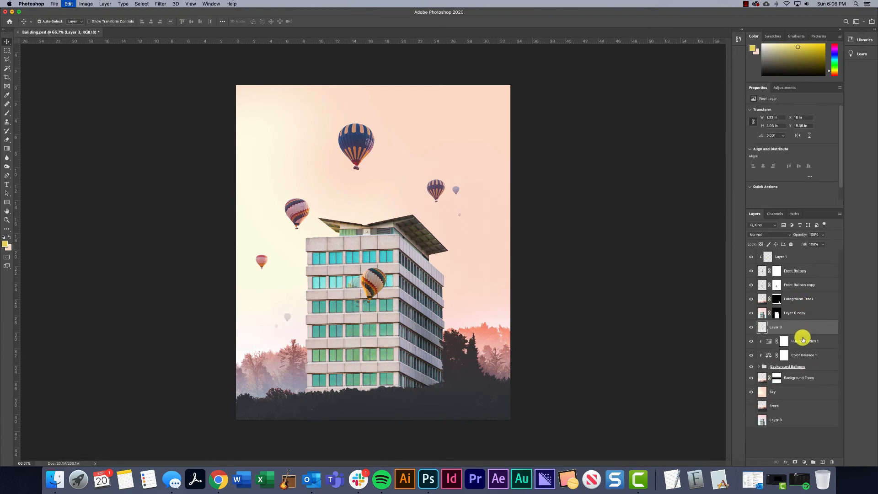
Duplicate the Hue/Saturation and Color Balance adjustments above Layer 1 and clip the copies to the Front Balloon layer
{"action": "left_click", "coordinate": [803, 344], "text": "shift"}
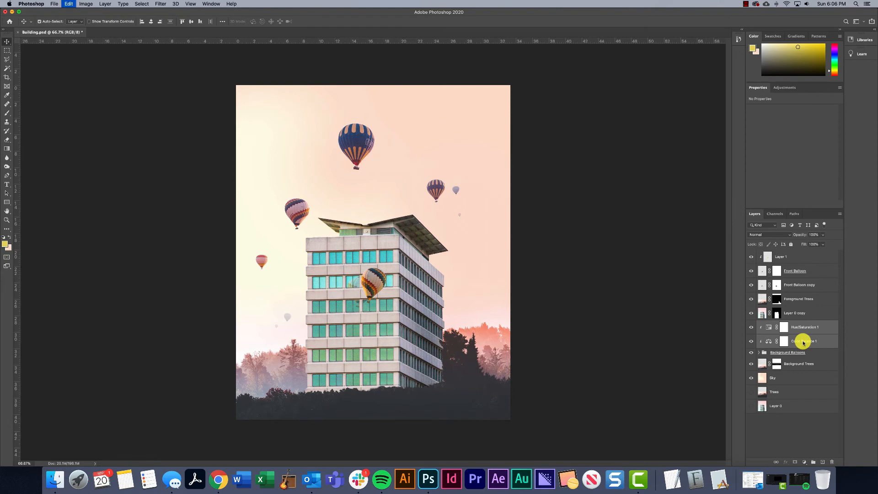
{"action": "left_click_drag", "start_coordinate": [803, 342], "coordinate": [793, 254]}
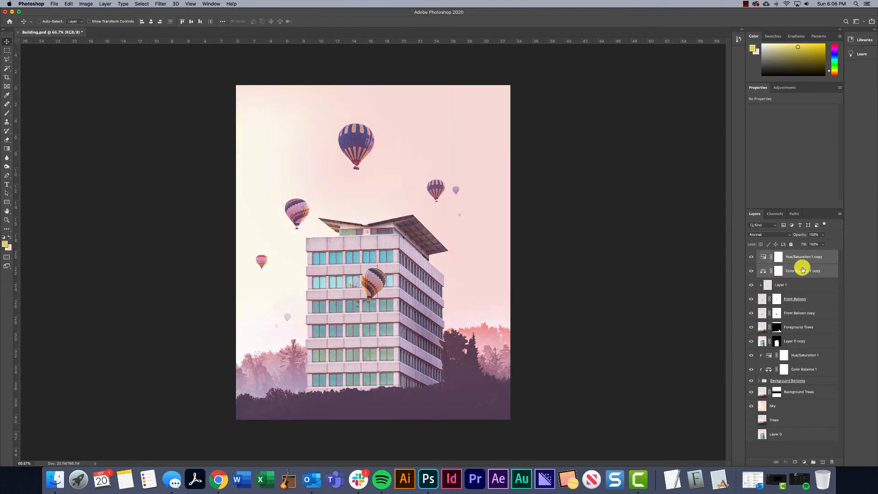
{"action": "right_click", "coordinate": [802, 271]}
{"action": "left_click", "coordinate": [725, 297]}
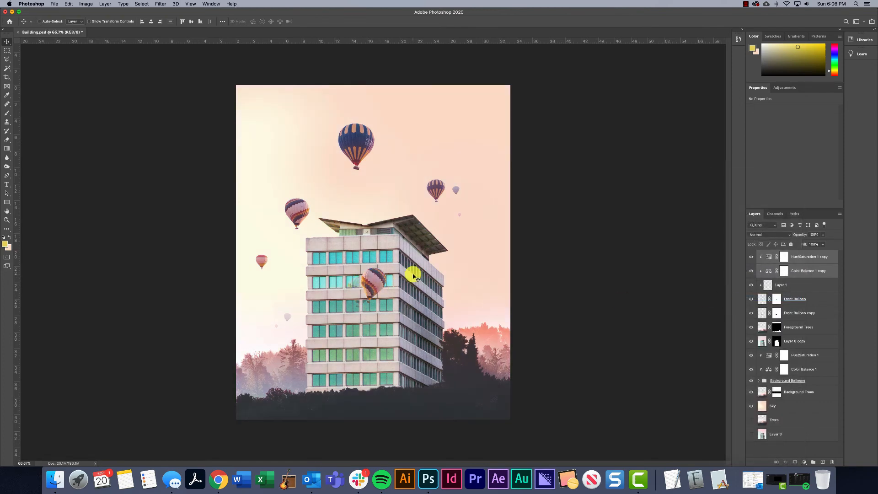
Adjust the front balloon's Hue/Saturation copy to saturation about -8 and lightness about +11
{"action": "left_click", "coordinate": [793, 270]}
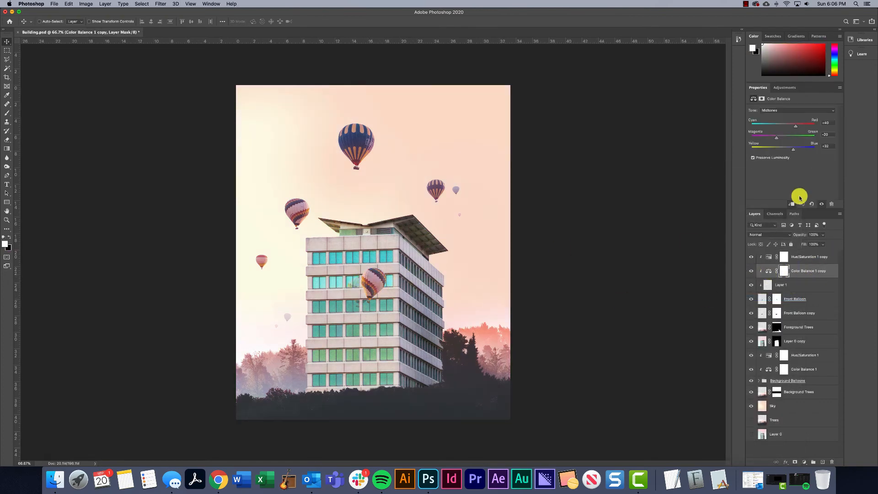
{"action": "left_click", "coordinate": [783, 257]}
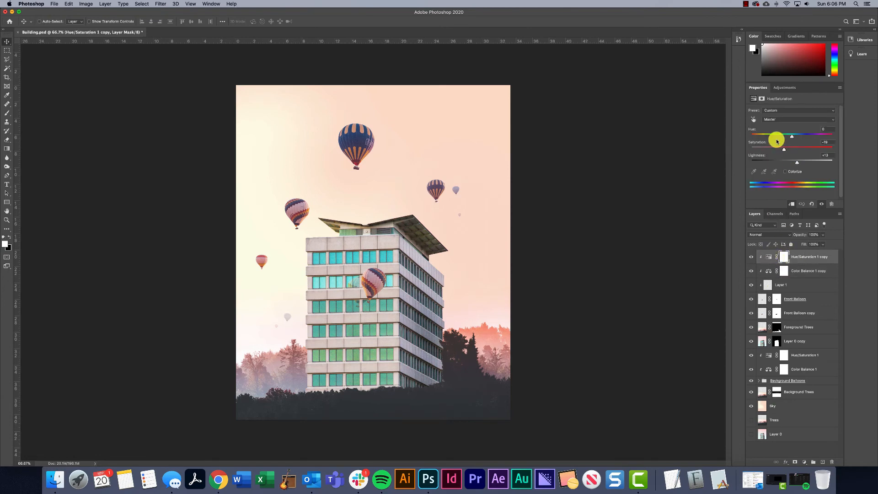
{"action": "left_click_drag", "start_coordinate": [787, 148], "coordinate": [797, 163]}
Select the building layer, Layer 0 copy, and activate the Burn tool
{"action": "left_click", "coordinate": [760, 341]}
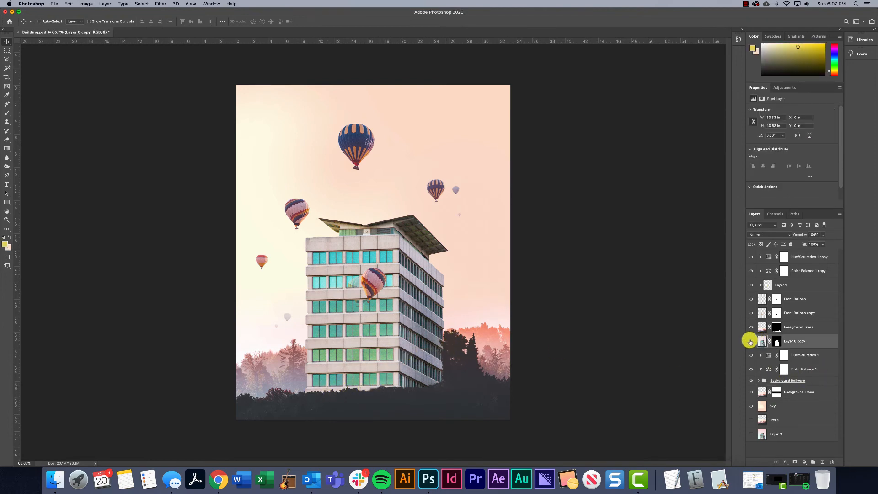
{"action": "left_click", "coordinate": [751, 342]}
{"action": "left_click", "coordinate": [751, 341]}
{"action": "left_click", "coordinate": [7, 167]}
{"action": "left_click", "coordinate": [6, 167]}
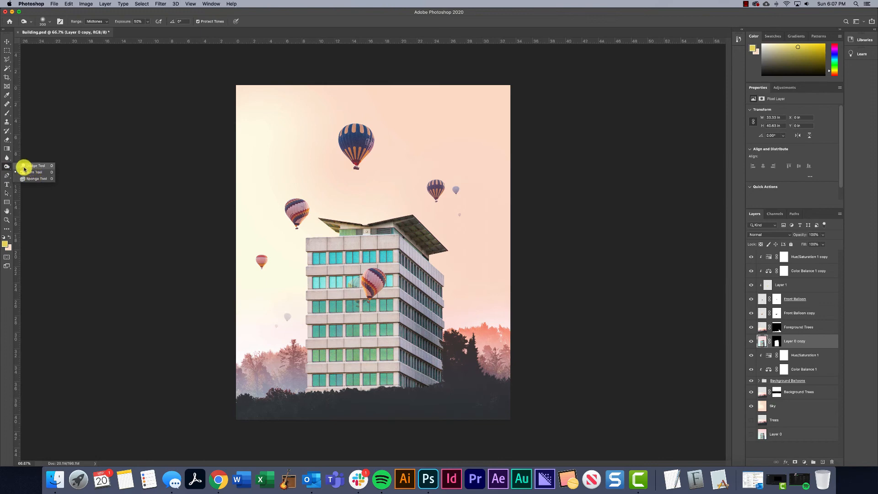
{"action": "left_click", "coordinate": [6, 167]}
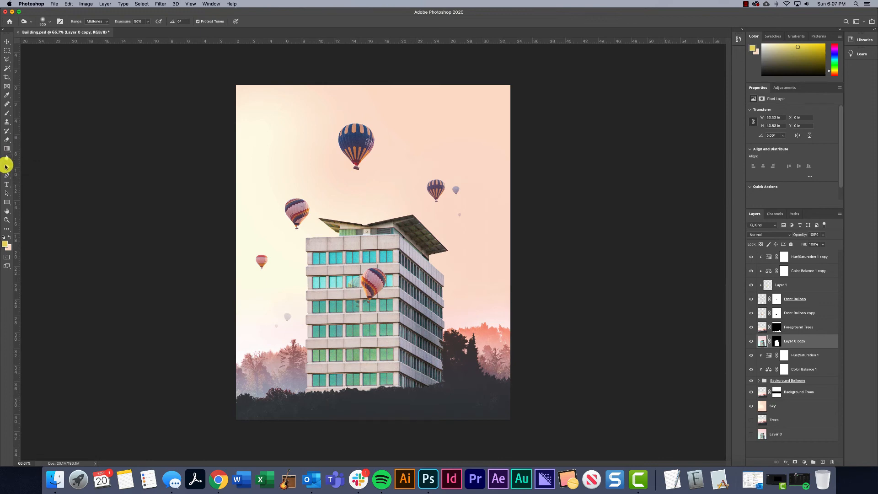
{"action": "left_click", "coordinate": [6, 168]}
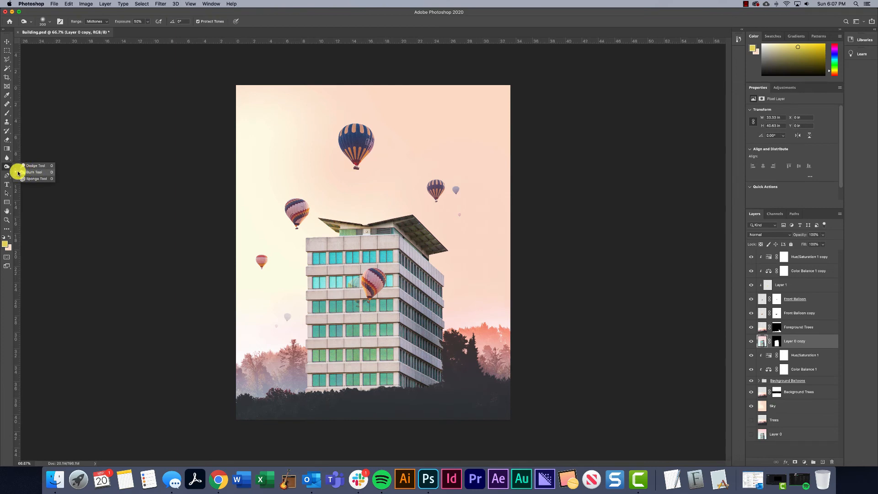
{"action": "left_click", "coordinate": [26, 173]}
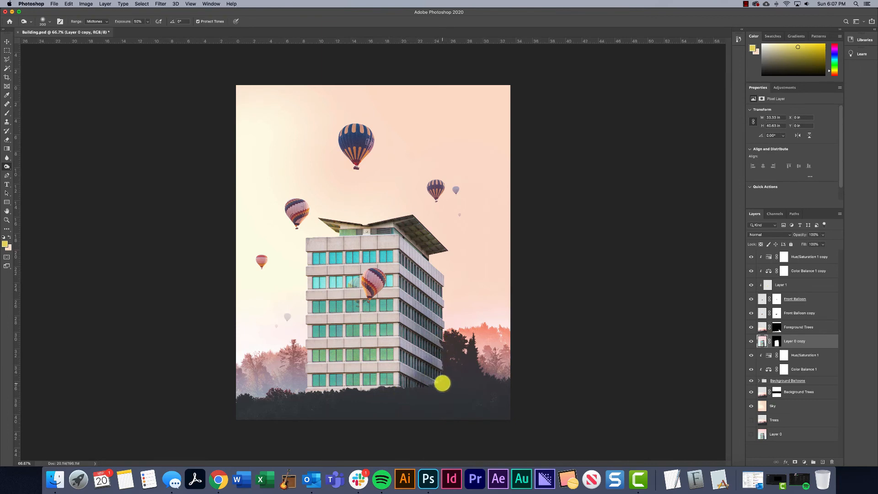
Darken the lower part of the building with a larger Burn brush, undoing the first stroke and burning the base again
{"action": "key", "text": "bracketright"}
{"action": "key", "text": "bracketright"}
{"action": "mouse_move", "coordinate": [427, 395]}
{"action": "left_mouse_down"}
{"action": "mouse_move", "coordinate": [297, 394]}
{"action": "mouse_move", "coordinate": [359, 389]}
{"action": "mouse_move", "coordinate": [340, 392]}
{"action": "mouse_move", "coordinate": [349, 400]}
{"action": "mouse_move", "coordinate": [399, 390]}
{"action": "mouse_move", "coordinate": [376, 394]}
{"action": "mouse_move", "coordinate": [414, 382]}
{"action": "mouse_move", "coordinate": [341, 379]}
{"action": "mouse_move", "coordinate": [436, 346]}
{"action": "mouse_move", "coordinate": [443, 335]}
{"action": "mouse_move", "coordinate": [461, 347]}
{"action": "left_mouse_up"}
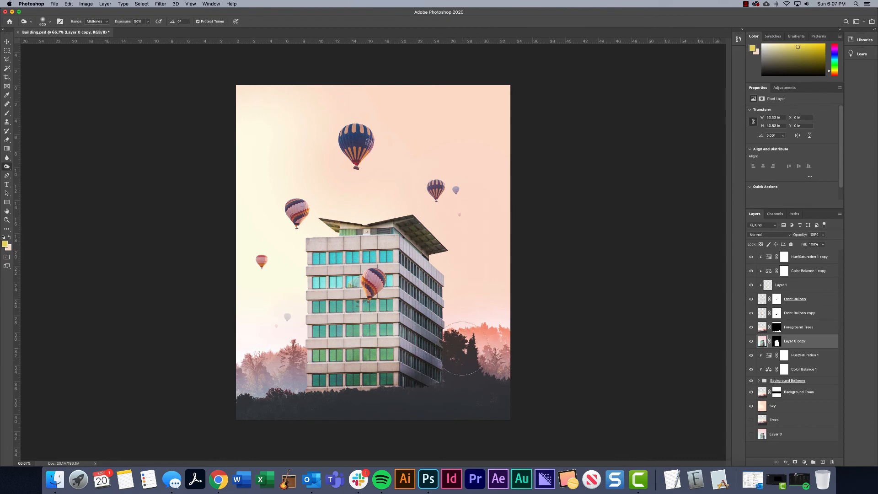
{"action": "key", "text": "super+z"}
{"action": "mouse_move", "coordinate": [342, 398]}
{"action": "left_mouse_down"}
{"action": "mouse_move", "coordinate": [434, 371]}
{"action": "mouse_move", "coordinate": [474, 346]}
{"action": "left_mouse_up"}
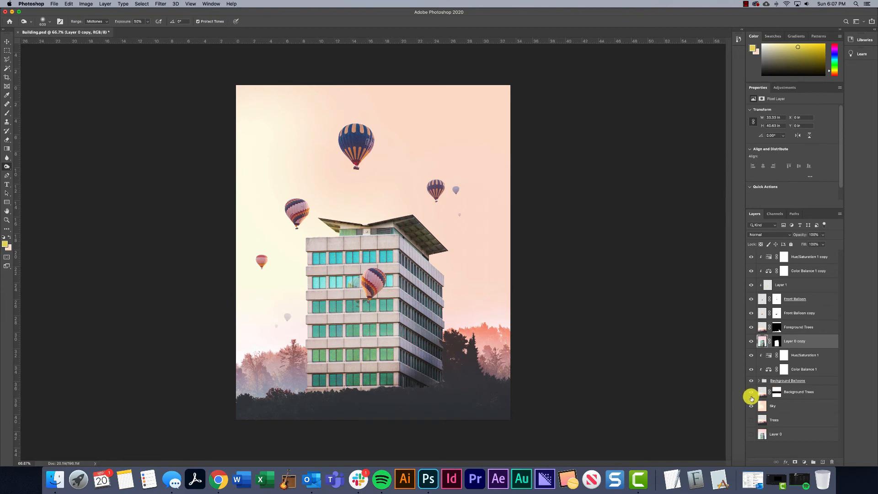
Add a Brightness/Contrast adjustment clipped to the Foreground Trees layer and lower its brightness to about -40
{"action": "left_click", "coordinate": [791, 328]}
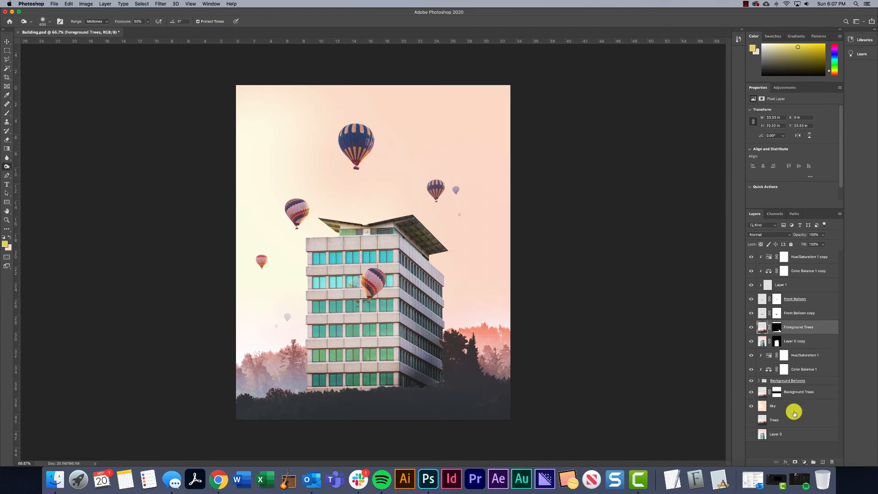
{"action": "left_click", "coordinate": [805, 462]}
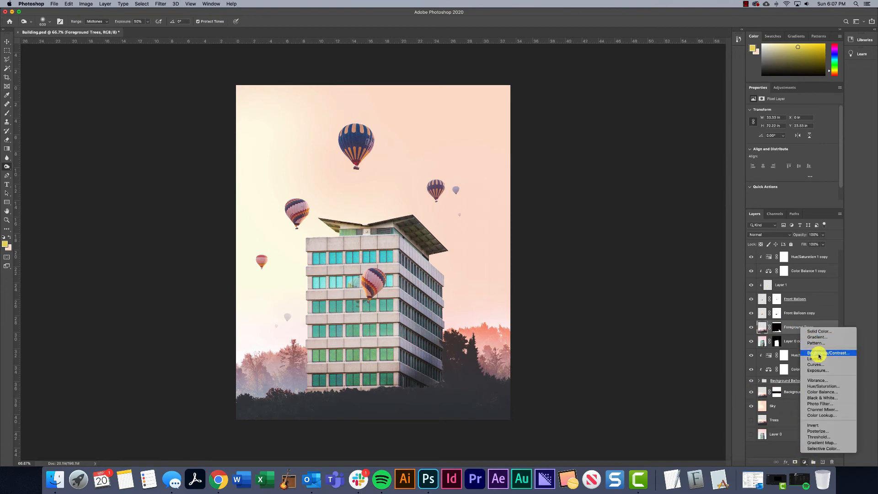
{"action": "left_click", "coordinate": [816, 353]}
{"action": "right_click", "coordinate": [799, 323]}
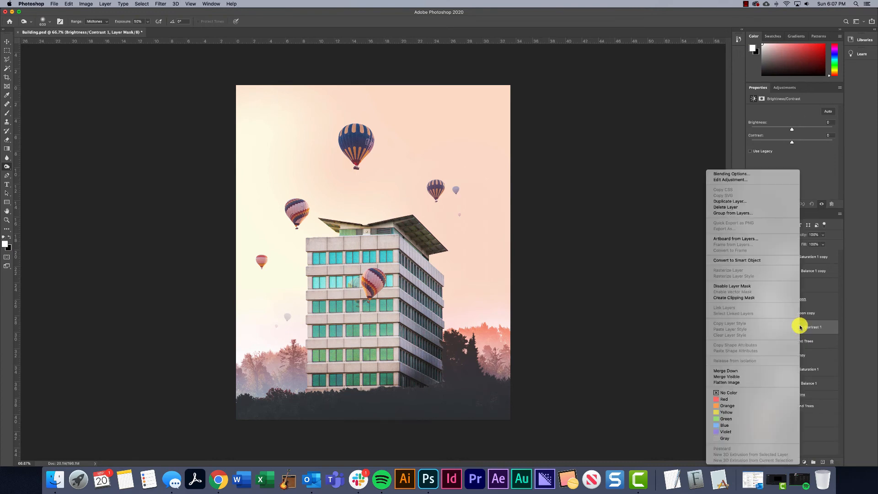
{"action": "left_click", "coordinate": [733, 295]}
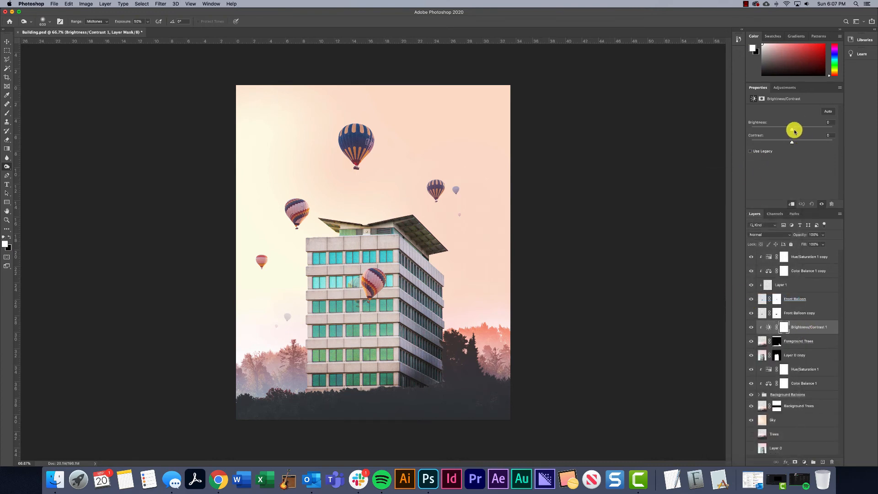
{"action": "left_click_drag", "start_coordinate": [791, 129], "coordinate": [784, 129]}
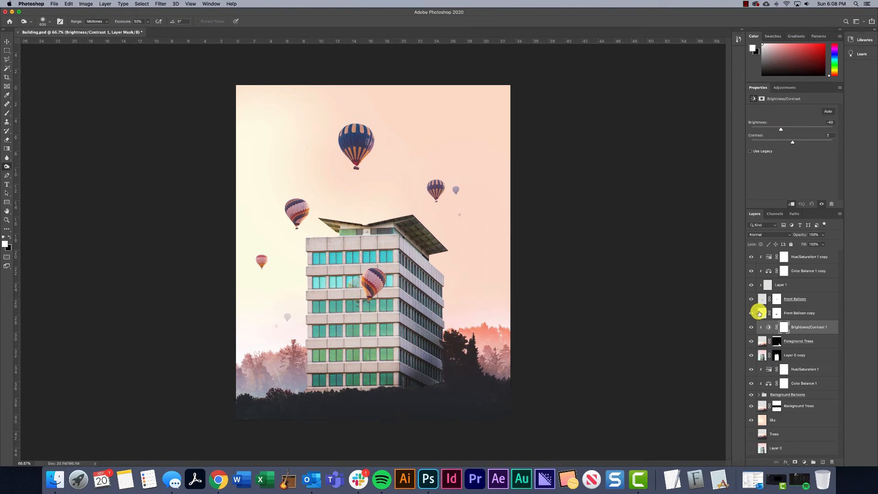
Draw a text box across the building's top wall above all layers and enter WONDERING HEIGHTS CO. as the sign text
{"action": "left_click", "coordinate": [807, 256]}
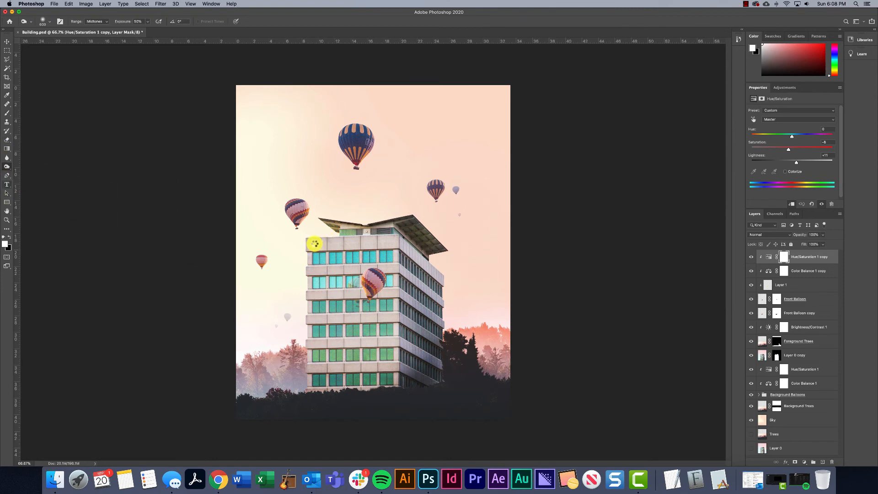
{"action": "key", "text": "t"}
{"action": "left_click_drag", "start_coordinate": [309, 238], "coordinate": [411, 260]}
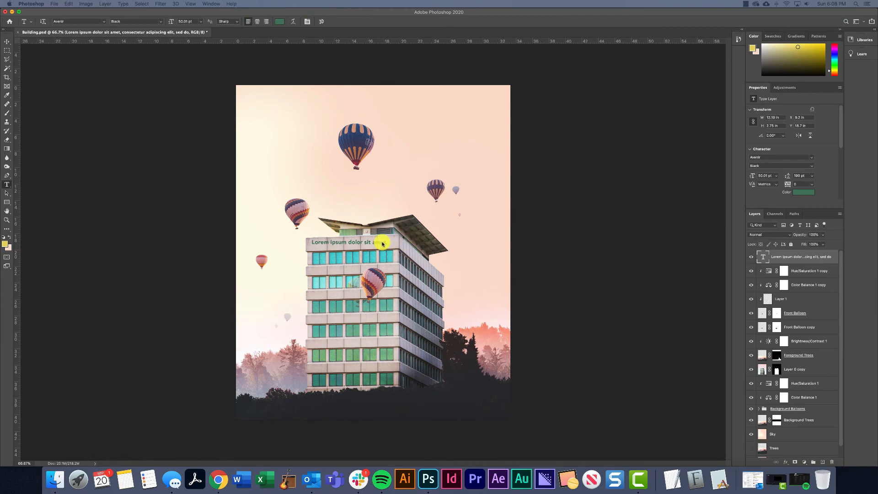
{"action": "left_click_drag", "start_coordinate": [379, 241], "coordinate": [348, 245]}
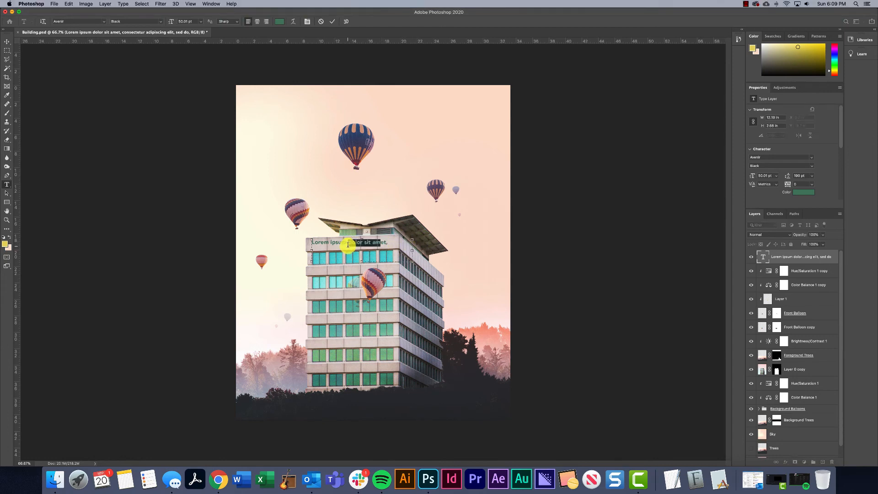
{"action": "triple_click", "coordinate": [348, 246]}
{"action": "type", "text": "WONDERING HEIGHTS CO."}
Set the whole sign text to a font size of 52.01 pt and commit the text
{"action": "key", "text": "super+a"}
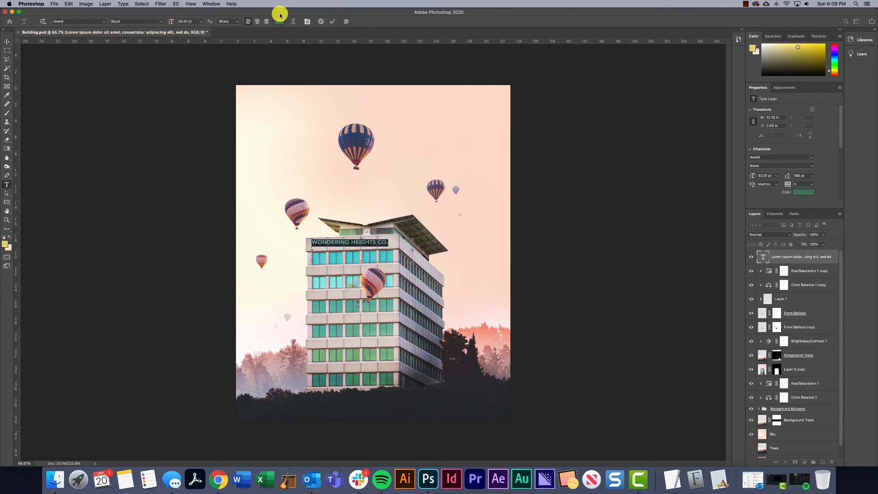
{"action": "left_click_drag", "start_coordinate": [172, 23], "coordinate": [172, 24]}
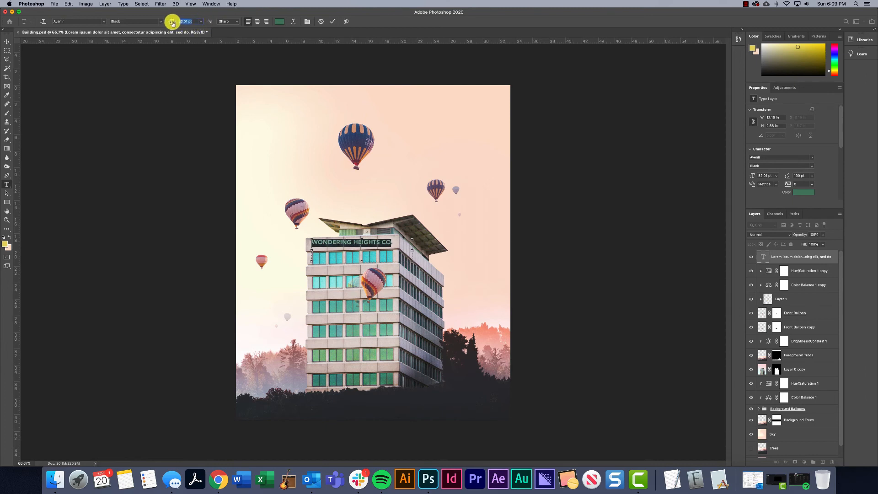
{"action": "left_click", "coordinate": [369, 247]}
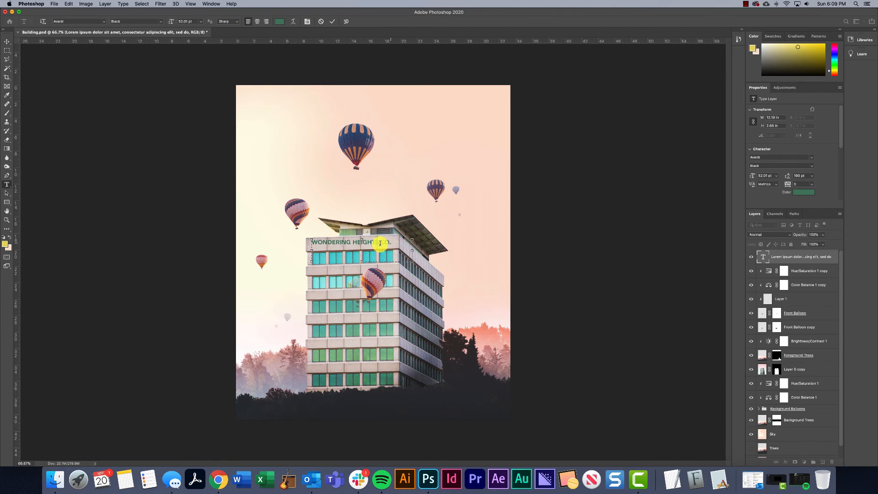
{"action": "triple_click", "coordinate": [354, 247]}
{"action": "left_click", "coordinate": [368, 242]}
{"action": "left_click", "coordinate": [7, 41]}
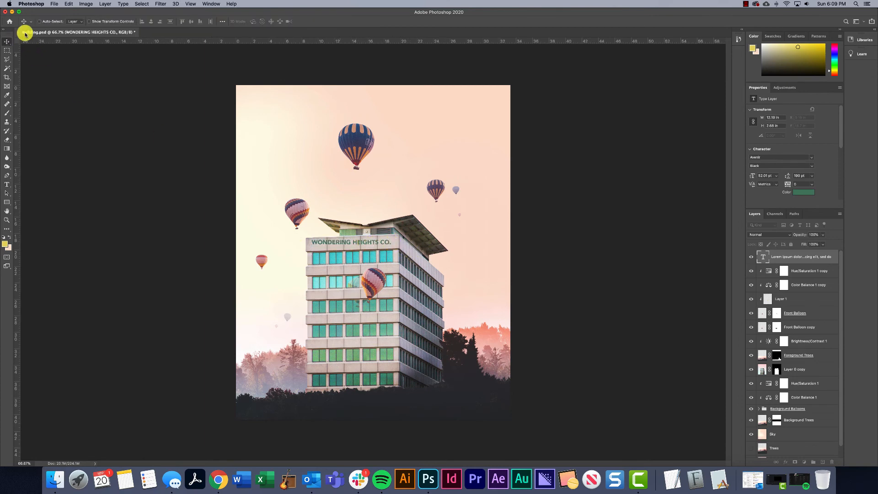
Skew the sign text vertically by about -1.8° and shift it slightly down to follow the building's top wall
{"action": "key", "text": "super+1"}
{"action": "key", "text": "super+plus"}
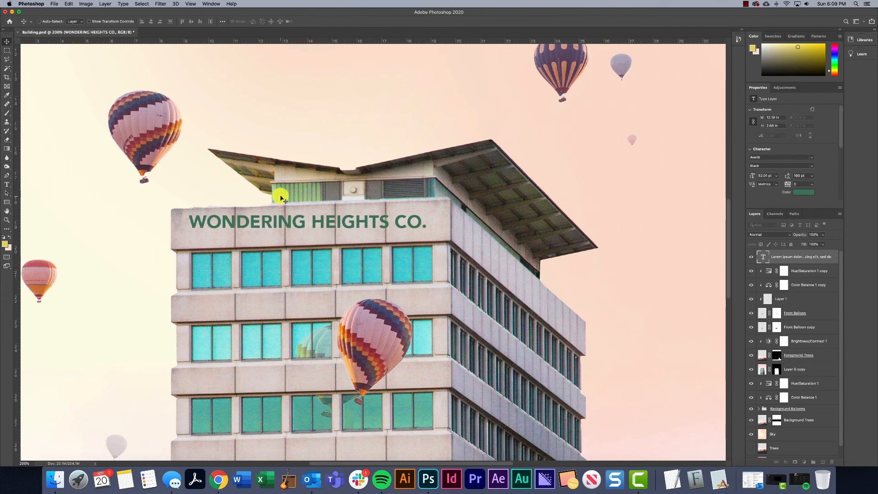
{"action": "key", "text": "super+t"}
{"action": "right_click", "coordinate": [371, 229]}
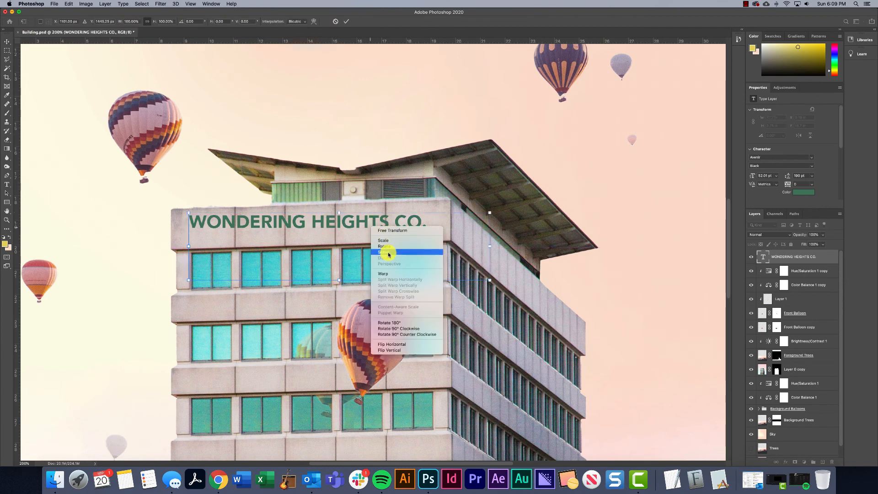
{"action": "left_click", "coordinate": [402, 245]}
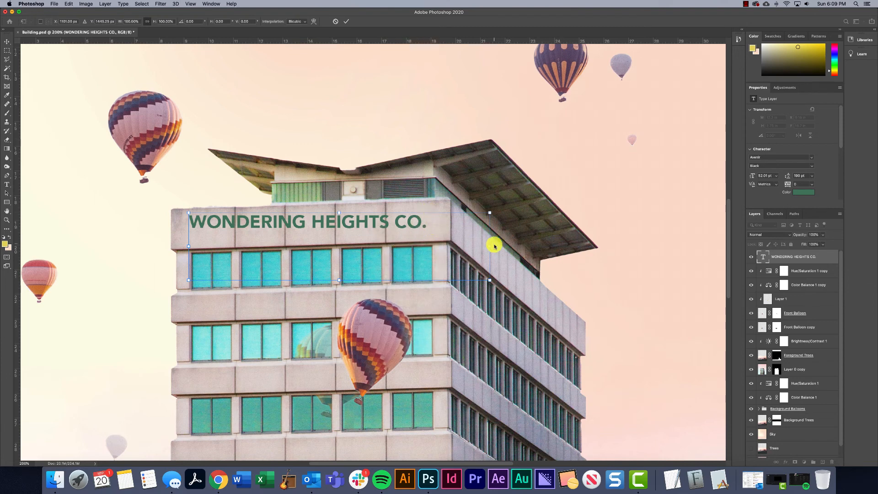
{"action": "left_click_drag", "start_coordinate": [493, 244], "coordinate": [494, 231]}
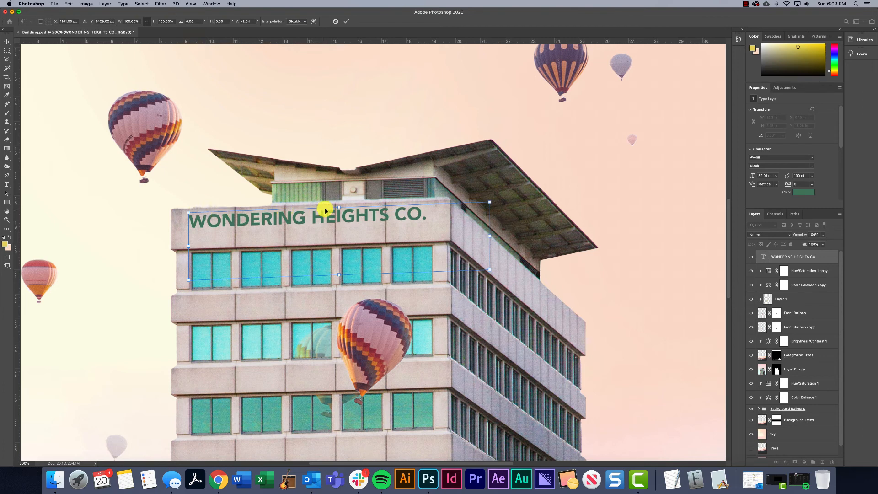
{"action": "left_click_drag", "start_coordinate": [333, 222], "coordinate": [332, 227]}
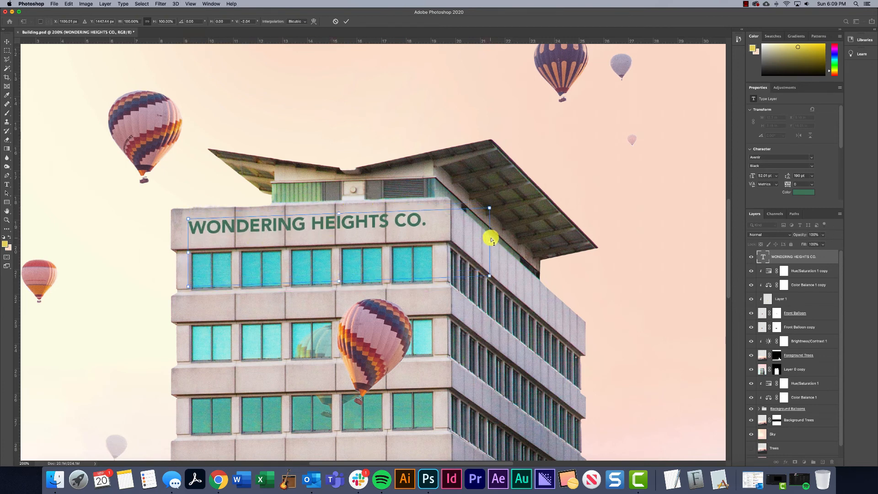
{"action": "left_click_drag", "start_coordinate": [491, 239], "coordinate": [492, 240]}
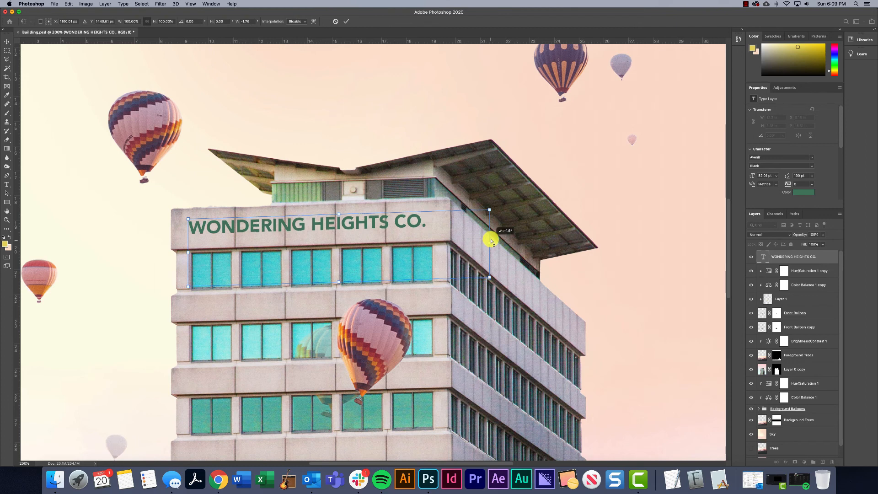
{"action": "key", "text": "Return"}
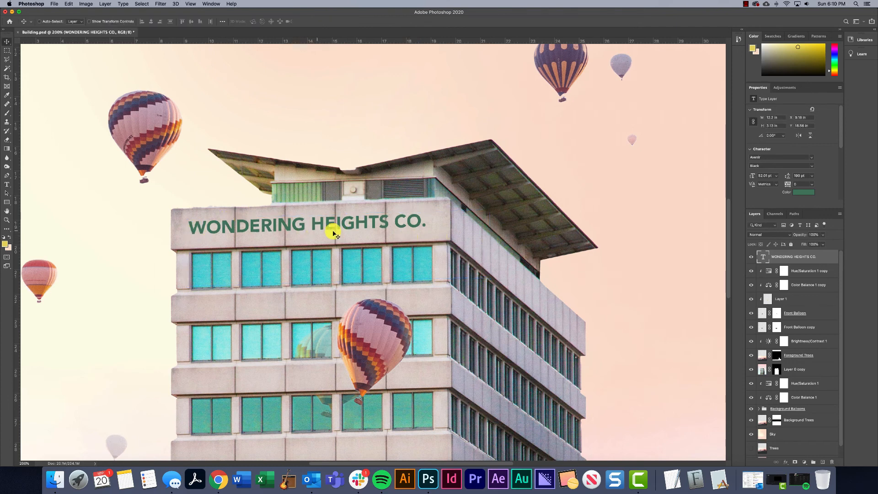
Rasterize the sign text layer and apply a slight perspective transform that makes its right end taller
{"action": "right_click", "coordinate": [794, 256]}
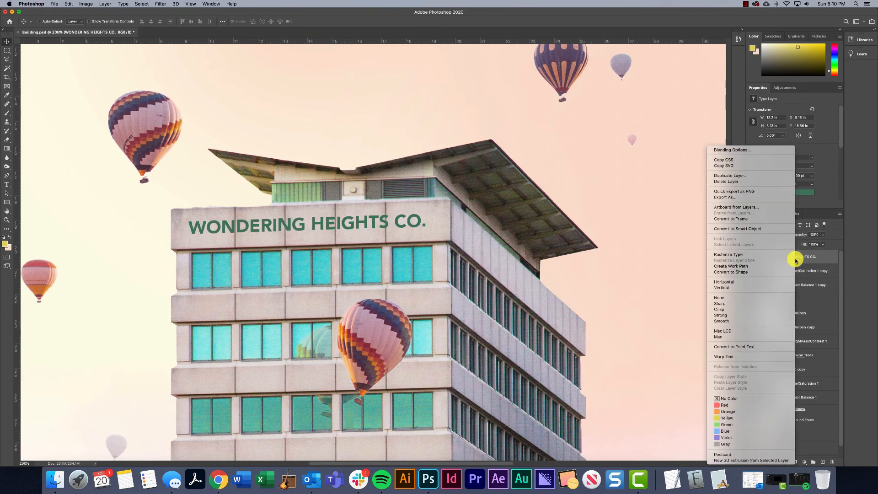
{"action": "left_click", "coordinate": [737, 255]}
{"action": "key", "text": "super+t"}
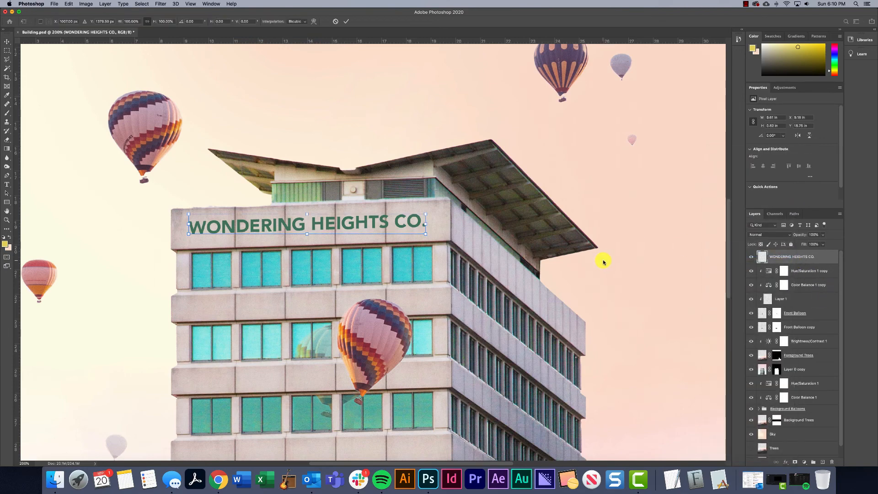
{"action": "right_click", "coordinate": [362, 225]}
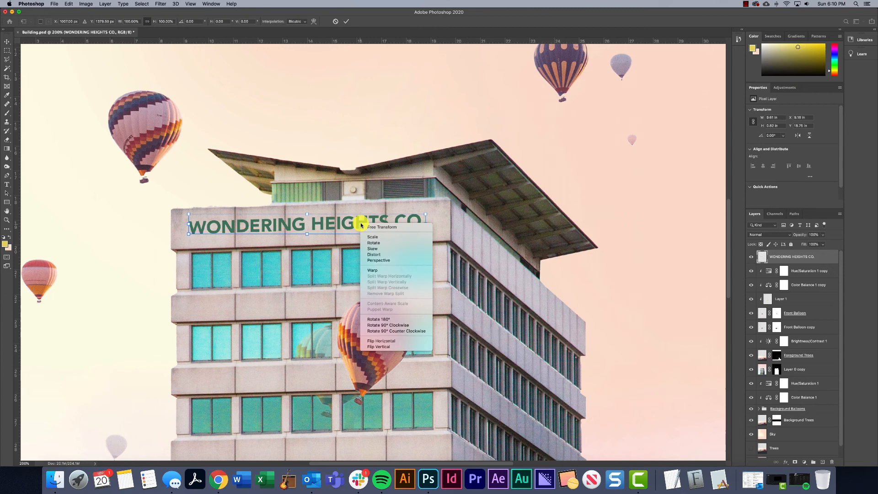
{"action": "left_click", "coordinate": [388, 260]}
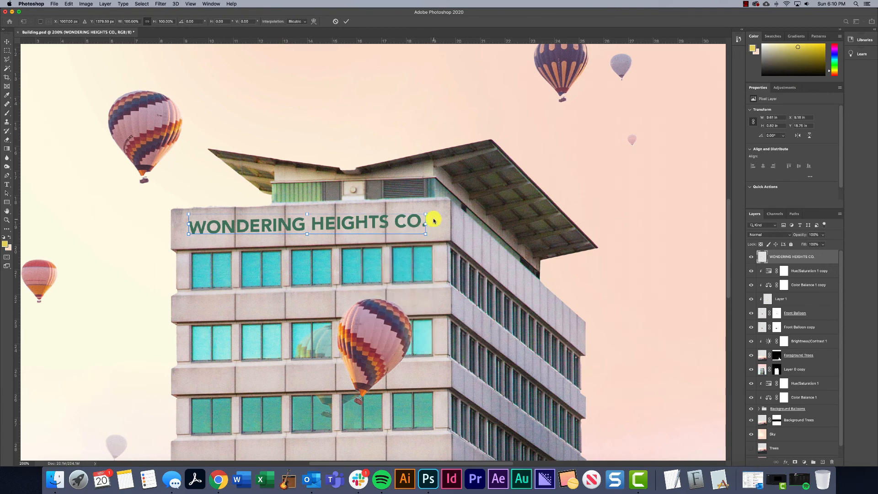
{"action": "left_click_drag", "start_coordinate": [427, 215], "coordinate": [426, 214]}
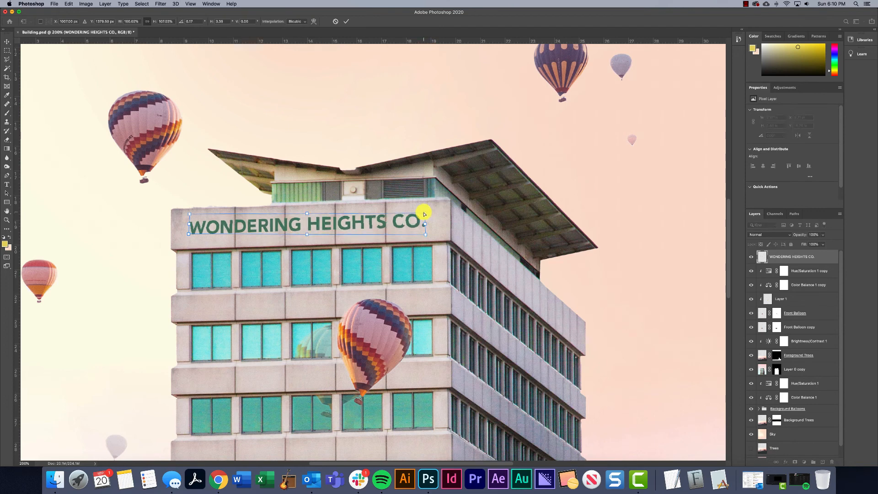
{"action": "key", "text": "Return"}
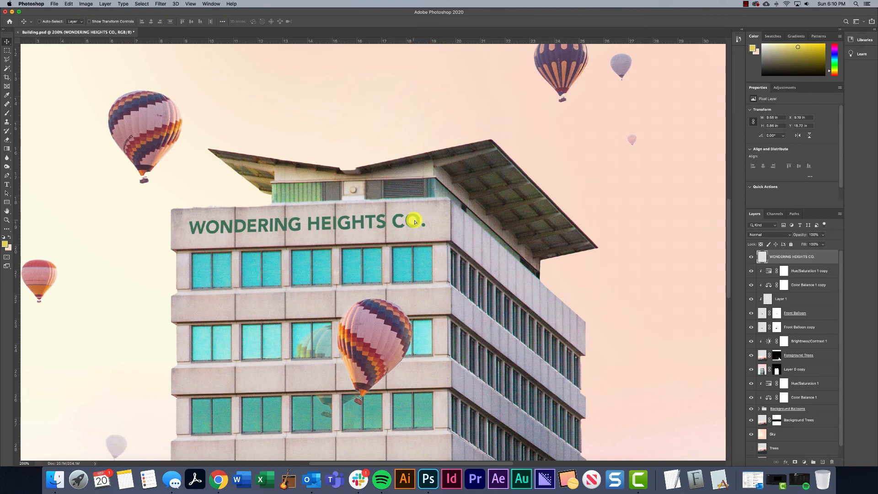
{"action": "left_click_drag", "start_coordinate": [414, 222], "coordinate": [415, 223]}
Add a Bevel & Emboss effect to the sign layer, try Inner Bevel, return to Outer Bevel and lower the depth to about 64%
{"action": "right_click", "coordinate": [786, 252]}
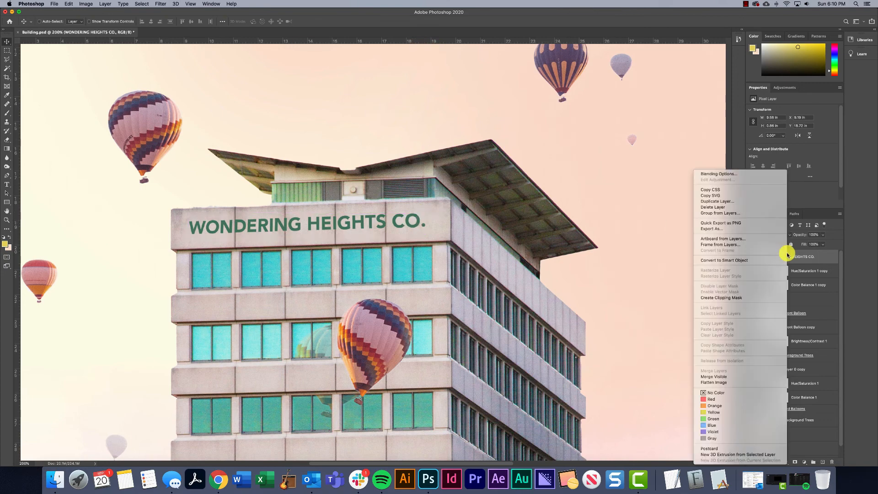
{"action": "left_click", "coordinate": [717, 174]}
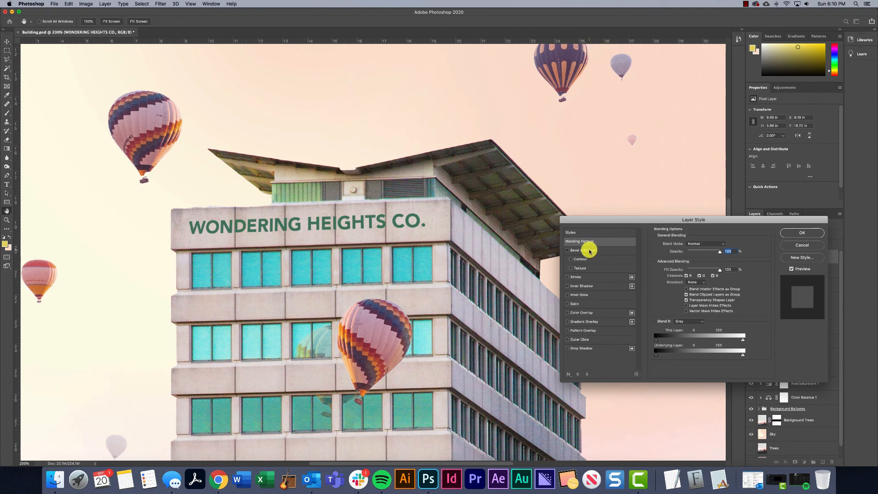
{"action": "left_click", "coordinate": [590, 251]}
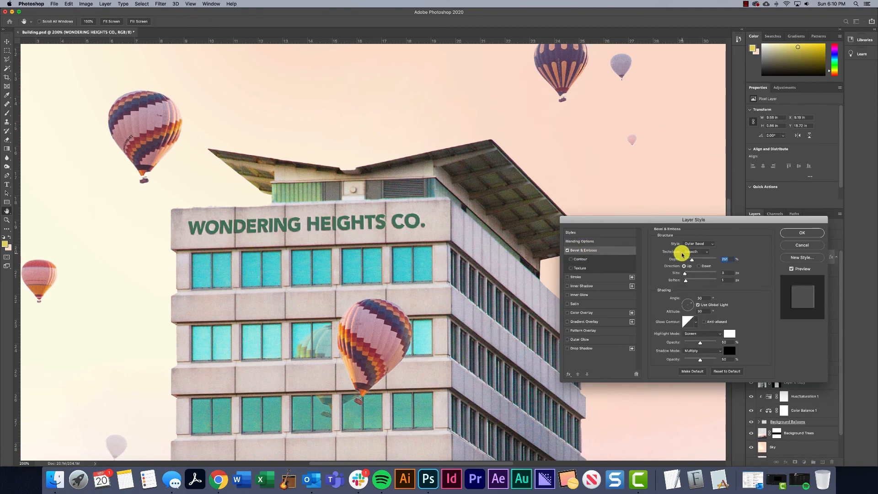
{"action": "left_click", "coordinate": [698, 245]}
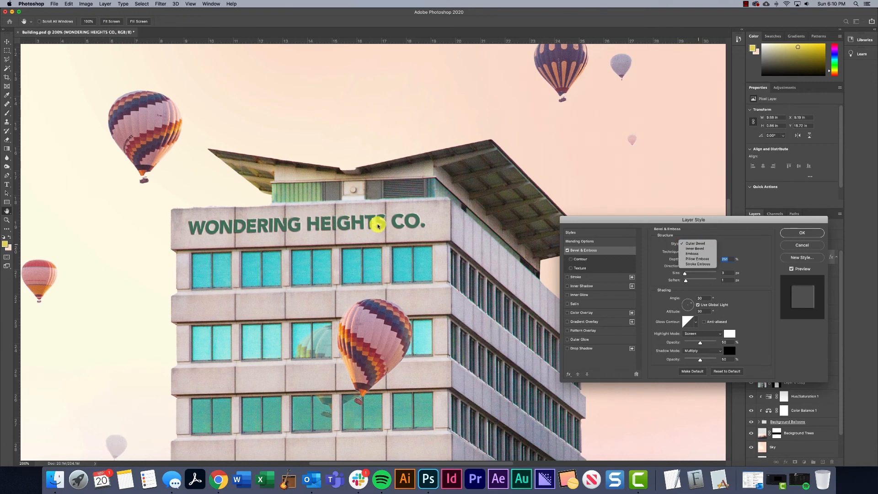
{"action": "left_click", "coordinate": [696, 248]}
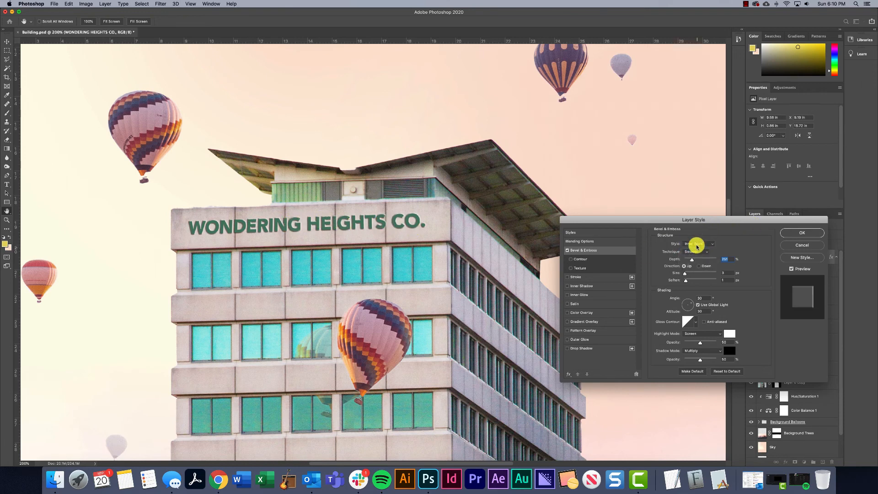
{"action": "left_click", "coordinate": [696, 244]}
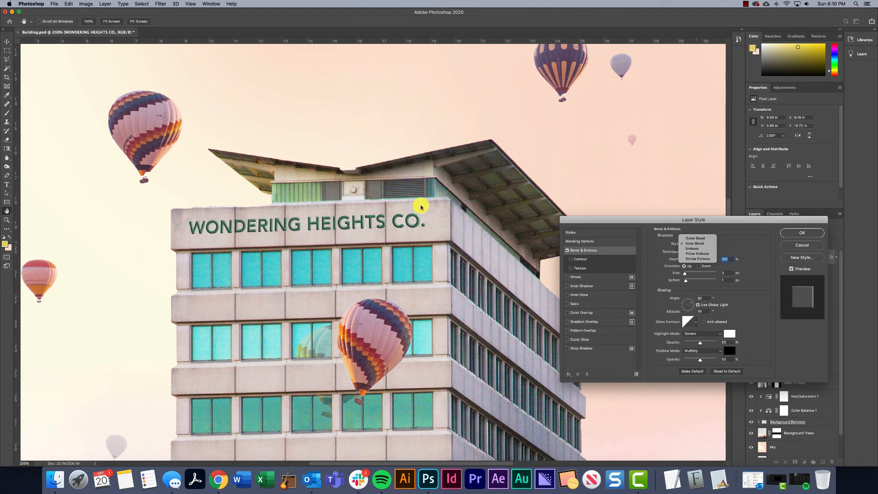
{"action": "left_click", "coordinate": [697, 238]}
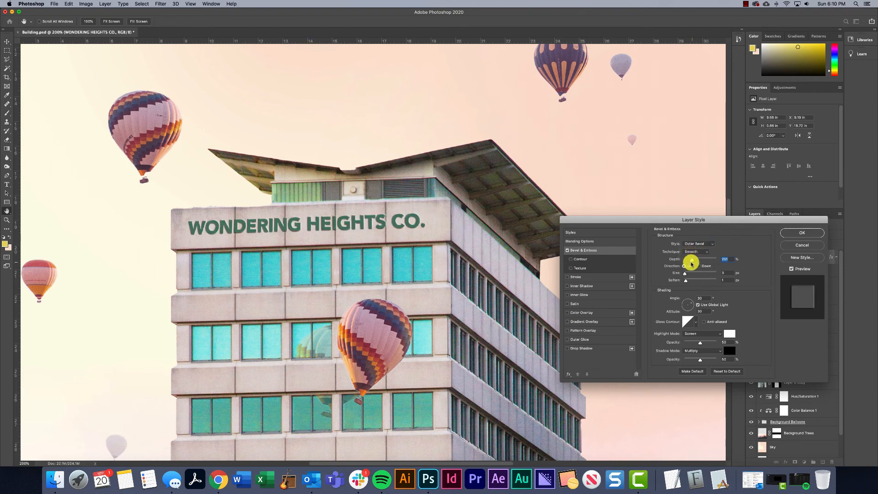
{"action": "mouse_move", "coordinate": [692, 262]}
{"action": "left_mouse_down"}
{"action": "mouse_move", "coordinate": [701, 261]}
{"action": "mouse_move", "coordinate": [687, 260]}
{"action": "left_mouse_up"}
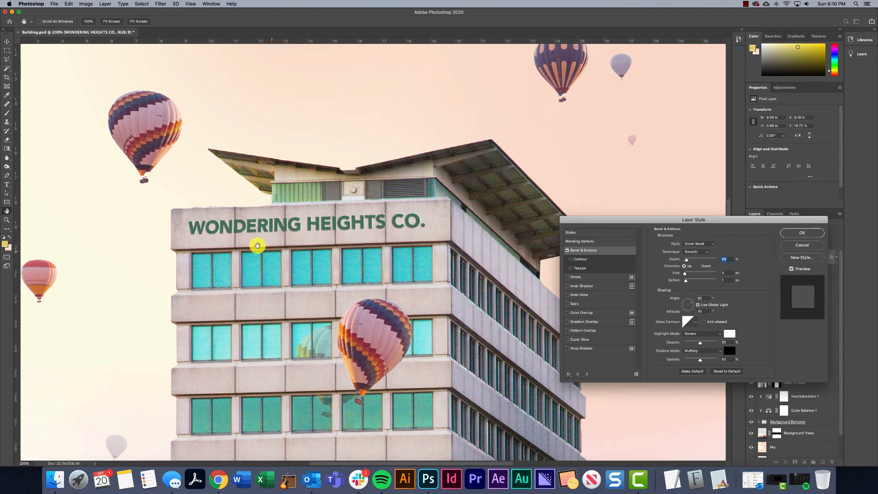
Redirect the sign bevel's shading light to an angle of about 139°, keeping Use Global Light enabled
{"action": "left_click_drag", "start_coordinate": [679, 300], "coordinate": [683, 306]}
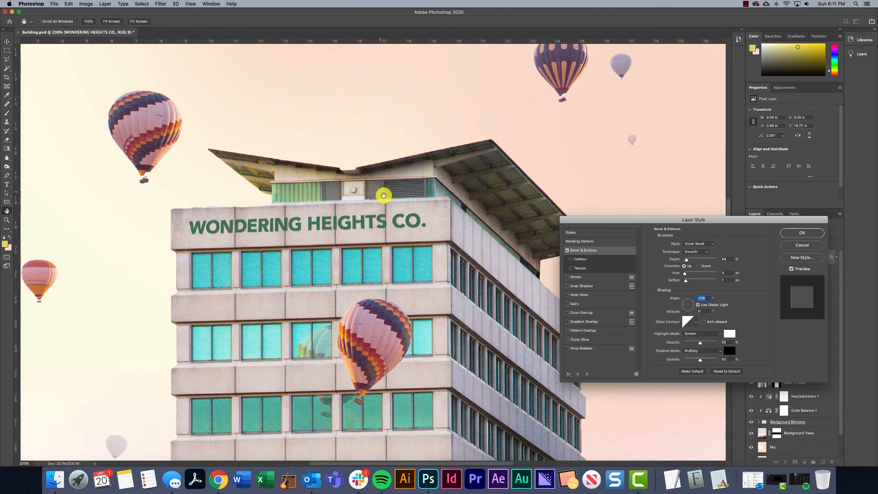
{"action": "mouse_move", "coordinate": [690, 306]}
{"action": "left_mouse_down"}
{"action": "mouse_move", "coordinate": [681, 301]}
{"action": "mouse_move", "coordinate": [695, 310]}
{"action": "left_mouse_up"}
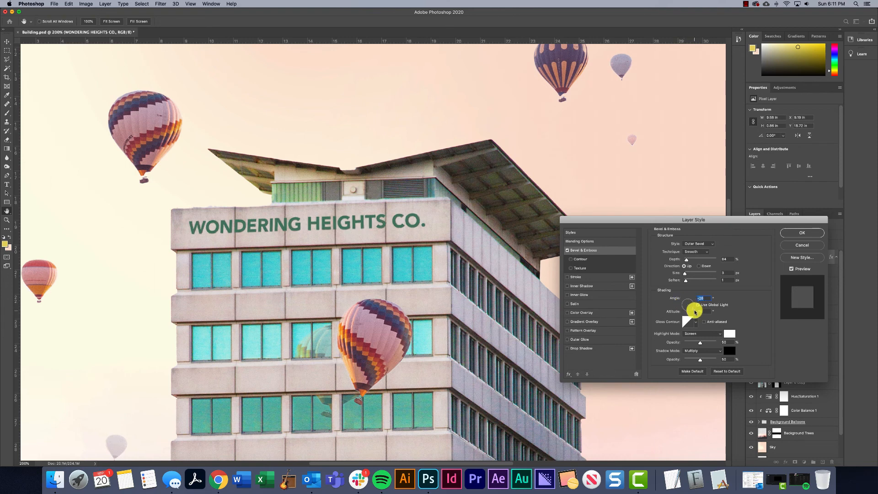
{"action": "left_click", "coordinate": [698, 305]}
{"action": "left_click", "coordinate": [684, 273]}
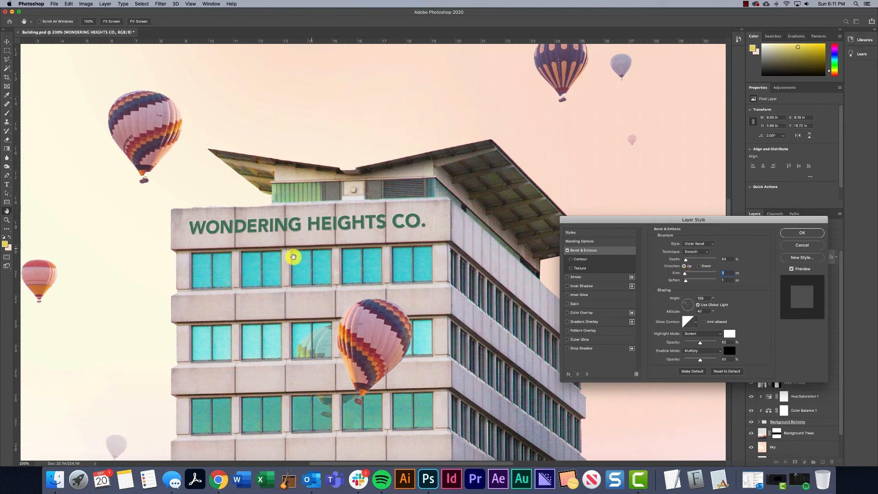
Add a Drop Shadow to the sign layer, fine-tune its size and distance, and set its opacity to about 41%
{"action": "left_click", "coordinate": [585, 348]}
{"action": "left_click_drag", "start_coordinate": [689, 254], "coordinate": [685, 254]}
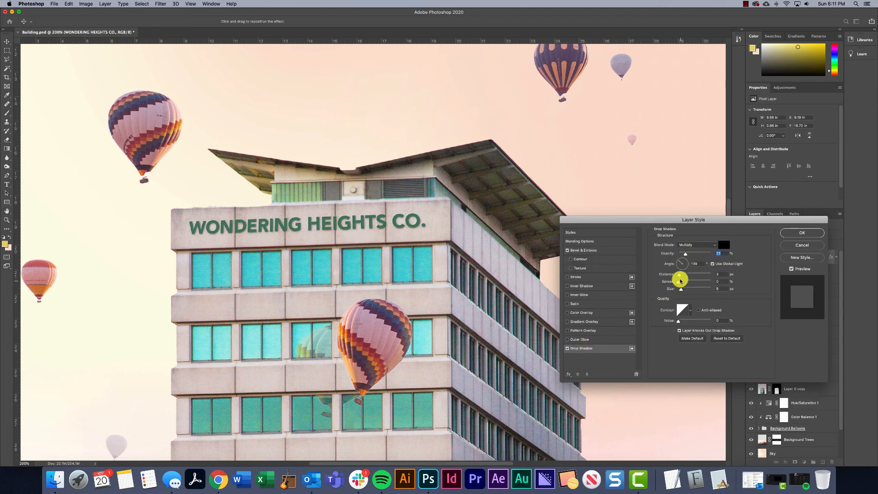
{"action": "left_click_drag", "start_coordinate": [681, 289], "coordinate": [678, 275]}
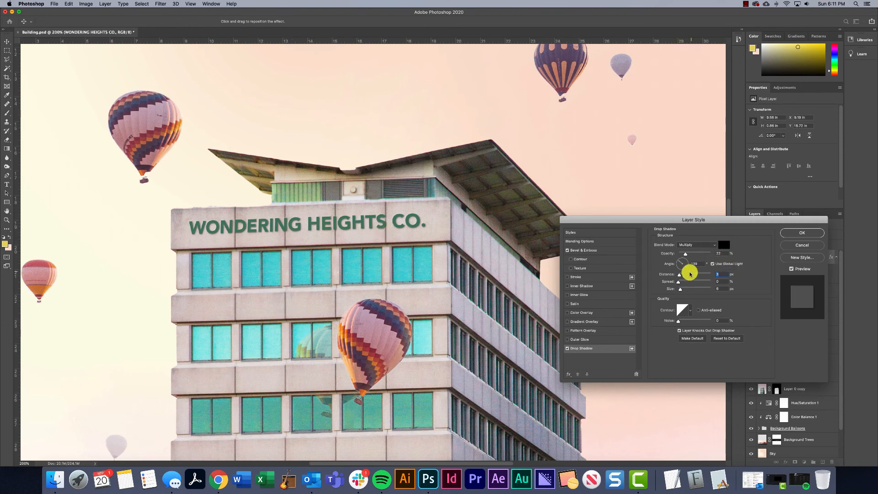
{"action": "left_click_drag", "start_coordinate": [689, 259], "coordinate": [692, 257]}
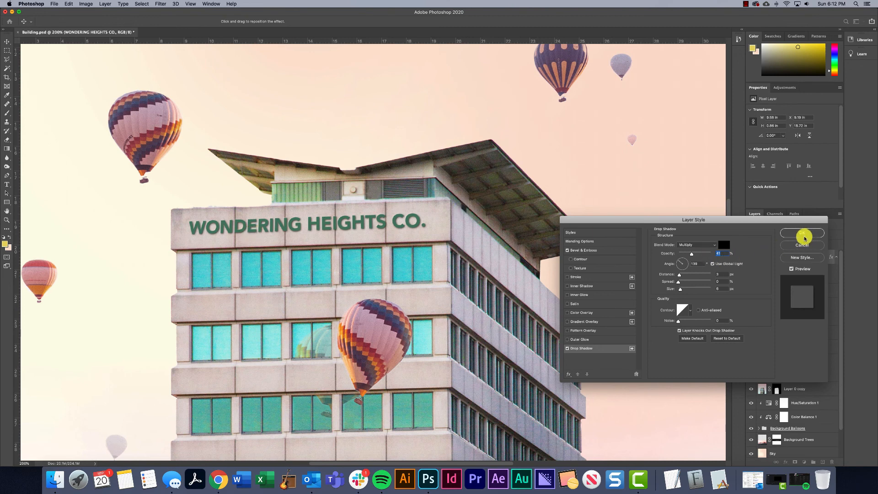
{"action": "left_click", "coordinate": [572, 276]}
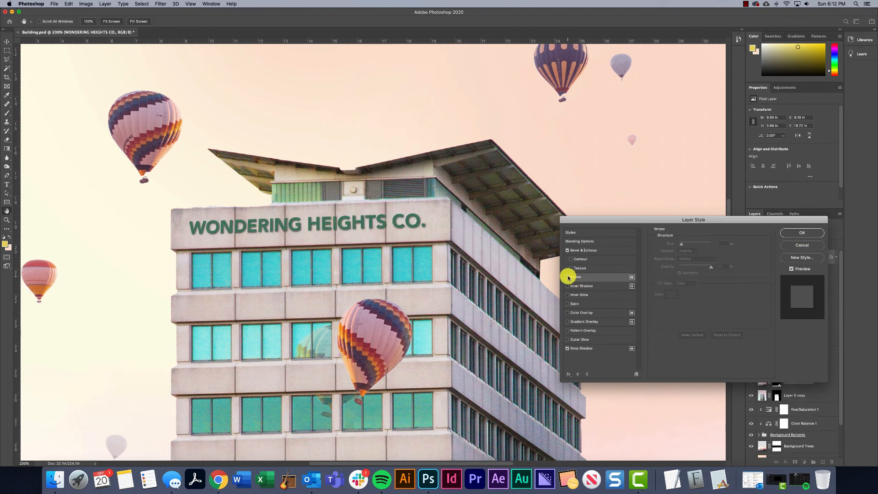
{"action": "left_click", "coordinate": [580, 269]}
{"action": "left_click", "coordinate": [689, 247]}
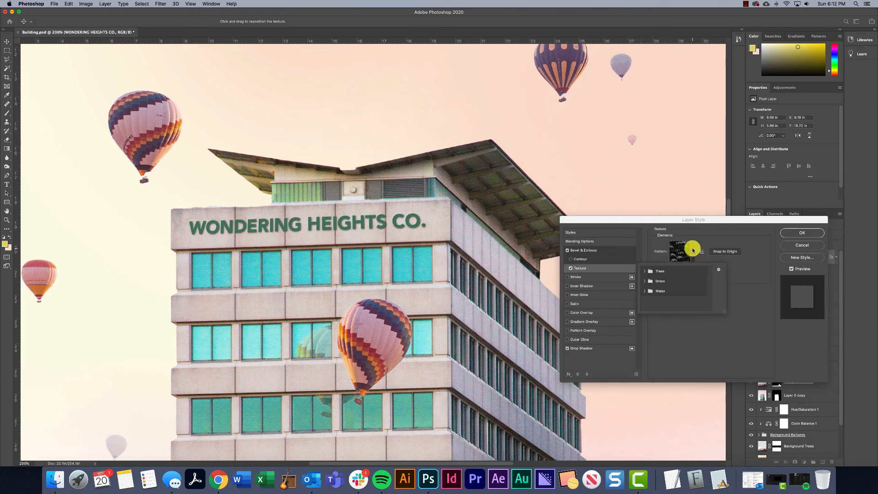
{"action": "left_click", "coordinate": [689, 249]}
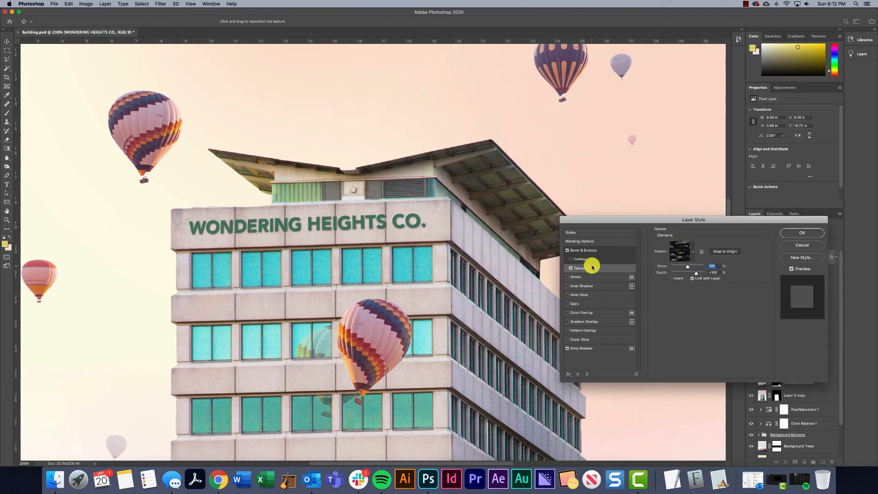
{"action": "left_click", "coordinate": [570, 268]}
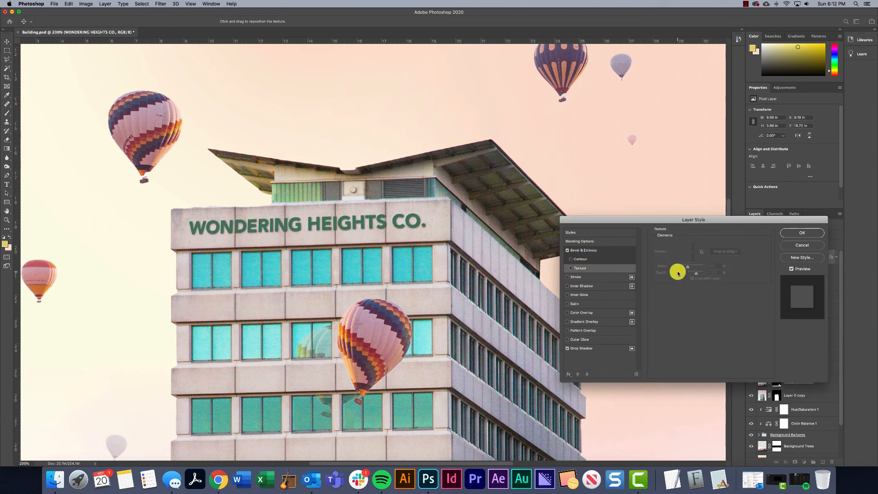
Apply the sign's layer effects and add 2.45% uniform, monochromatic noise to the sign layer
{"action": "left_click", "coordinate": [806, 234]}
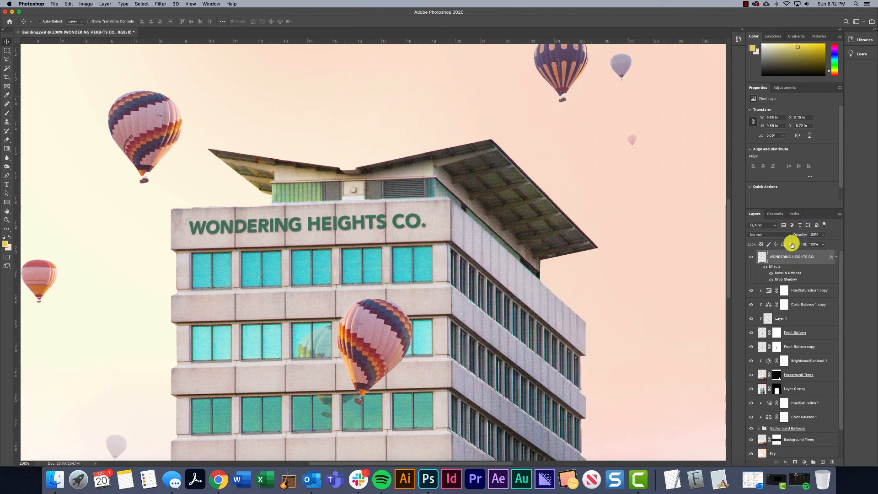
{"action": "left_click", "coordinate": [161, 4]}
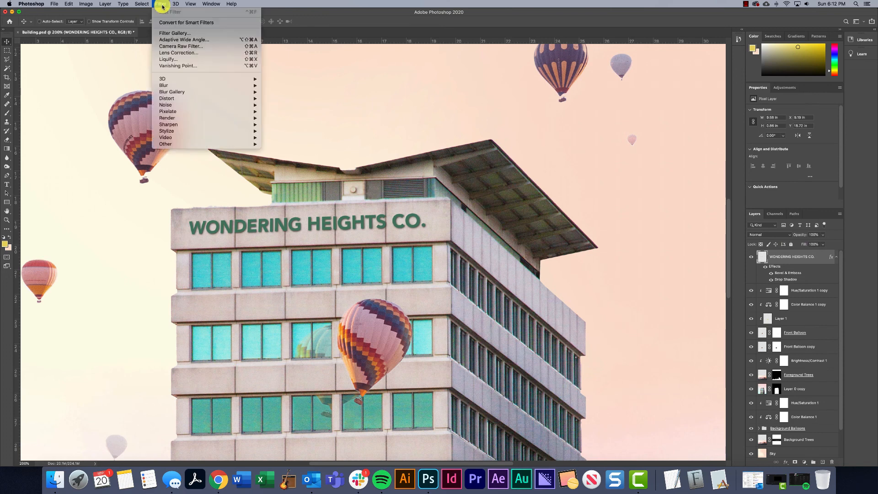
{"action": "mouse_move", "coordinate": [242, 106]}
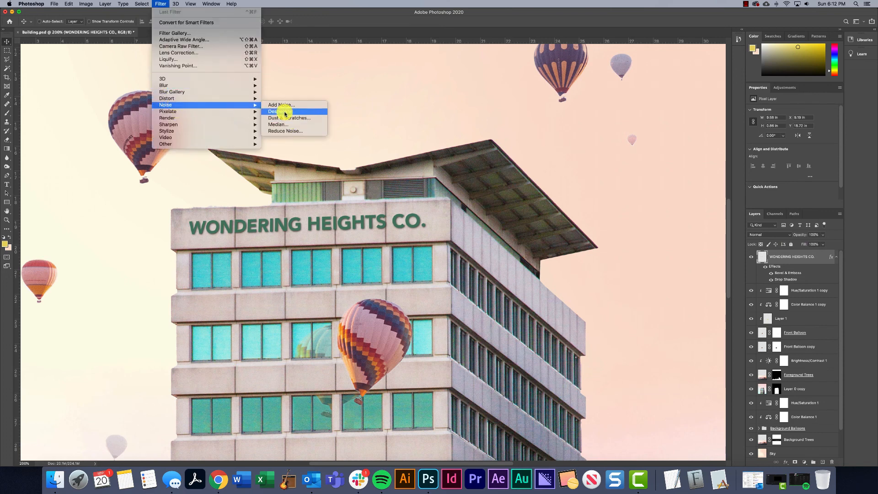
{"action": "left_click", "coordinate": [282, 106]}
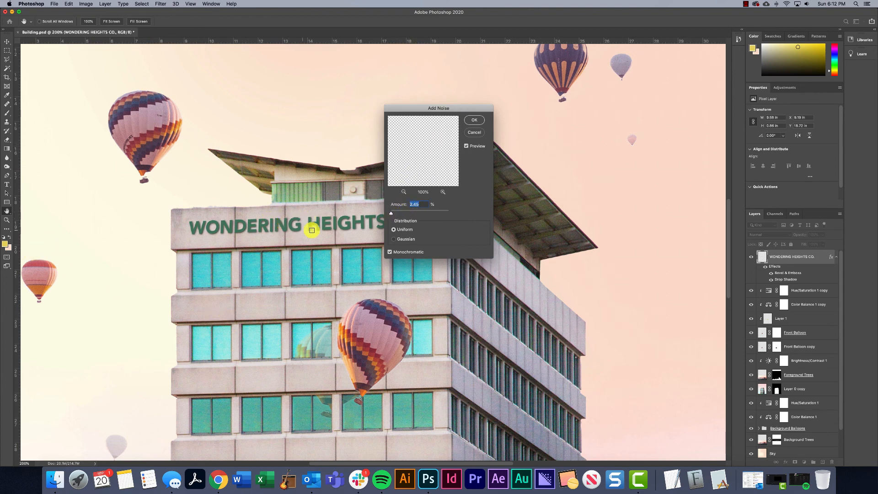
{"action": "mouse_move", "coordinate": [390, 211]}
{"action": "left_mouse_down"}
{"action": "mouse_move", "coordinate": [402, 213]}
{"action": "mouse_move", "coordinate": [392, 214]}
{"action": "left_mouse_up"}
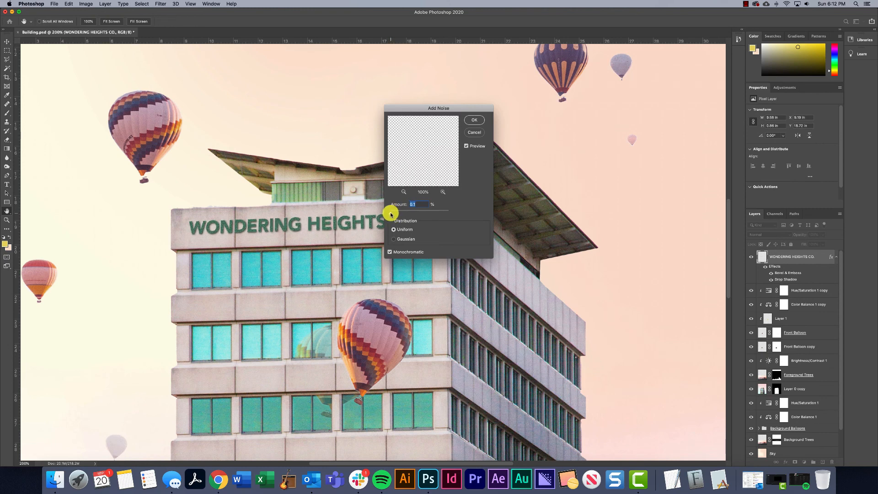
{"action": "left_click_drag", "start_coordinate": [391, 214], "coordinate": [391, 214]}
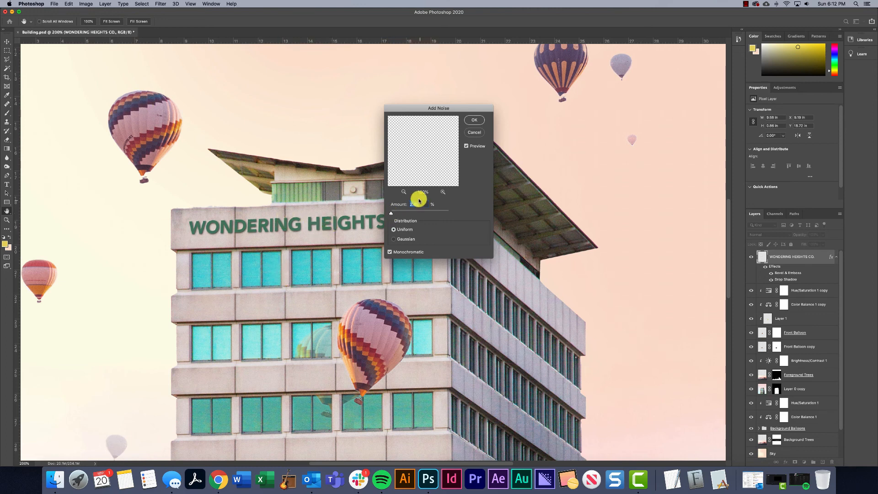
{"action": "left_click", "coordinate": [477, 120]}
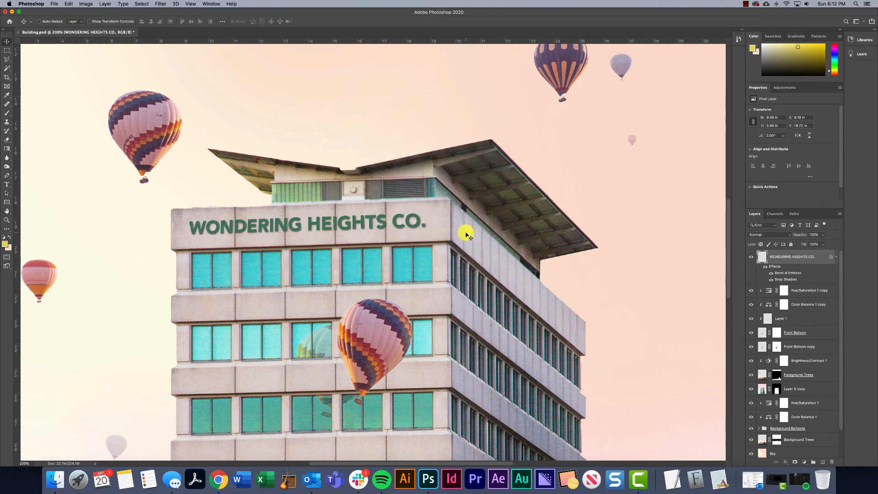
Duplicate the sign onto the building's right-hand face and narrow the copy to about 66% width with Free Transform
{"action": "key", "text": "super+minus"}
{"action": "key", "text": "super+minus"}
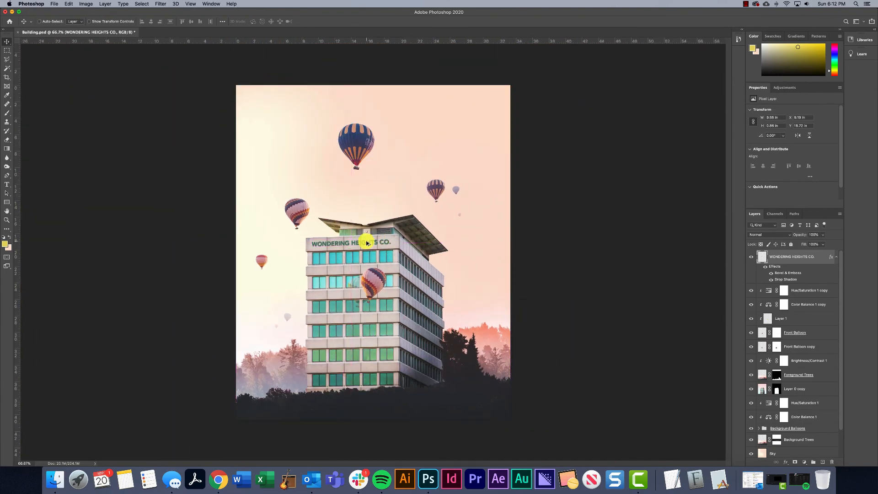
{"action": "left_click_drag", "start_coordinate": [366, 242], "coordinate": [453, 251]}
{"action": "key", "text": "super+t"}
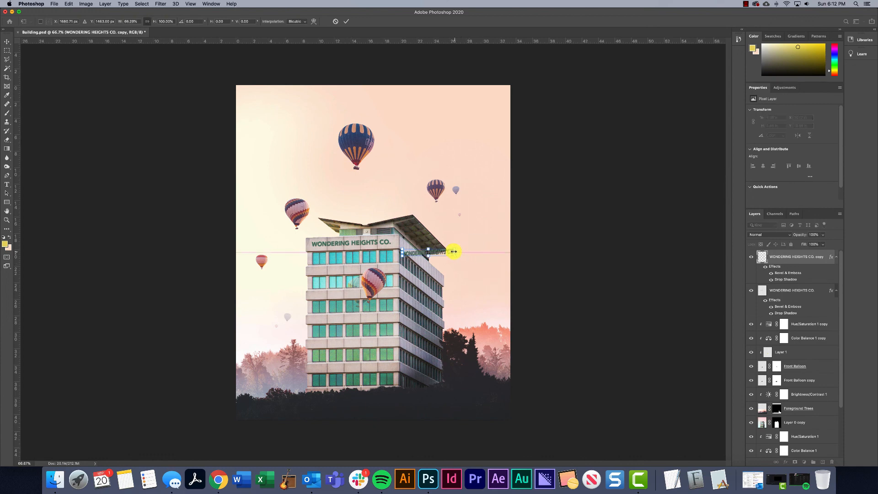
Skew and resize the sign copy to follow the perspective of the building's right-hand face, and commit the transform
{"action": "right_click", "coordinate": [439, 251]}
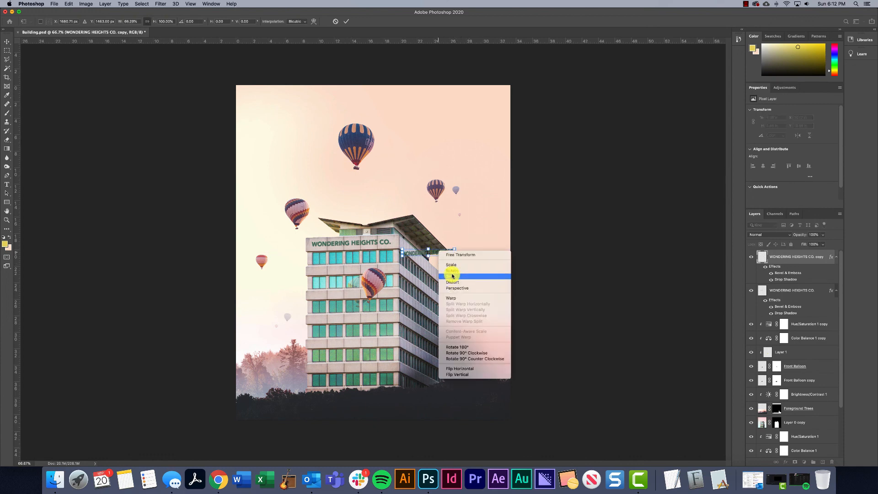
{"action": "left_click", "coordinate": [452, 276]}
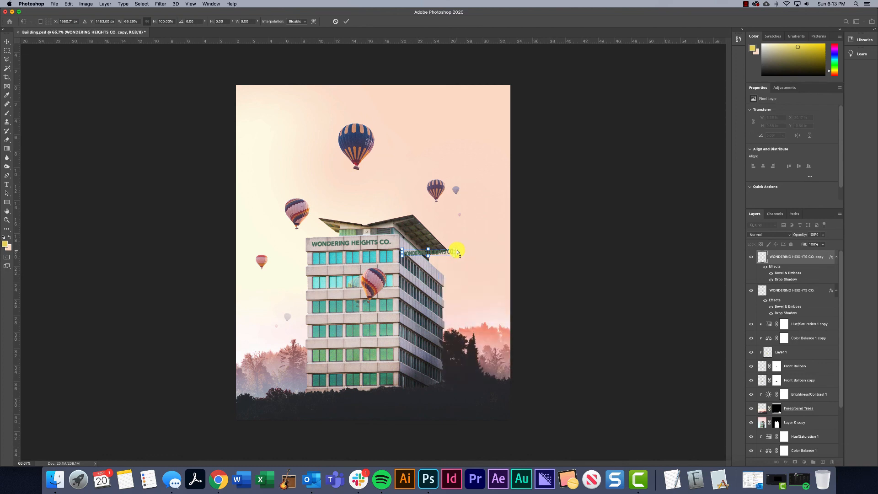
{"action": "left_click_drag", "start_coordinate": [458, 253], "coordinate": [443, 296]}
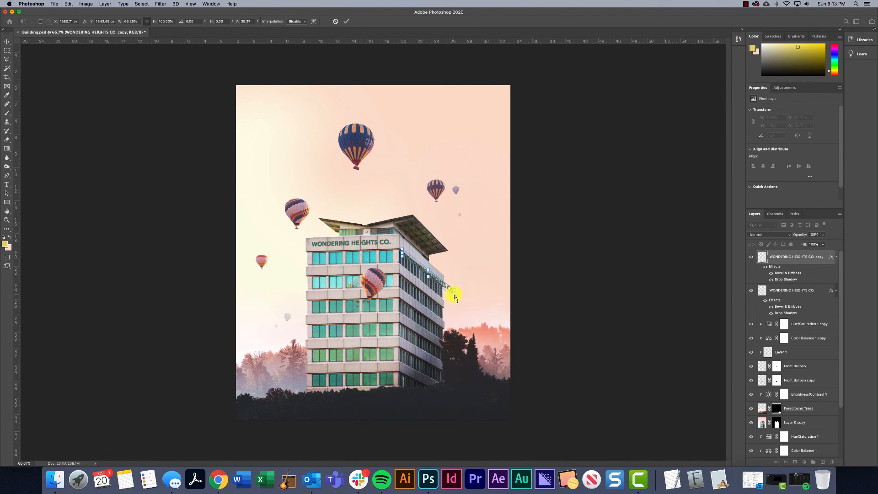
{"action": "left_click_drag", "start_coordinate": [453, 297], "coordinate": [432, 265]}
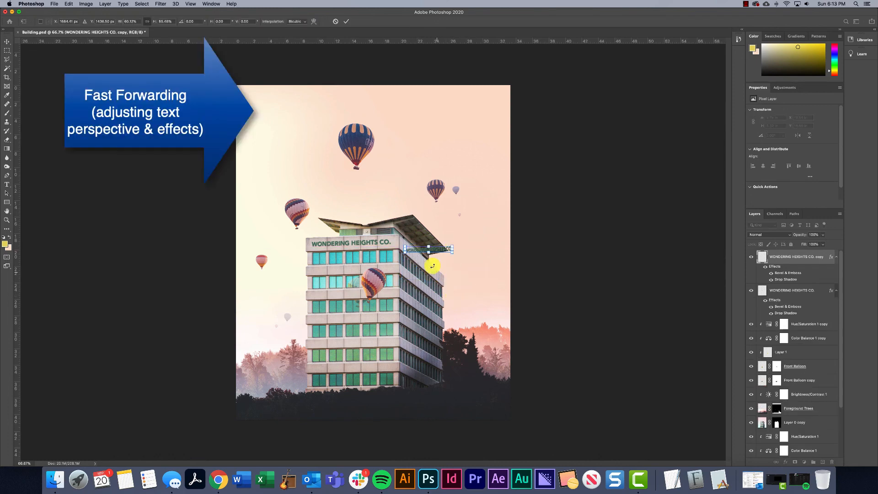
{"action": "key", "text": "Return"}
{"action": "key", "text": "super+equal"}
{"action": "key", "text": "super+equal"}
{"action": "key", "text": "super+minus"}
{"action": "key", "text": "super+minus"}
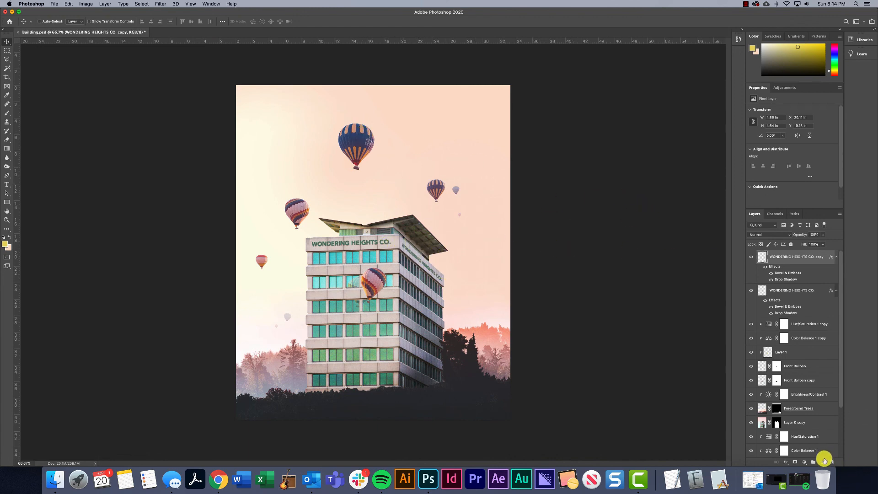
Add a Brightness/Contrast adjustment layer above all layers, with brightness about -38 and contrast about -24
{"action": "left_click", "coordinate": [804, 462]}
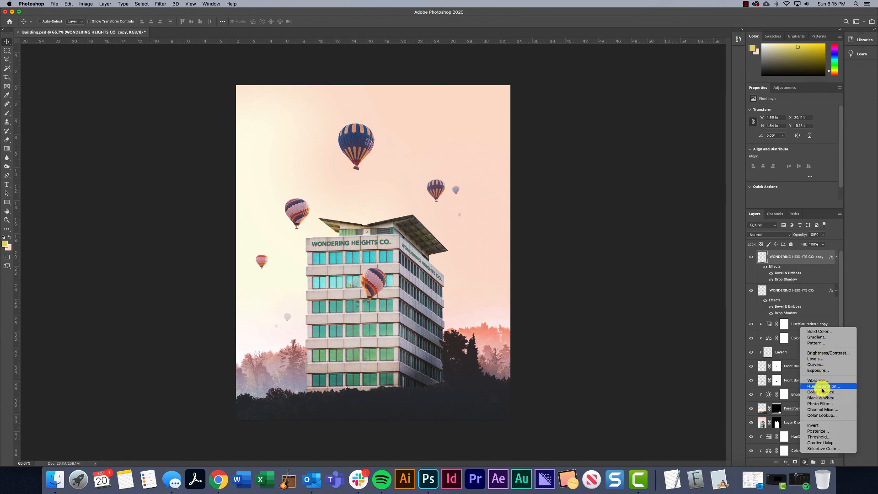
{"action": "left_click", "coordinate": [827, 354]}
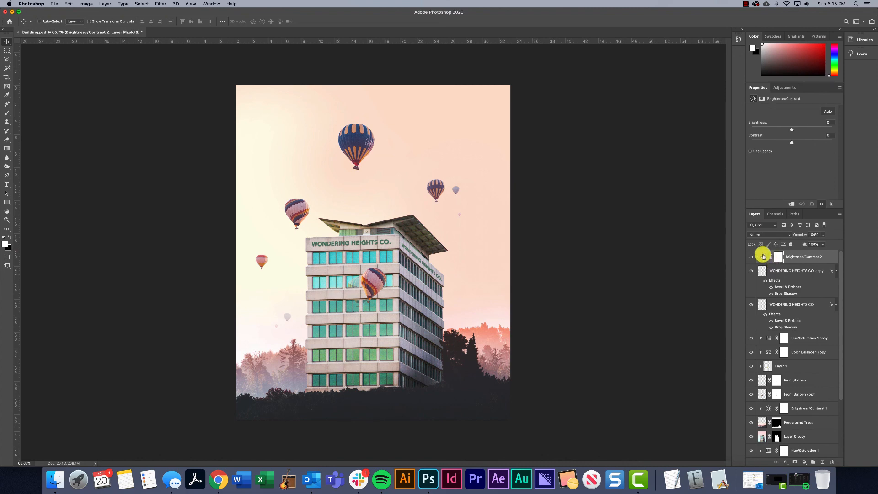
{"action": "left_click", "coordinate": [763, 257]}
{"action": "left_click", "coordinate": [792, 142]}
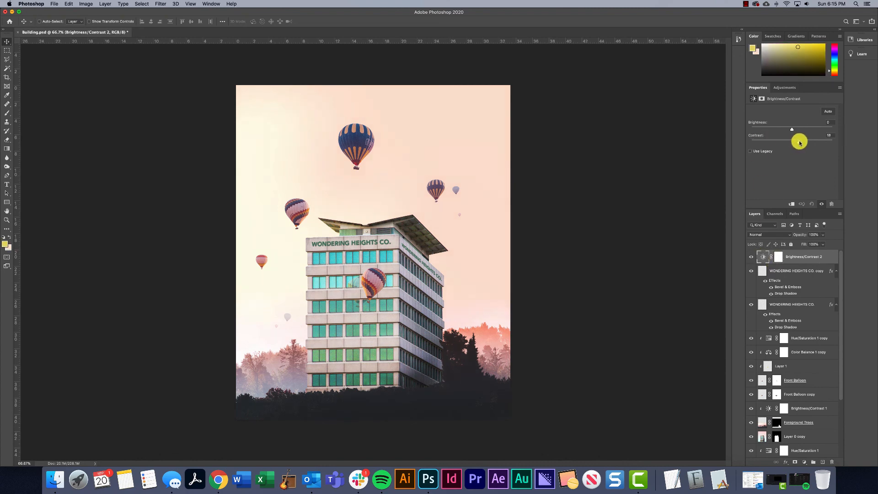
{"action": "left_click_drag", "start_coordinate": [799, 142], "coordinate": [773, 141]}
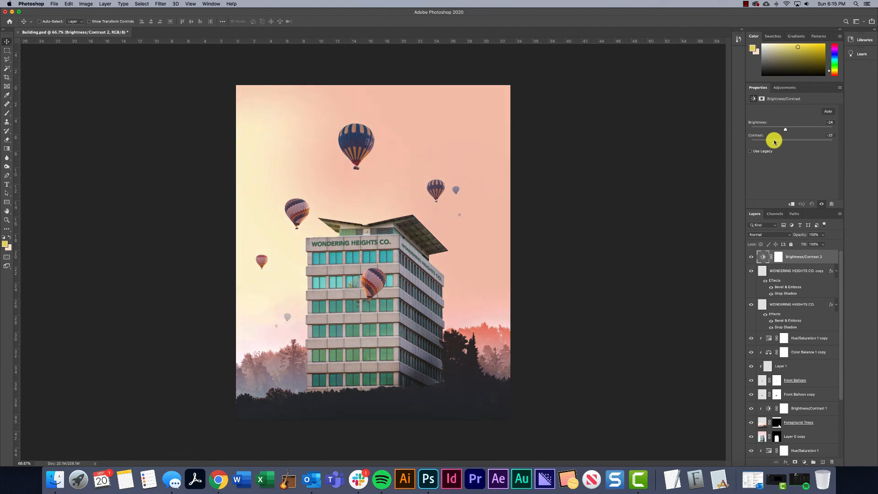
{"action": "left_click_drag", "start_coordinate": [773, 142], "coordinate": [772, 142]}
{"action": "left_click_drag", "start_coordinate": [786, 129], "coordinate": [779, 129]}
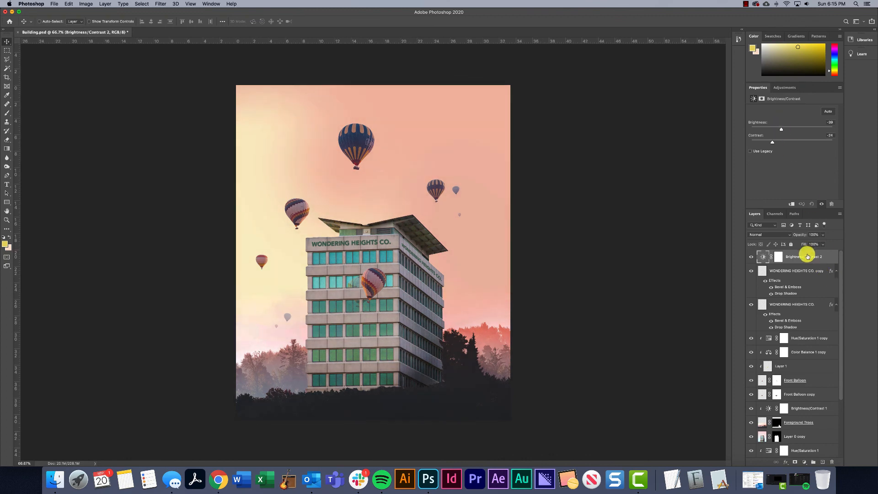
Add a Color Balance adjustment layer on top, with midtones at Cyan-Red -4, Magenta-Green -1 and Yellow-Blue about +19
{"action": "left_click", "coordinate": [804, 462]}
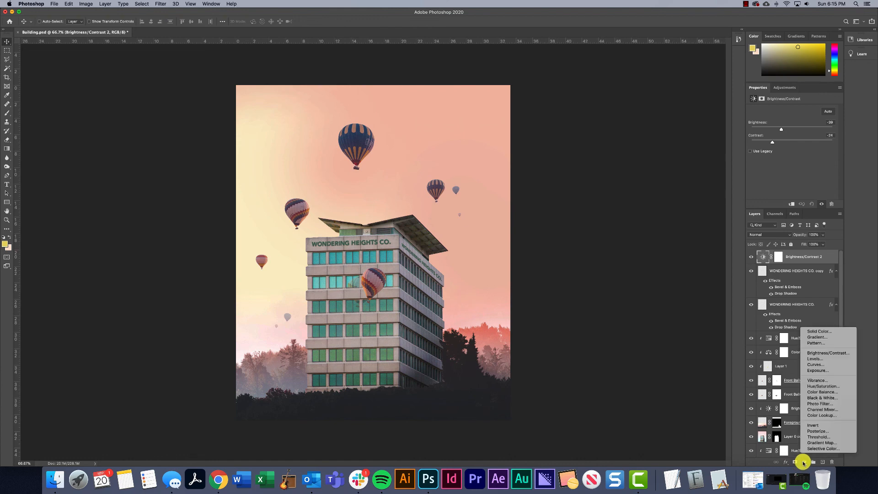
{"action": "left_click", "coordinate": [818, 392]}
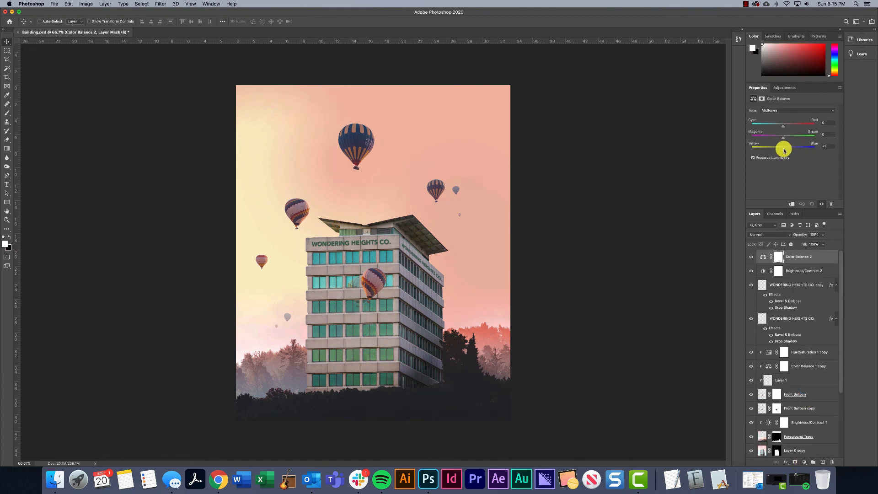
{"action": "left_click_drag", "start_coordinate": [783, 150], "coordinate": [787, 150]}
{"action": "left_click_drag", "start_coordinate": [783, 126], "coordinate": [779, 127]}
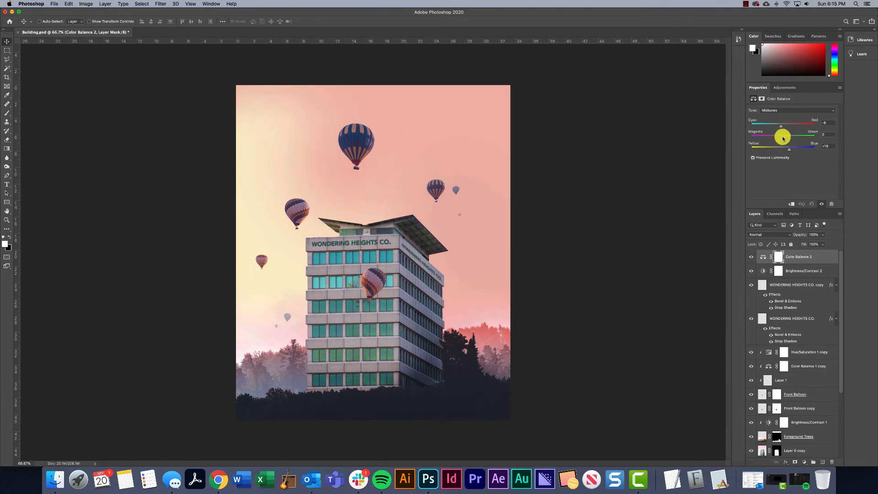
{"action": "left_click_drag", "start_coordinate": [780, 139], "coordinate": [781, 129]}
{"action": "left_click", "coordinate": [801, 258]}
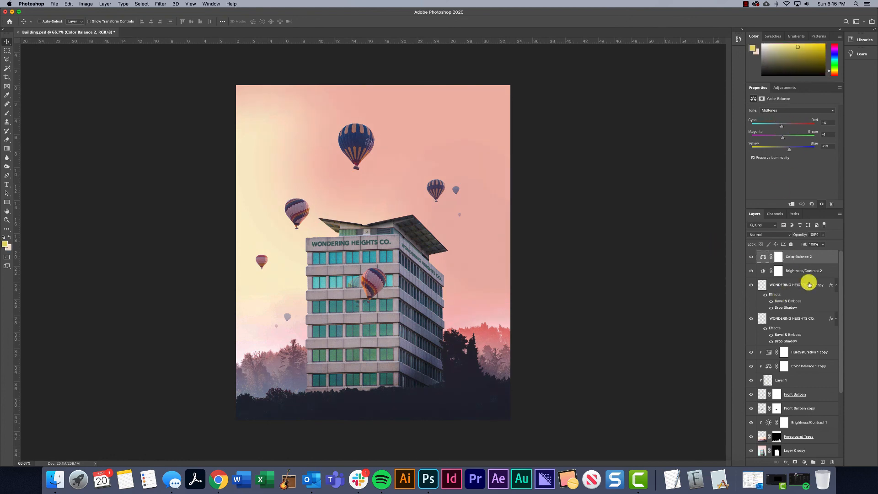
{"action": "left_click", "coordinate": [804, 462]}
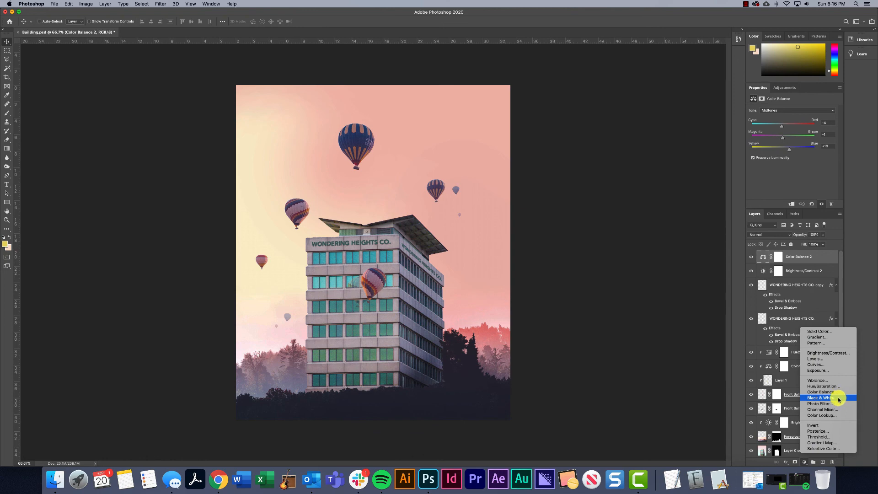
{"action": "left_click", "coordinate": [559, 278]}
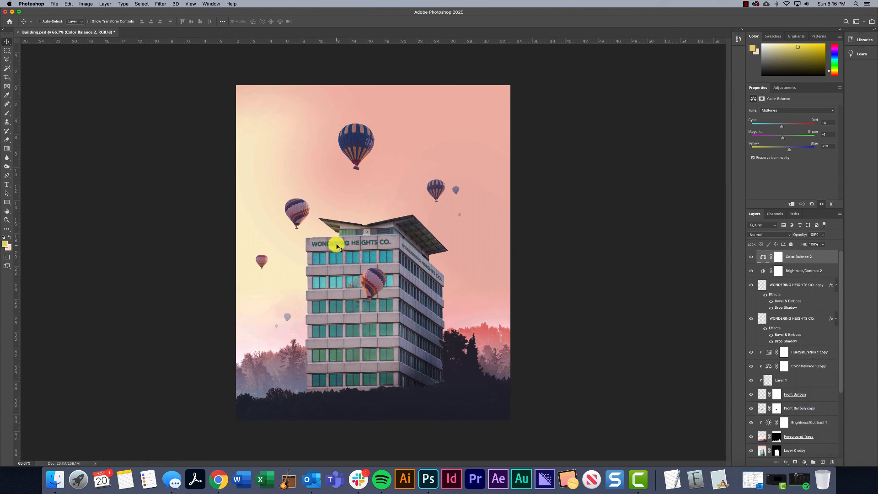